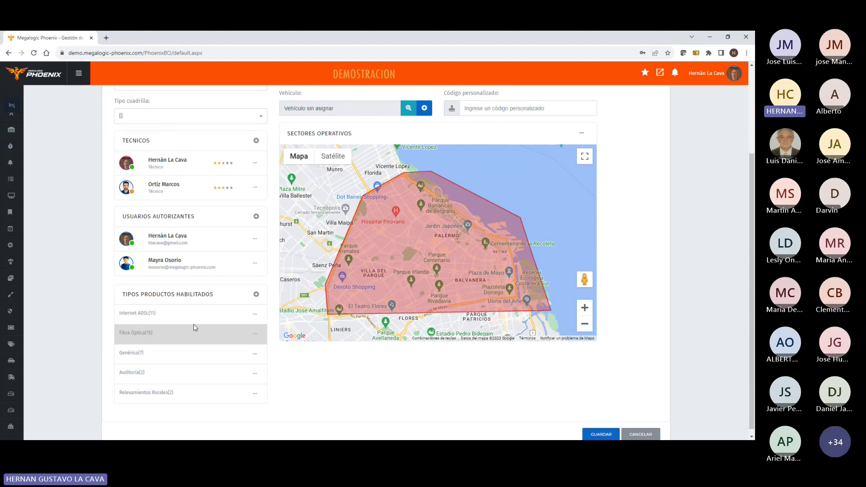
Step: Review the general details of the CABA 1 crew, including its operating sector, and close the record
scroll(669, 321, "up", 1)
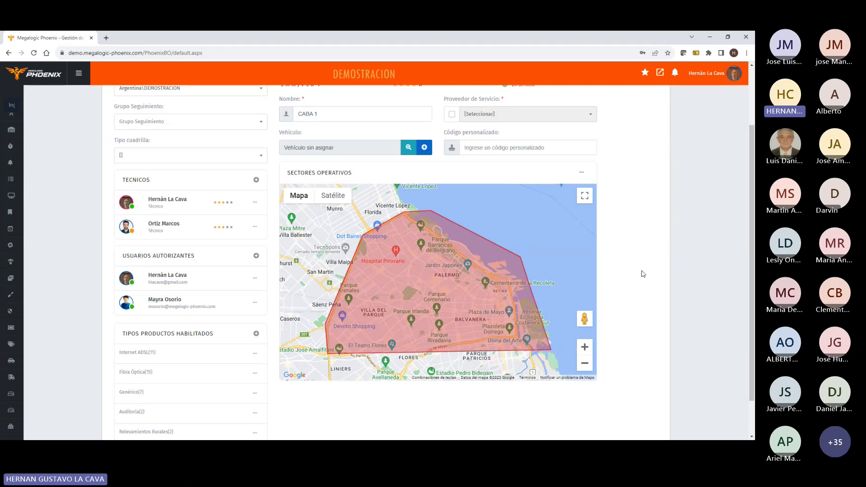
scroll(643, 274, "up", 2)
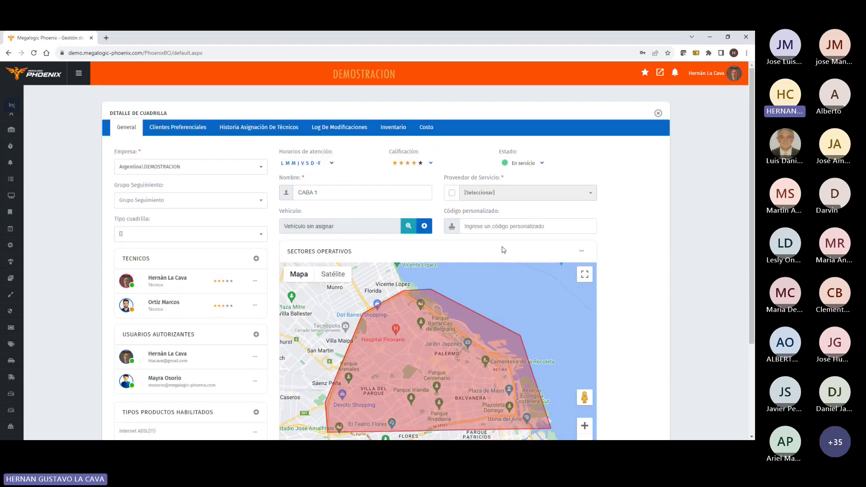
left_click(658, 114)
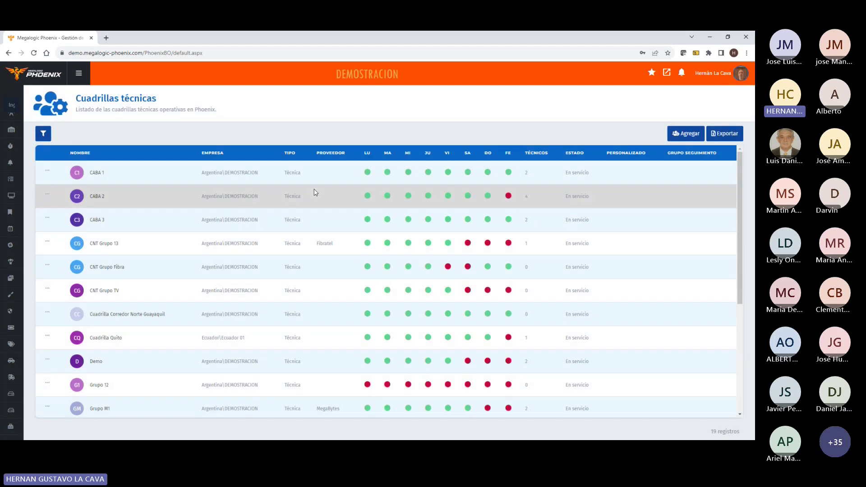
Step: Go to the Productos list and open the details of the 50 Megas product
mouse_move(1, 206)
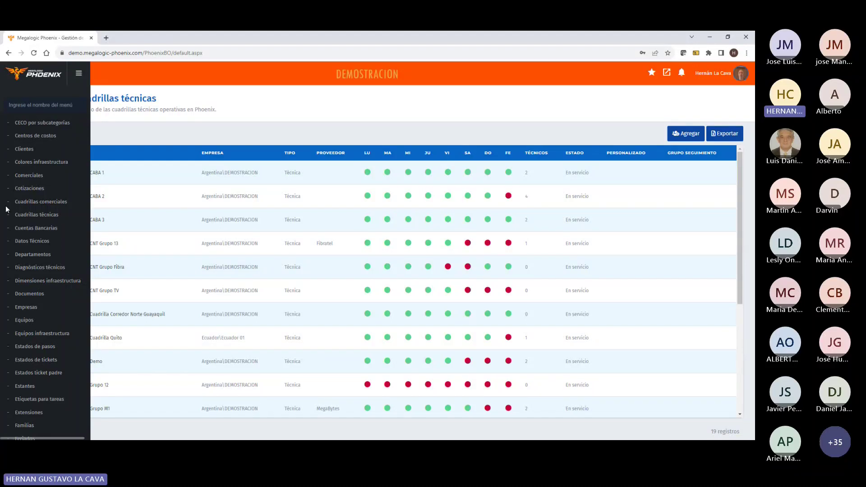
scroll(36, 201, "down", 2)
scroll(36, 201, "down", 7)
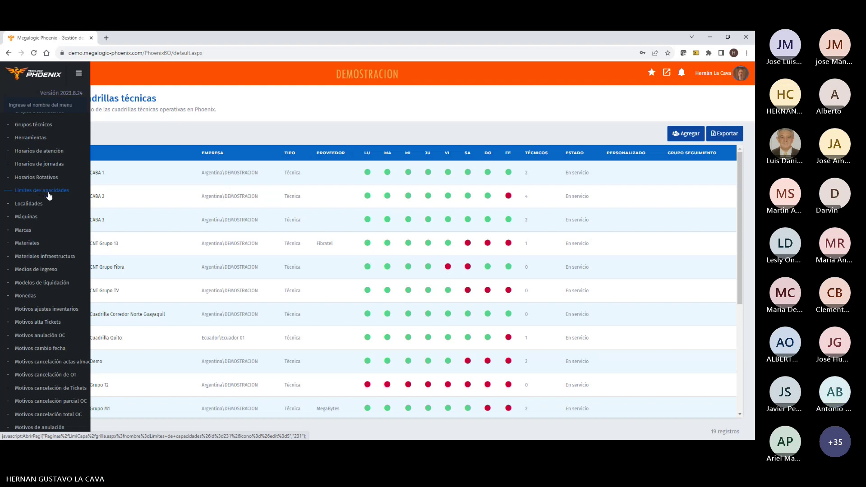
left_click(47, 191)
mouse_move(29, 120)
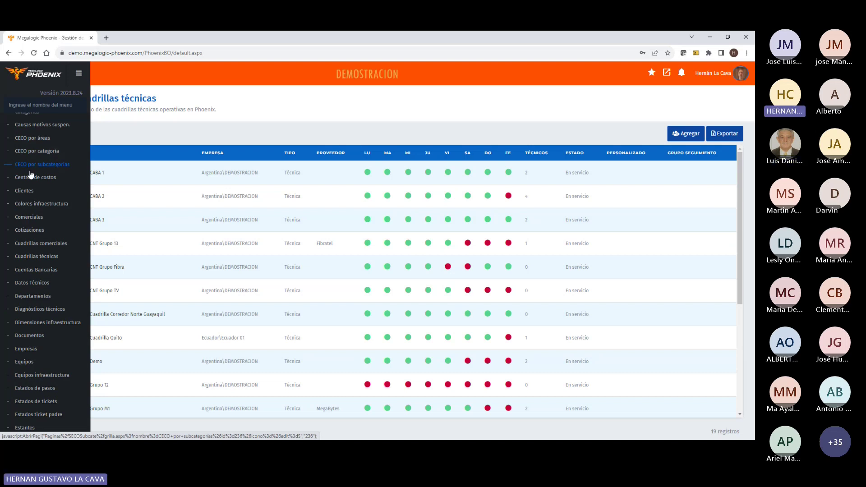
scroll(22, 195, "down", 3)
scroll(21, 195, "down", 12)
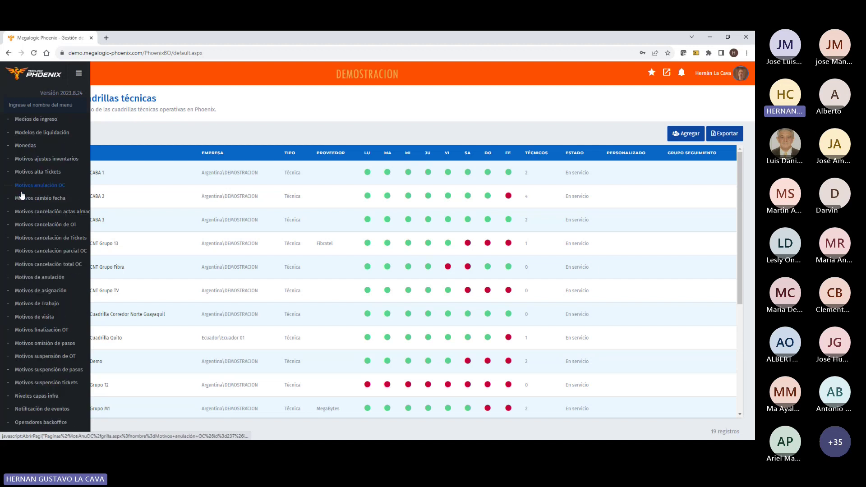
scroll(22, 195, "down", 5)
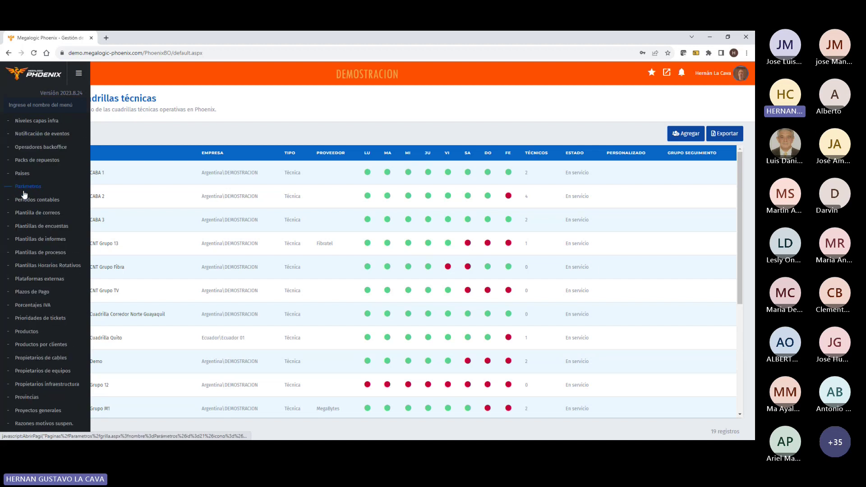
left_click(31, 332)
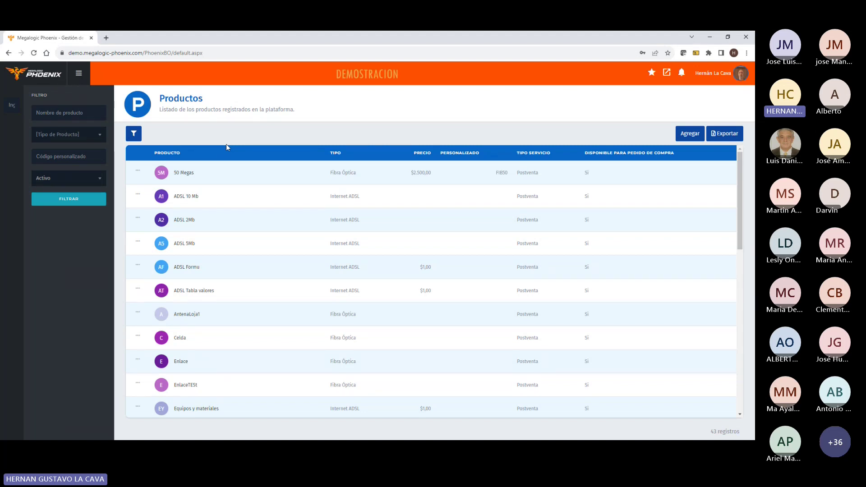
left_click(180, 175)
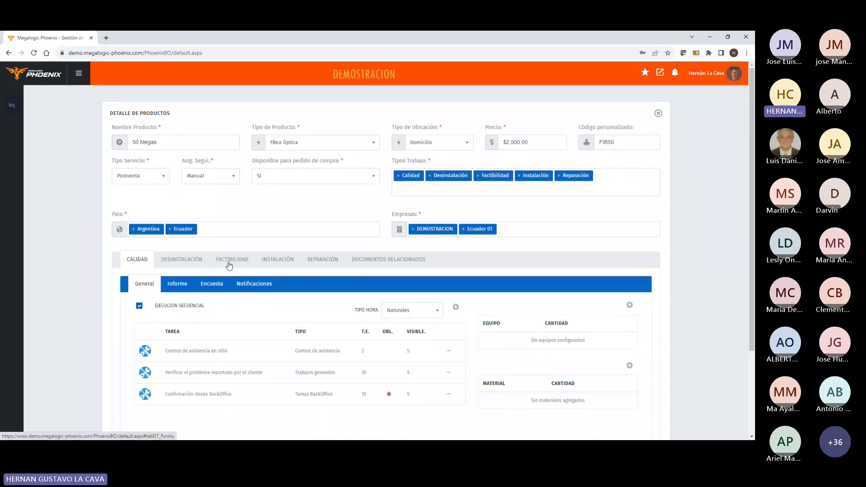
Step: Review the tasks configured for the Calidad, Desinstalación and Factibilidad job types of the 50 Megas product
scroll(200, 273, "down", 1)
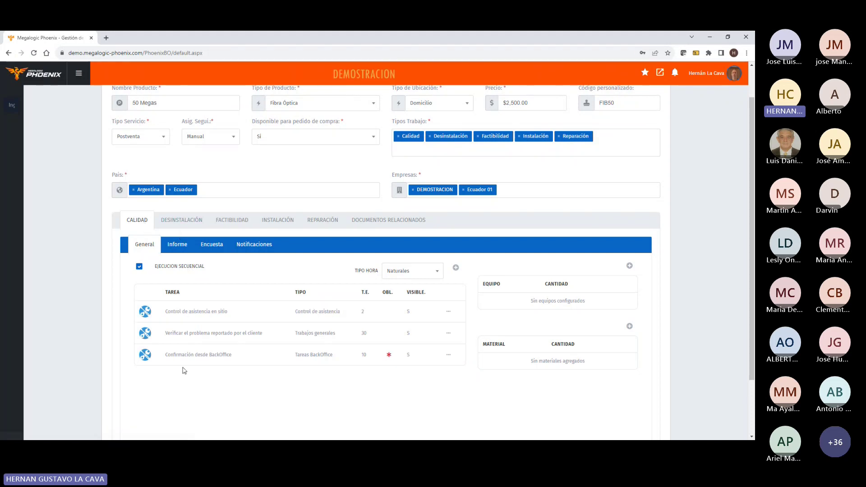
left_click(178, 221)
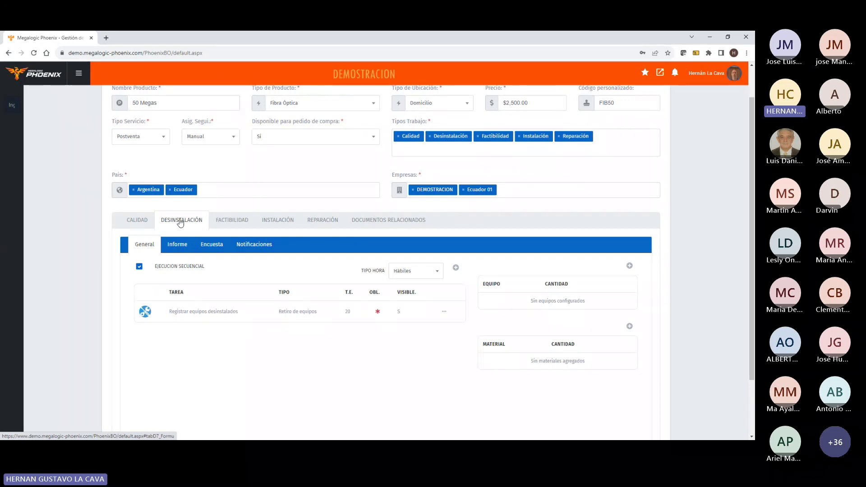
left_click(234, 222)
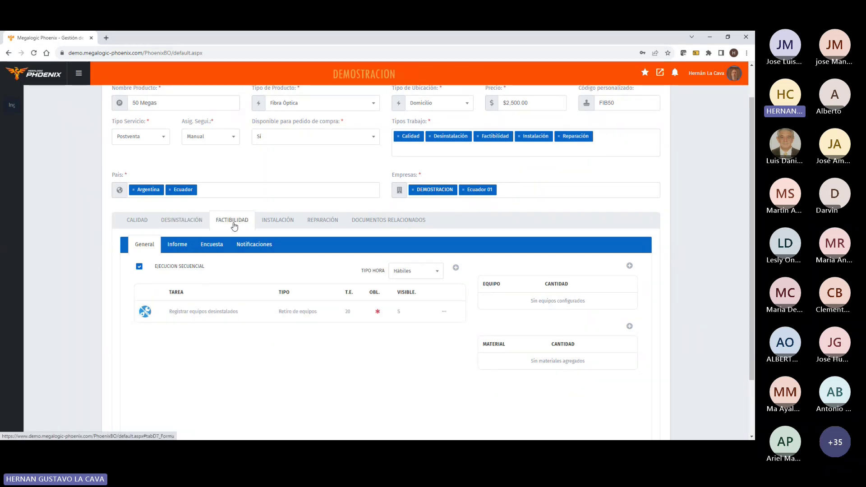
Step: Examine the tasks, equipment and materials configured for the product's Instalación job type and close the product record
left_click(273, 226)
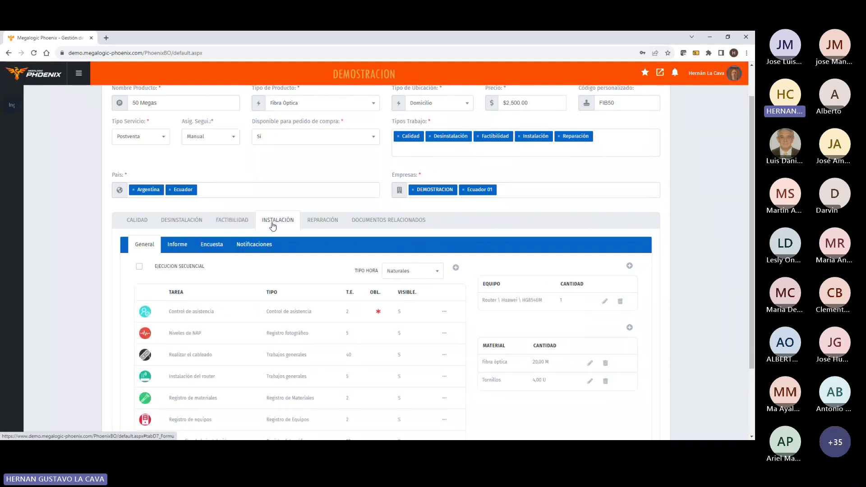
scroll(271, 213, "down", 1)
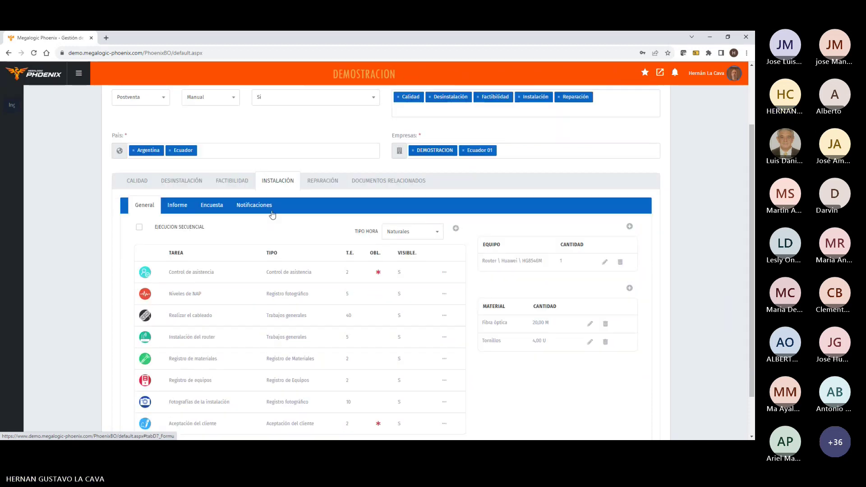
scroll(269, 212, "down", 1)
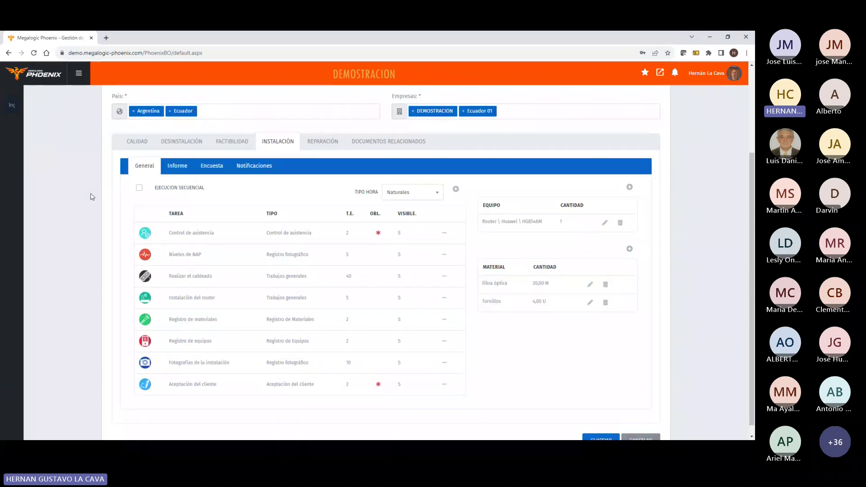
scroll(90, 212, "down", 1)
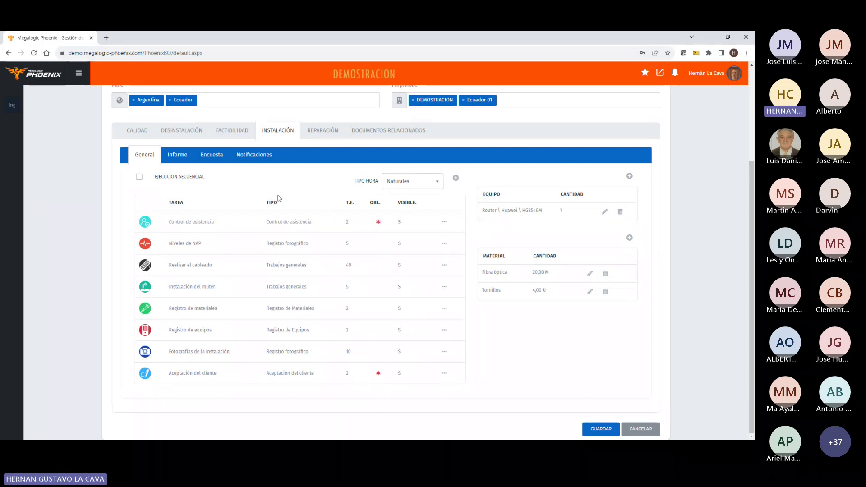
left_click(158, 221)
scroll(680, 253, "up", 3)
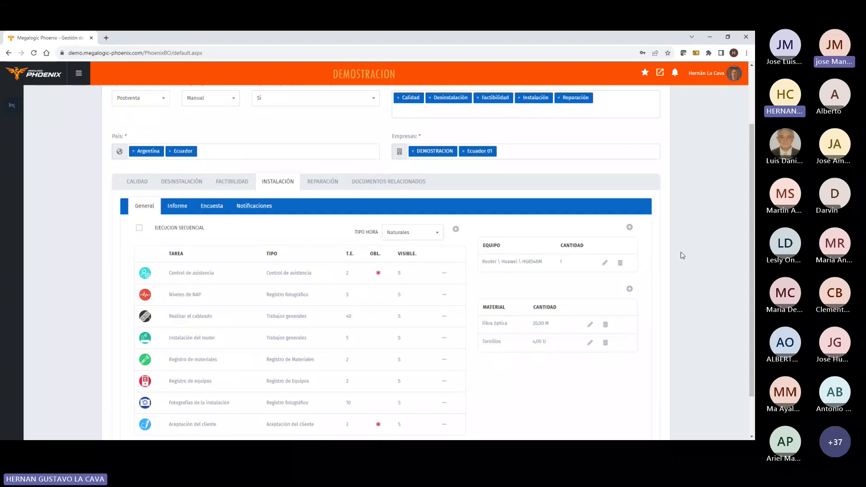
left_click(659, 114)
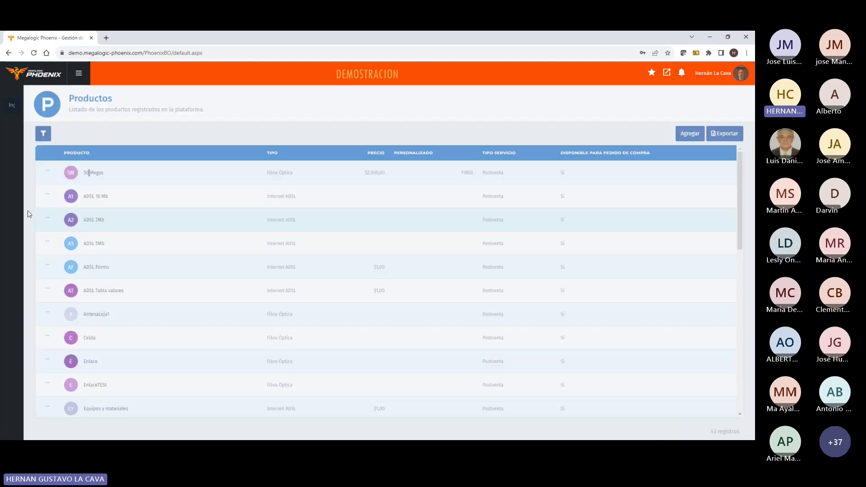
Step: Go to the technical work orders list, Ordenes de Trabajo, under Trabajos técnicos
mouse_move(21, 189)
scroll(26, 187, "up", 10)
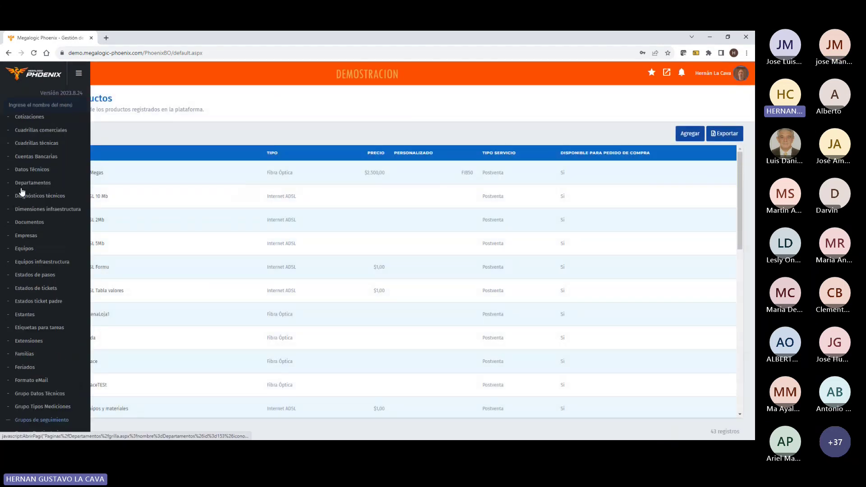
left_click(28, 125)
scroll(38, 181, "down", 2)
scroll(39, 185, "down", 4)
left_click(38, 384)
scroll(38, 384, "down", 2)
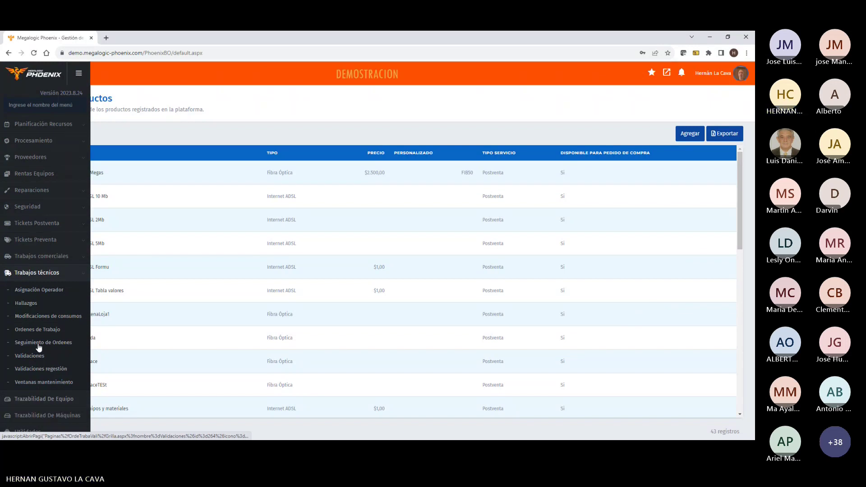
left_click(39, 330)
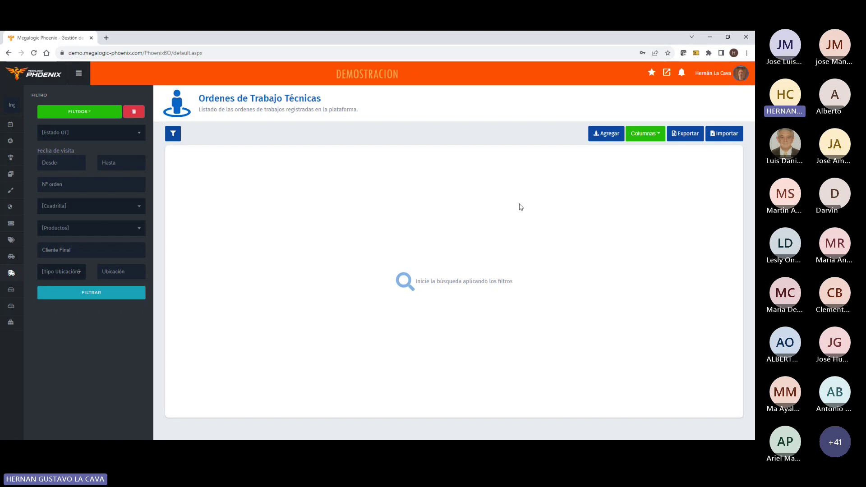
Step: Start a new DEMOSTRACION work order with job type Instalación and reason Inst. nueva línea permanente, and continue to the customer data
left_click(605, 136)
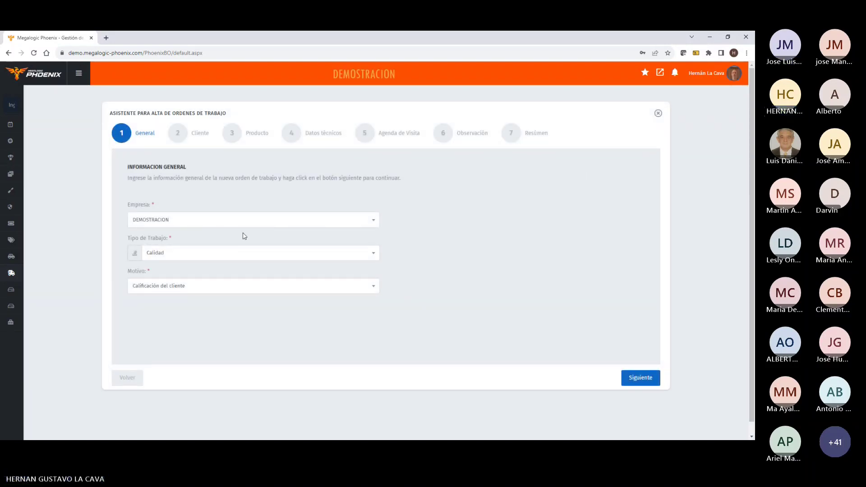
left_click(178, 220)
left_click(221, 195)
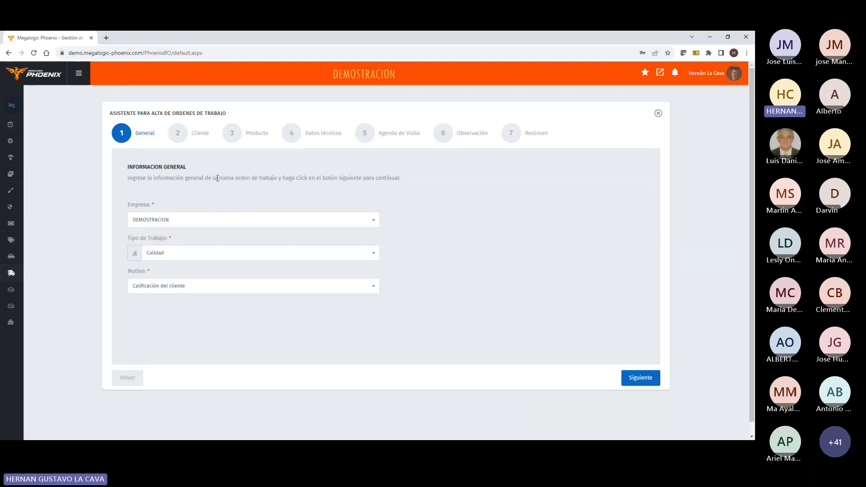
left_click(212, 256)
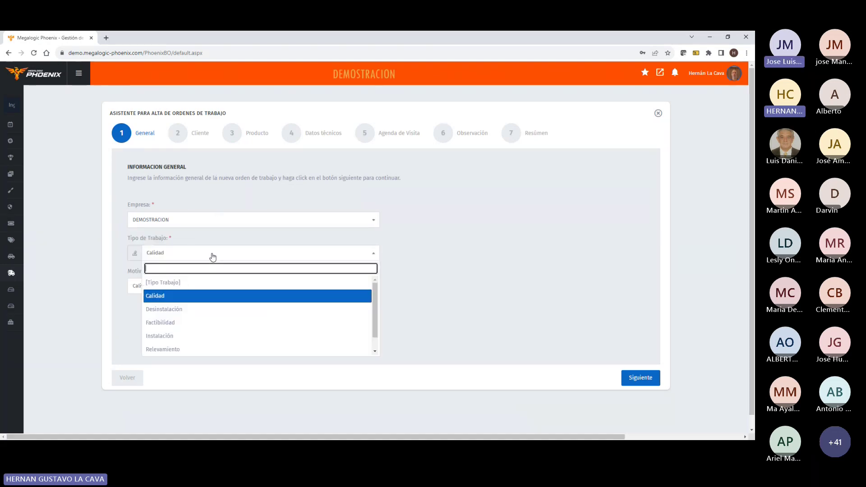
left_click(175, 336)
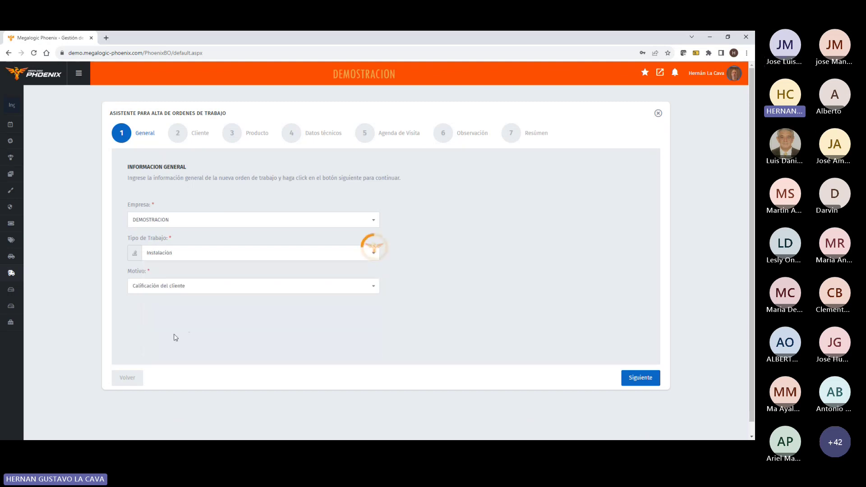
left_click(273, 292)
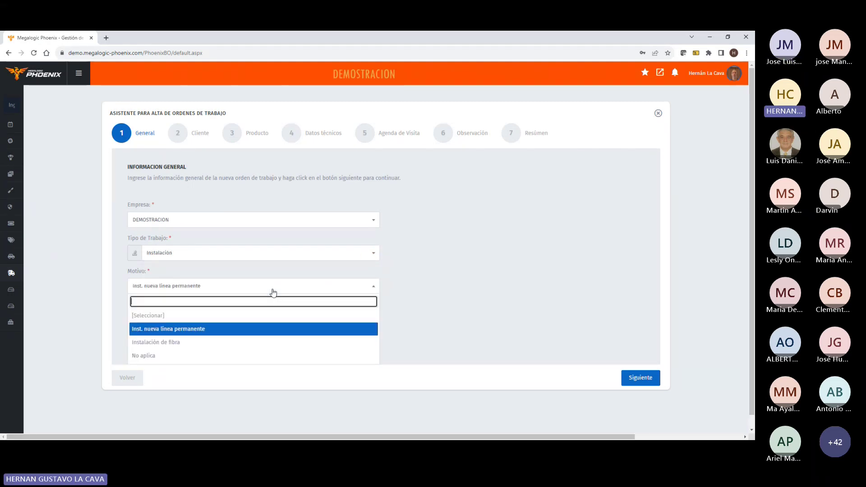
left_click(448, 296)
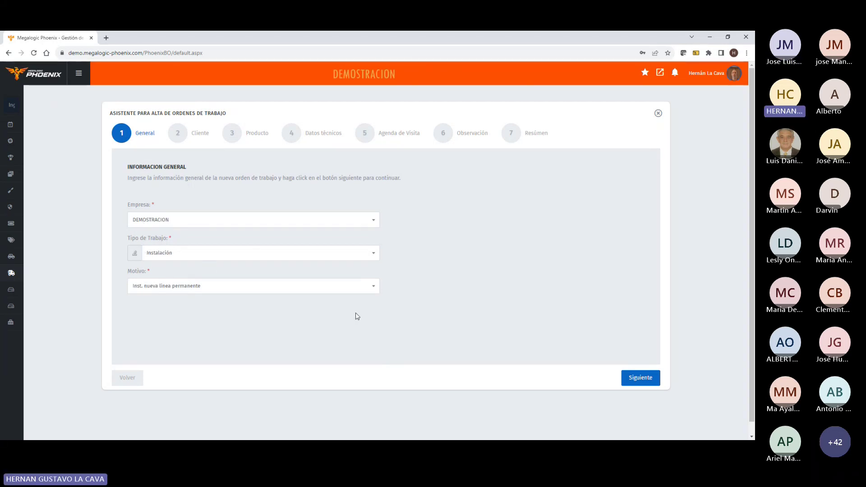
left_click(637, 380)
Step: Search the customers for "cab" and select the second residential customer for the work order
left_click(355, 227)
left_click(353, 245)
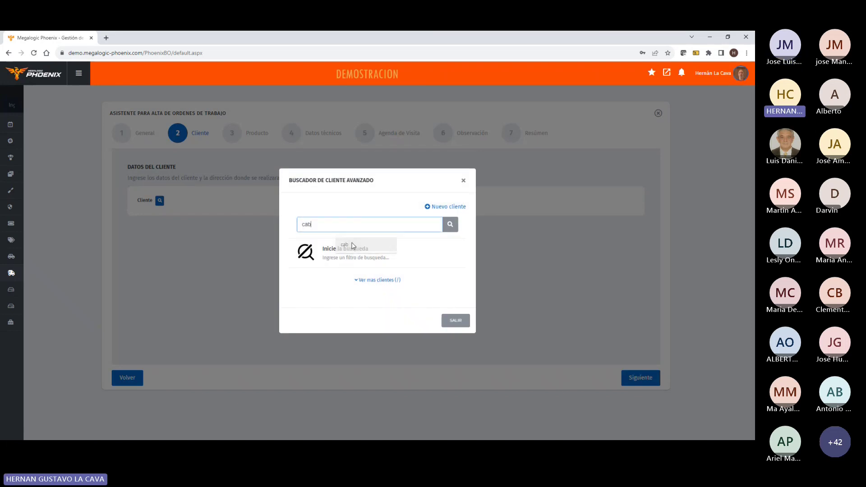
key("Return")
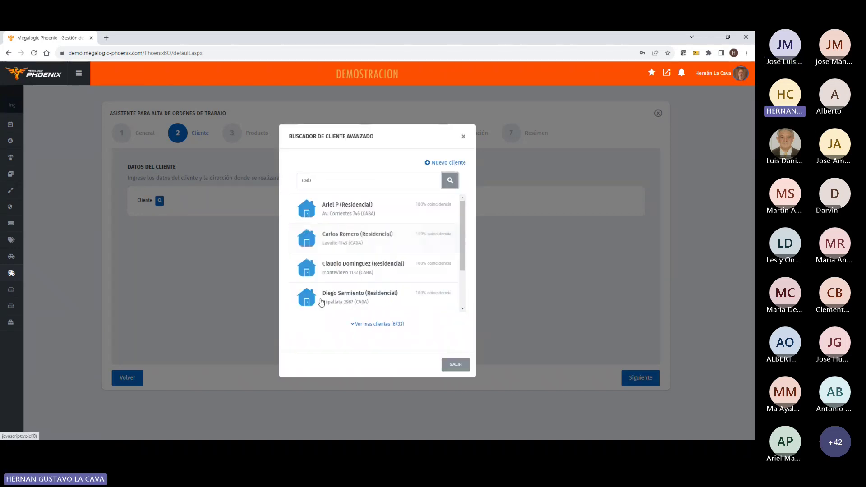
left_click(346, 243)
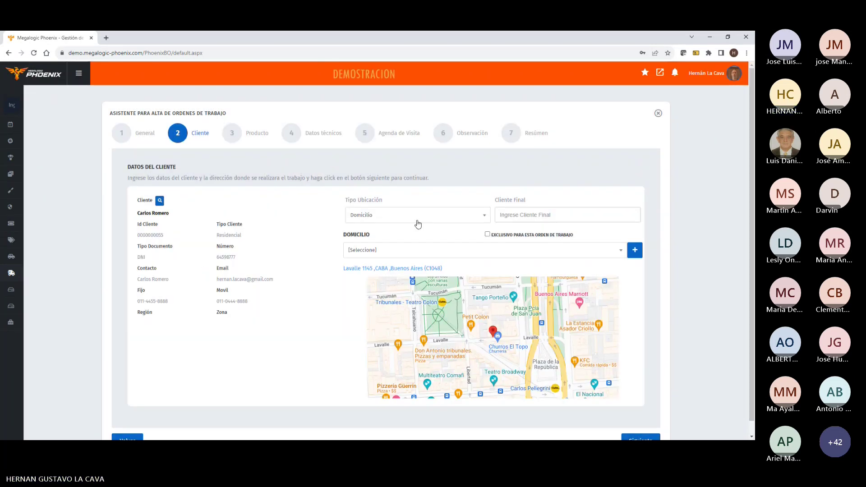
Step: Set the customer's address to Domicilio Particular and continue to the product data
left_click(373, 253)
left_click(361, 293)
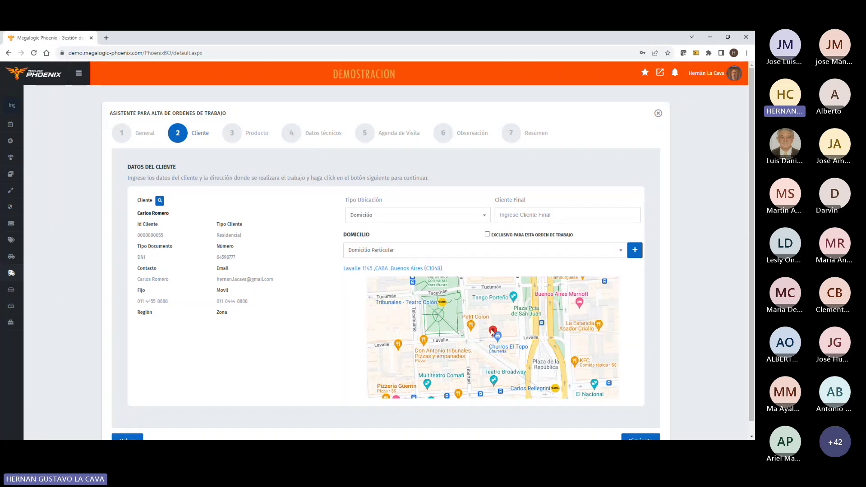
scroll(690, 333, "down", 1)
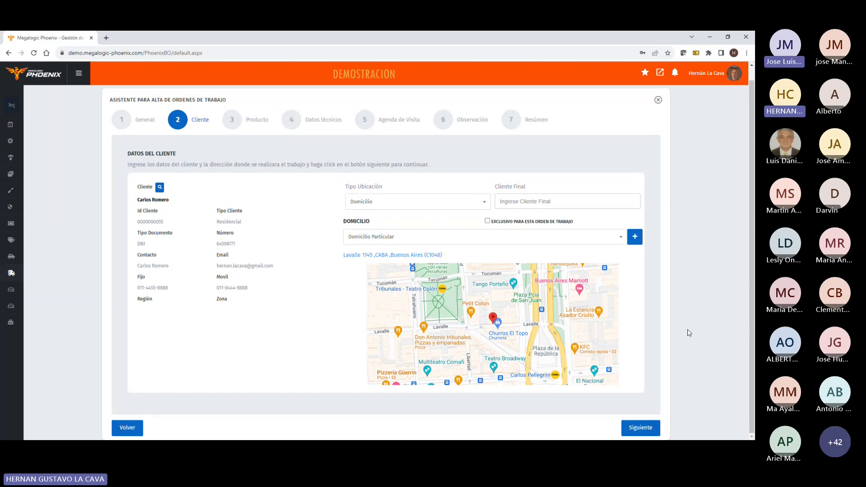
left_click(641, 428)
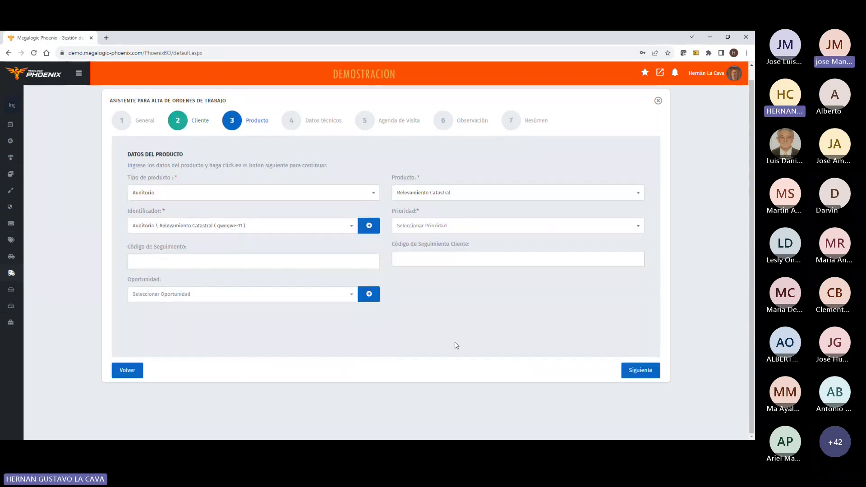
Step: Set the product type to Fibra Óptica and the priority to Media, and continue to the technical data
left_click(176, 201)
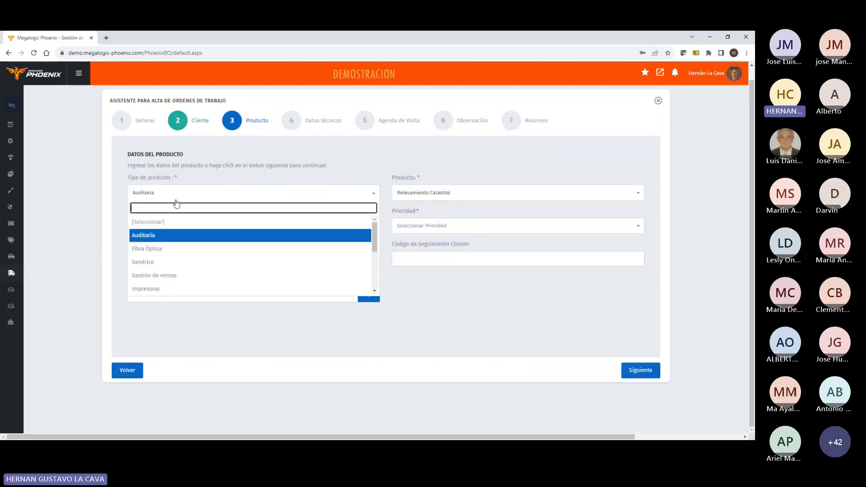
left_click(166, 248)
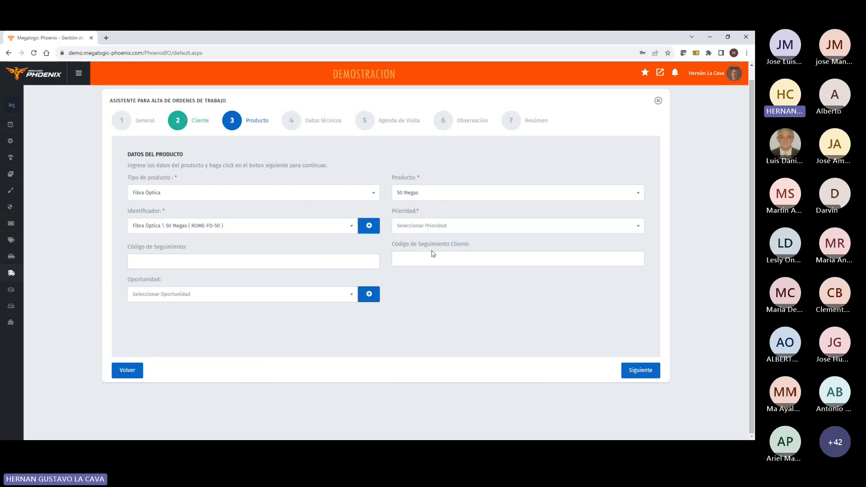
left_click(474, 232)
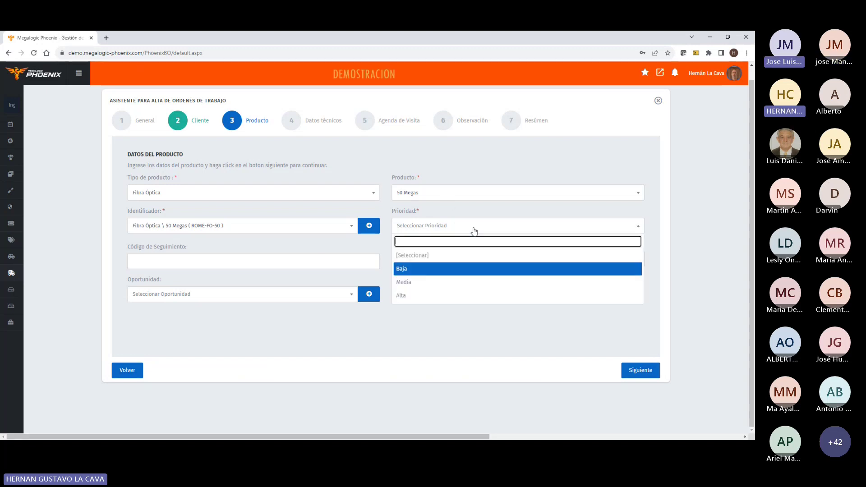
left_click(411, 281)
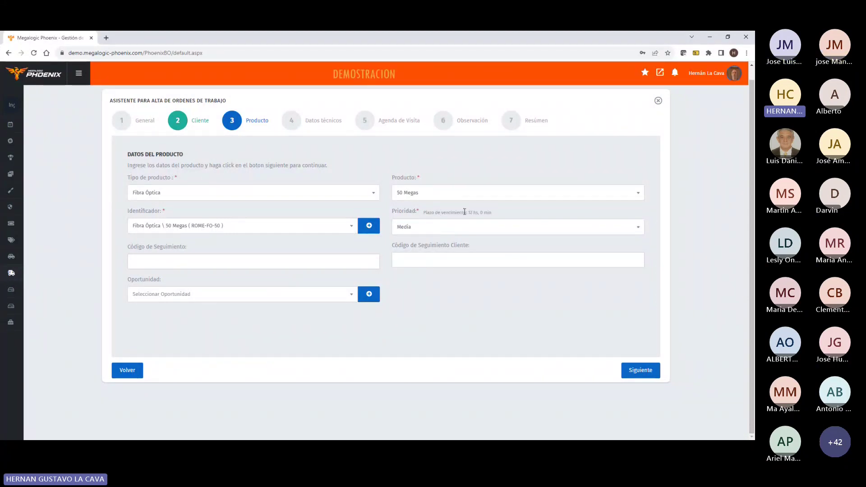
left_click_drag(423, 213, 496, 218)
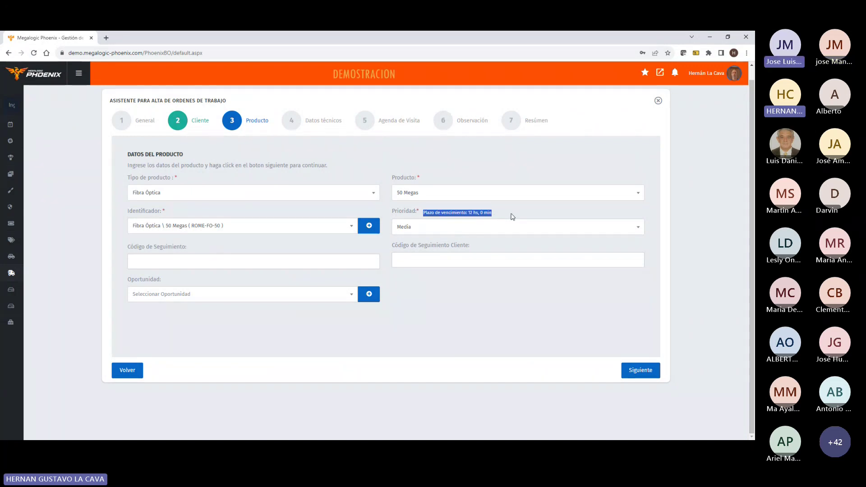
left_click(514, 216)
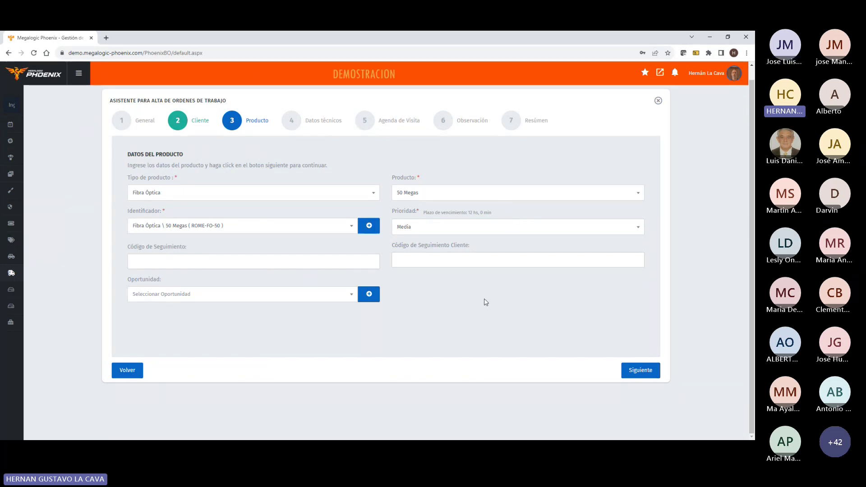
left_click(637, 370)
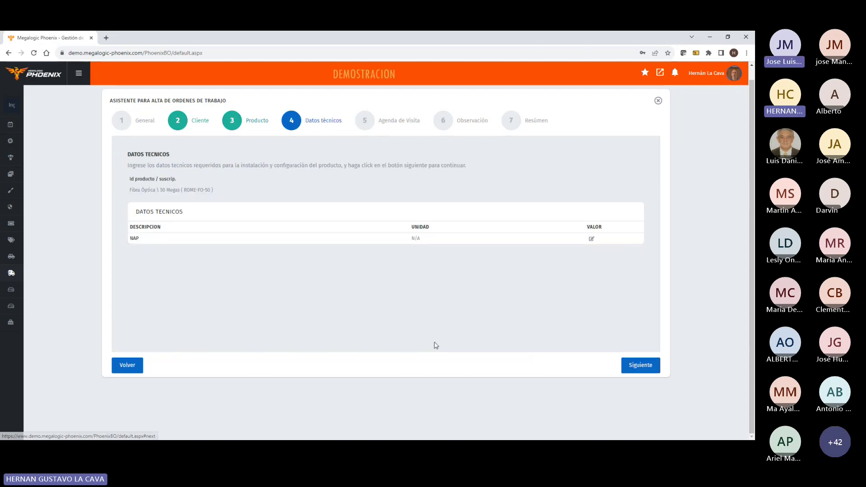
Step: Enter 345 as the NAP value in the technical data and continue to the visit schedule
left_click(612, 243)
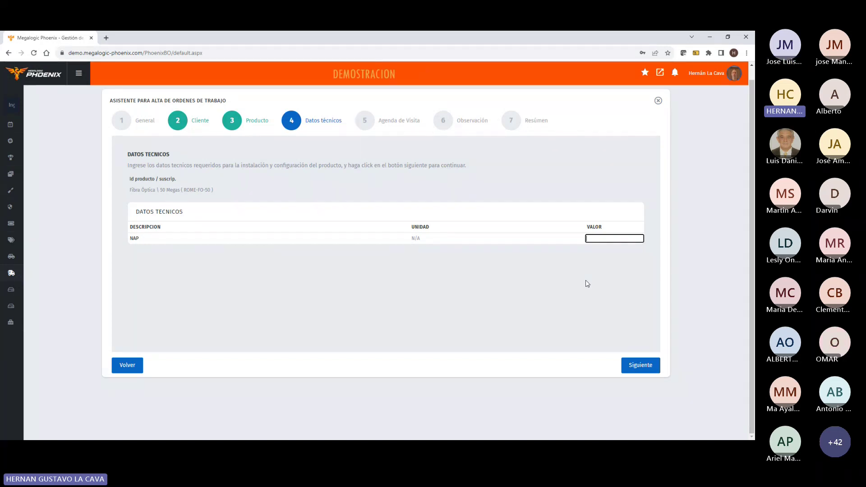
type("345")
left_click(540, 289)
left_click(637, 371)
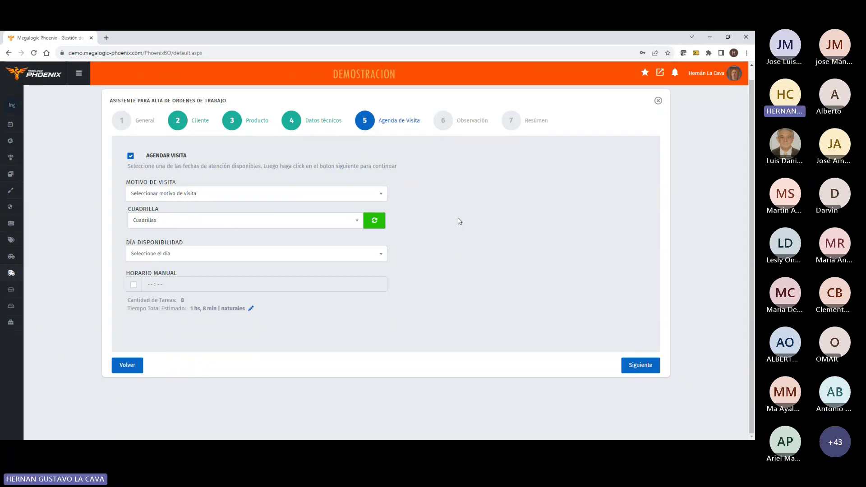
Step: Set the visit reason to Instalación del producto and assign crew CABA 1
left_click(167, 195)
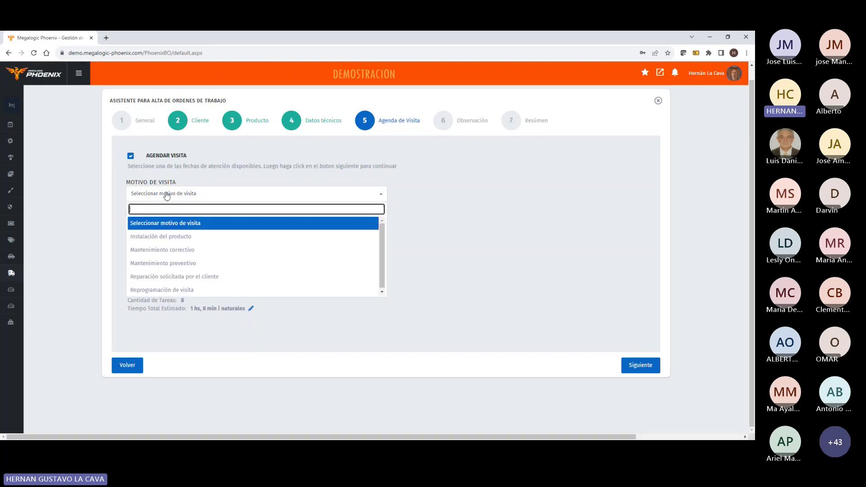
left_click(172, 237)
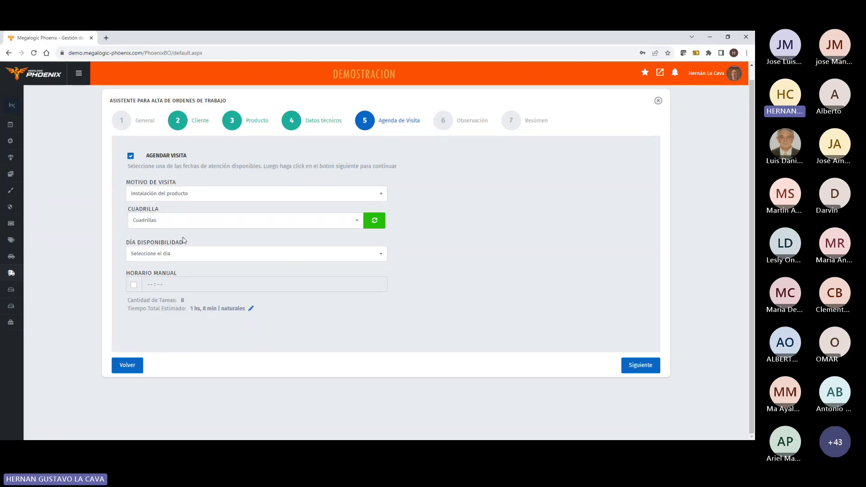
left_click(264, 230)
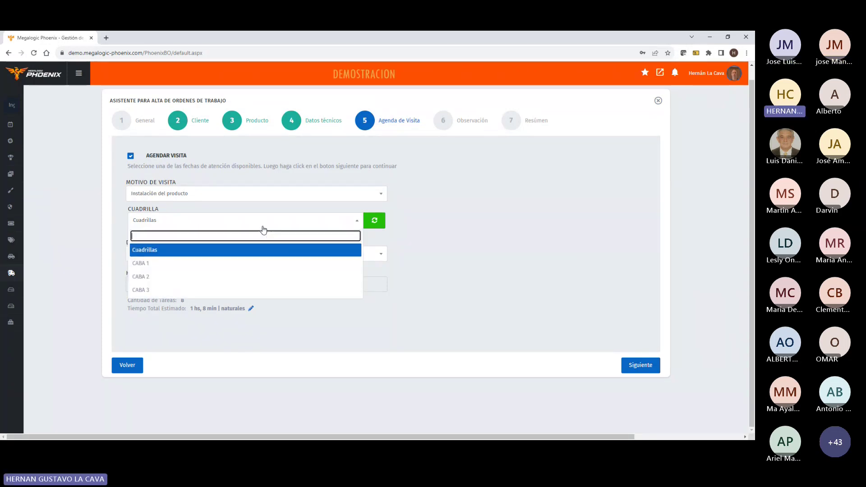
left_click(185, 264)
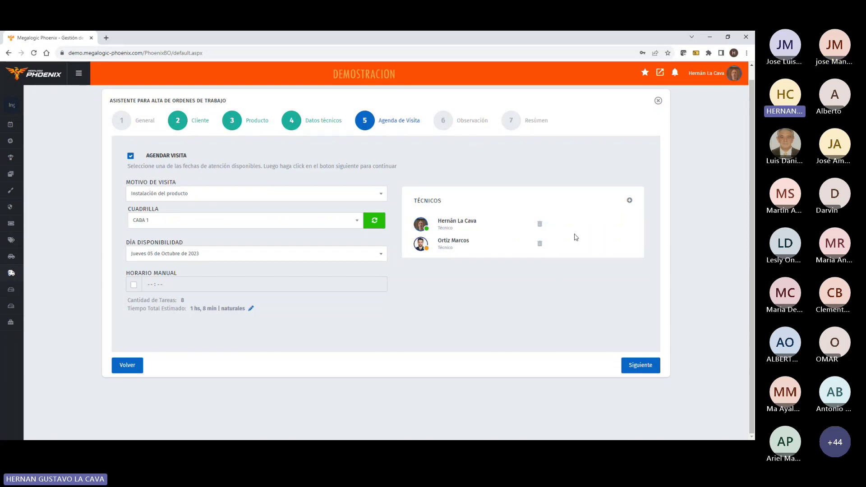
Step: Enable the manual schedule for the visit with a time of 12:30, and continue to the observations
left_click(277, 257)
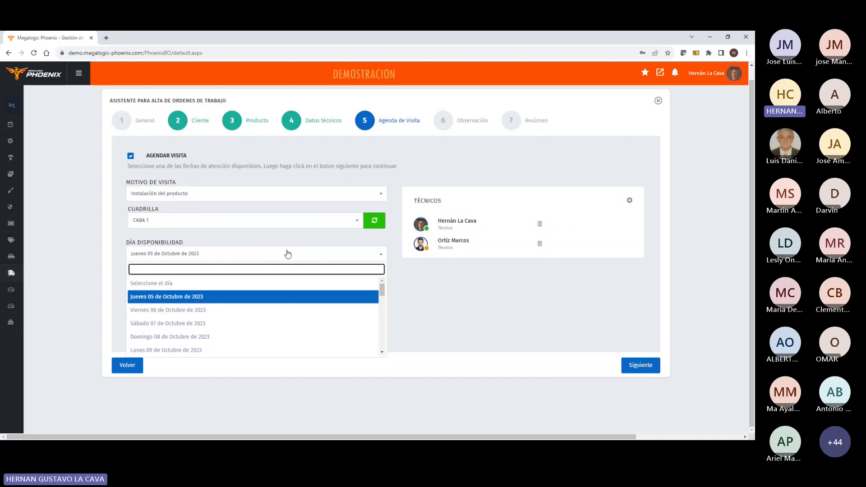
left_click(465, 291)
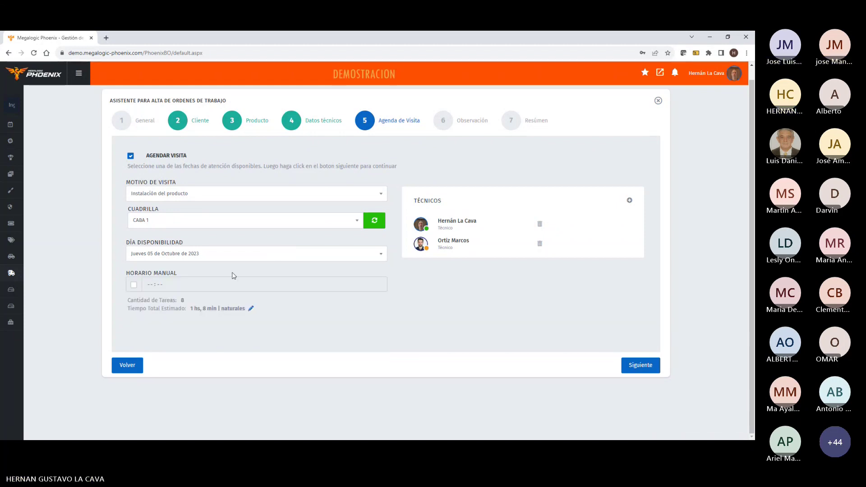
left_click(133, 285)
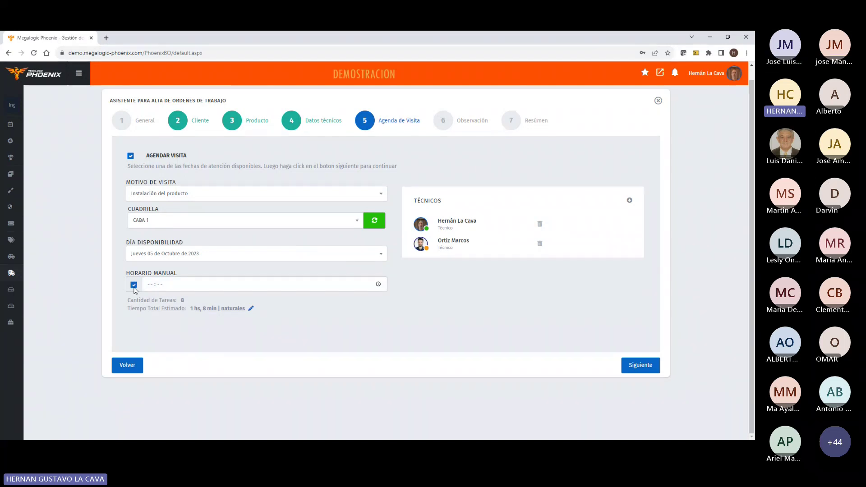
left_click(151, 286)
type("1230")
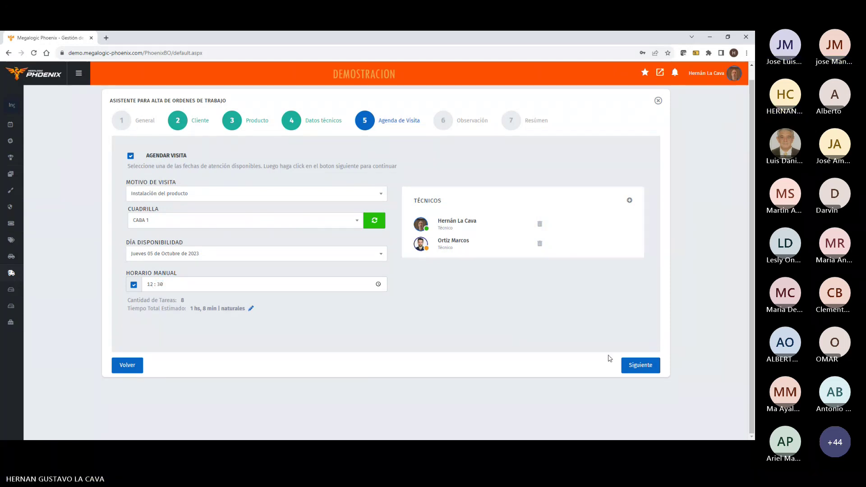
left_click(637, 364)
Step: Enter the observation "Casa de rejas verdes" and generate and finalize the work order
left_click(337, 216)
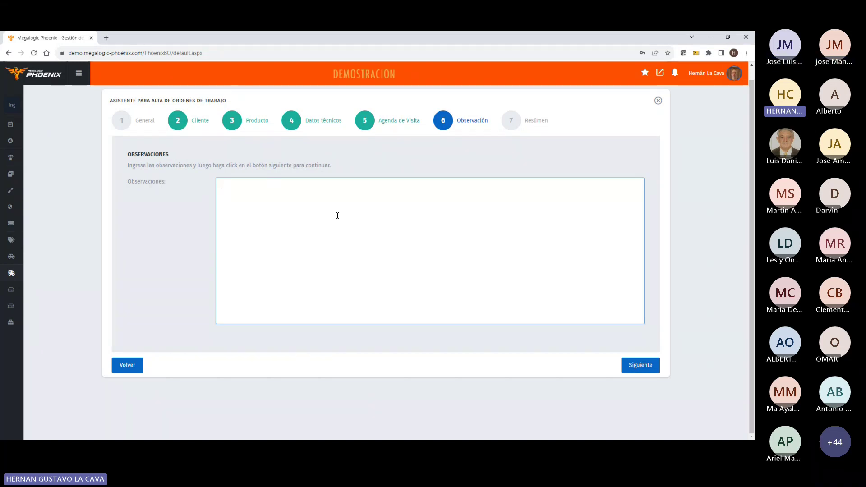
type("Casa de rejas Verdes")
key("ctrl+Left")
type("v")
key("End")
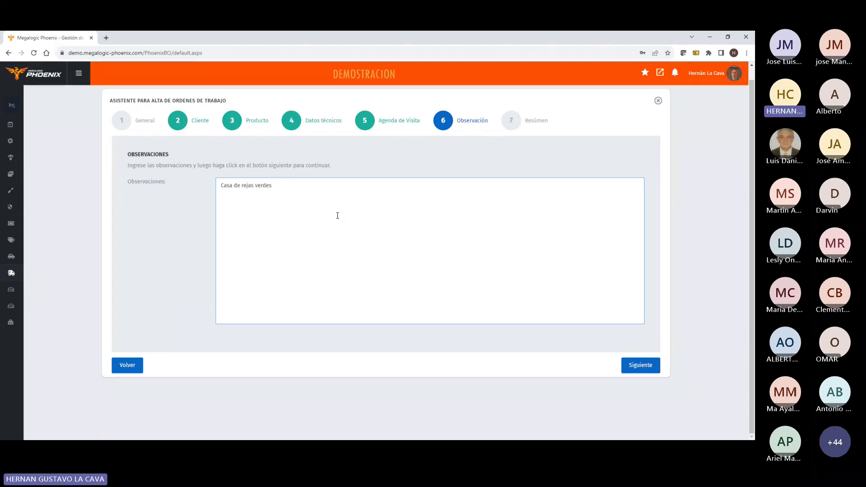
left_click(625, 367)
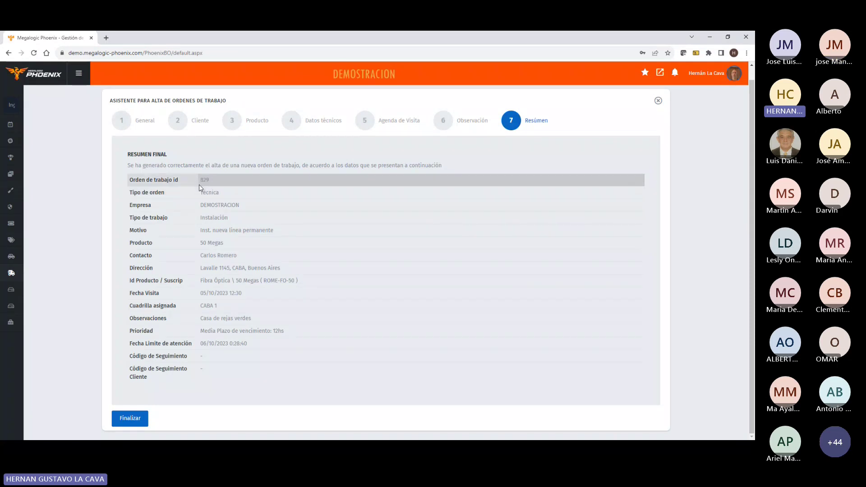
left_click_drag(200, 182, 211, 180)
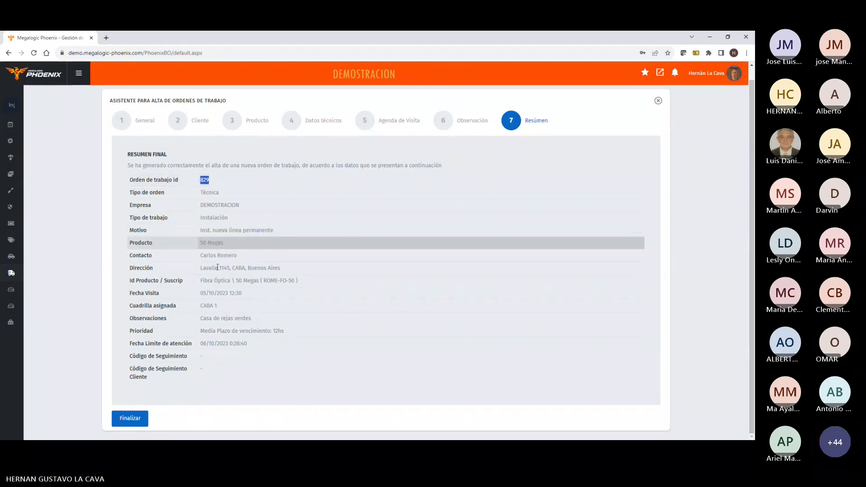
left_click(130, 418)
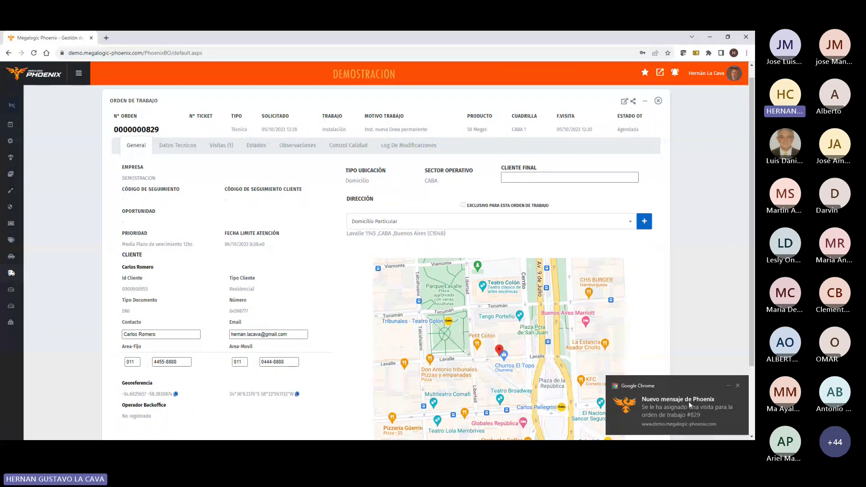
Step: Dismiss the assigned-visit pop-up and mark all notifications as read
left_click(738, 386)
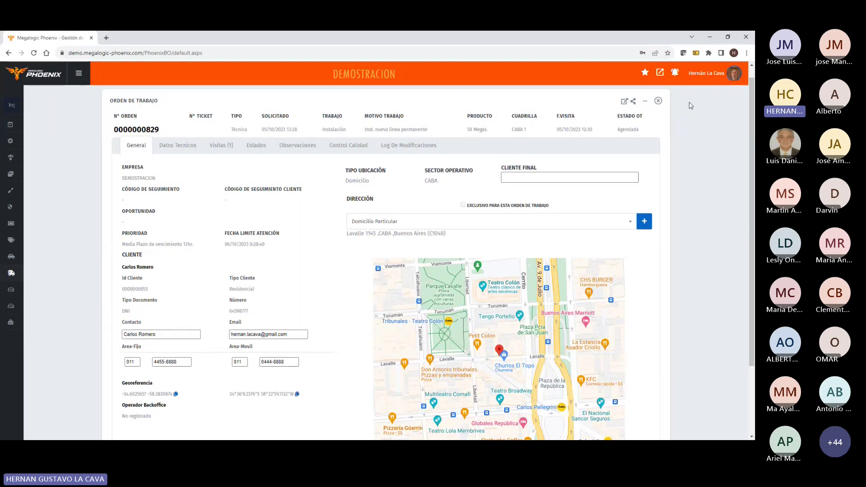
left_click(675, 73)
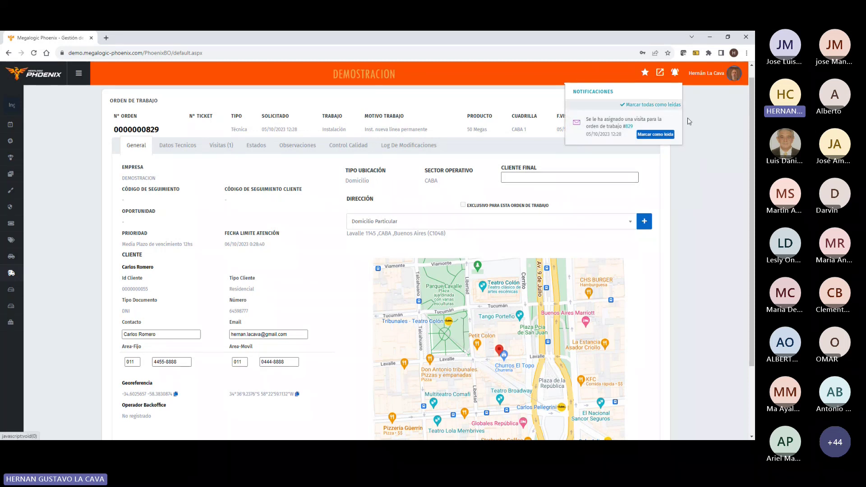
left_click(671, 106)
left_click(396, 293)
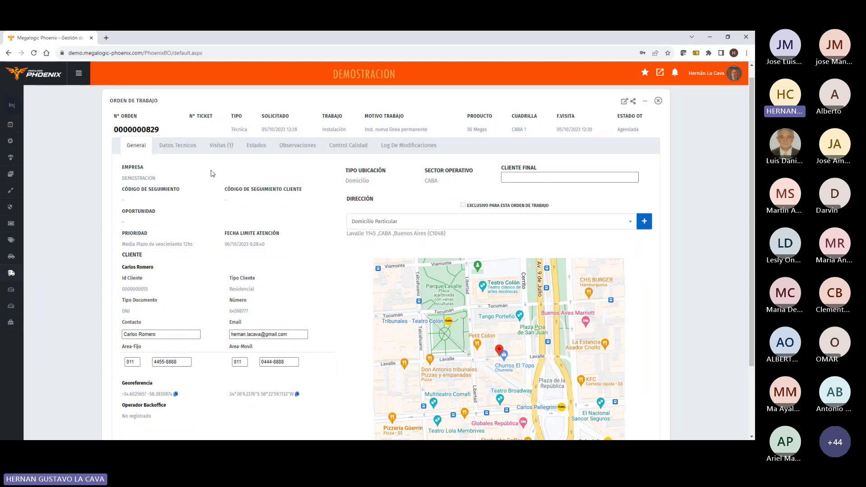
Step: Examine the scheduled visit of the new work order and its list of tasks
left_click(220, 155)
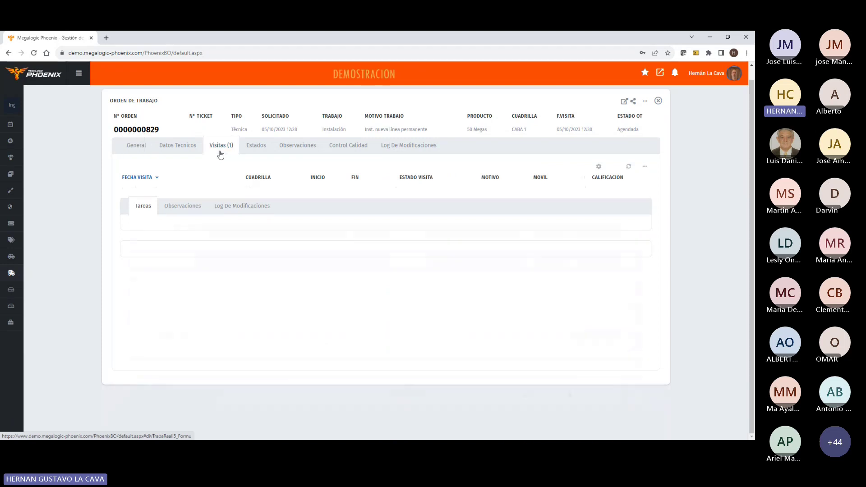
scroll(72, 201, "down", 1)
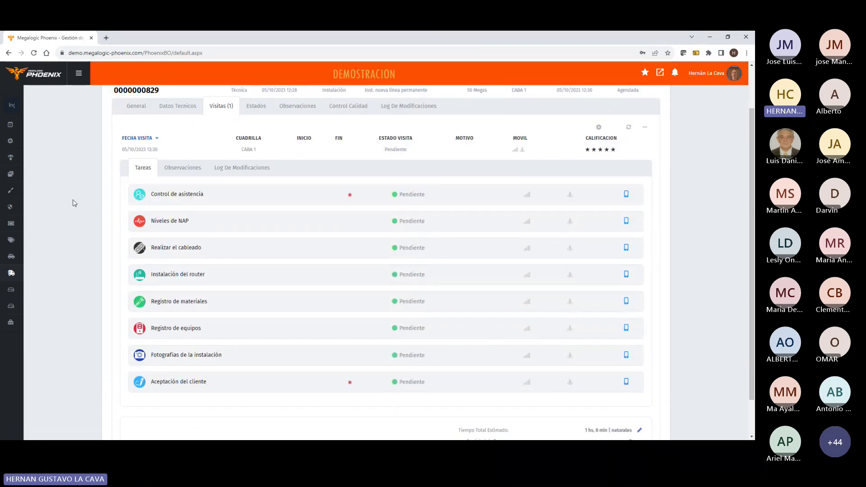
scroll(74, 203, "down", 1)
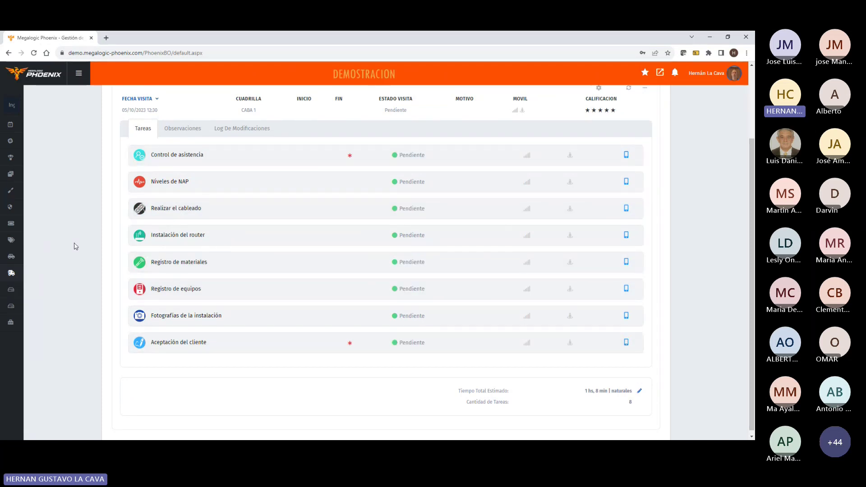
scroll(77, 203, "up", 1)
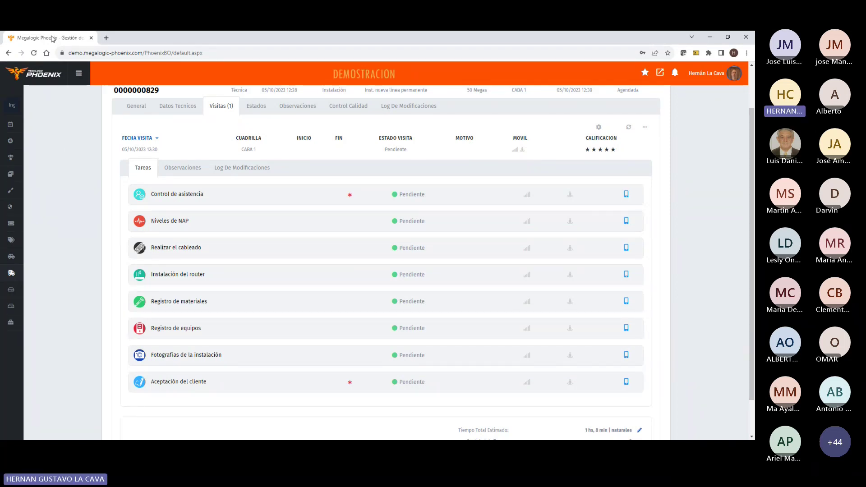
Step: Duplicate the browser tab and go to Movimientos under Inventarios in the copy
right_click(52, 38)
left_click(79, 88)
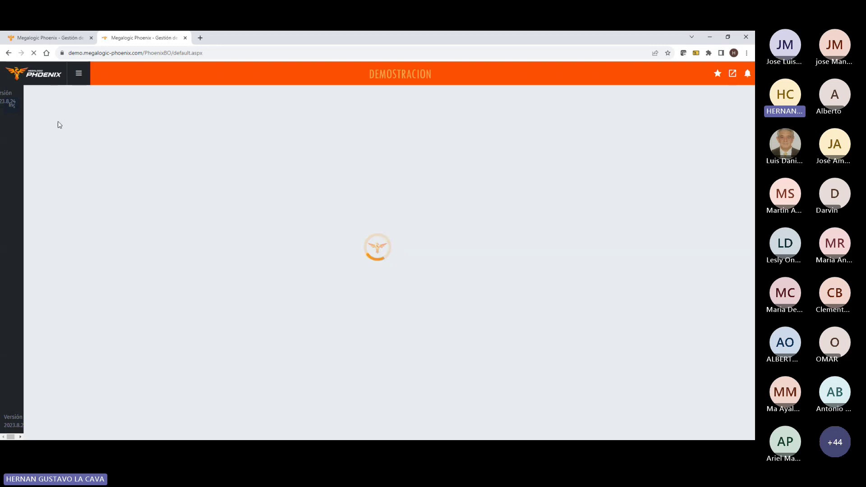
scroll(28, 208, "down", 4)
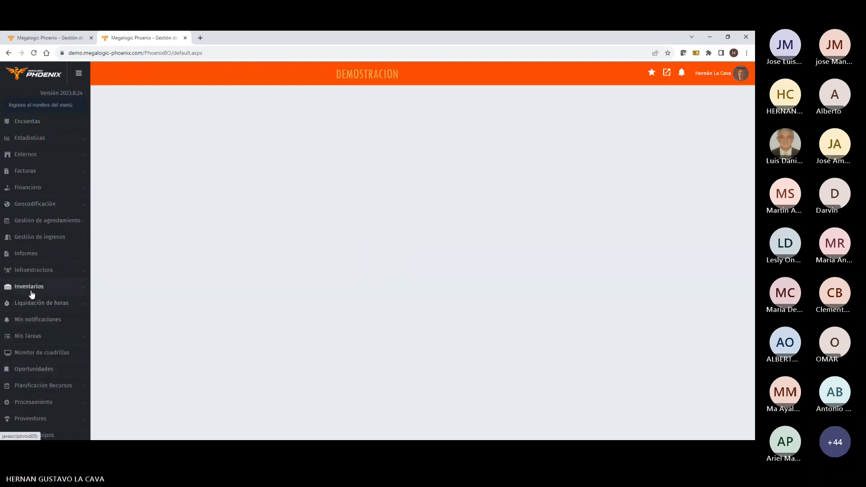
left_click(30, 291)
scroll(31, 294, "down", 1)
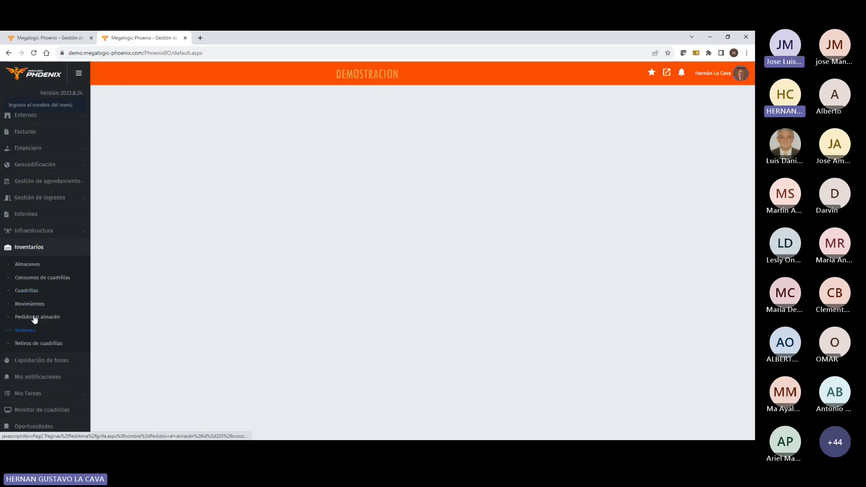
left_click(33, 308)
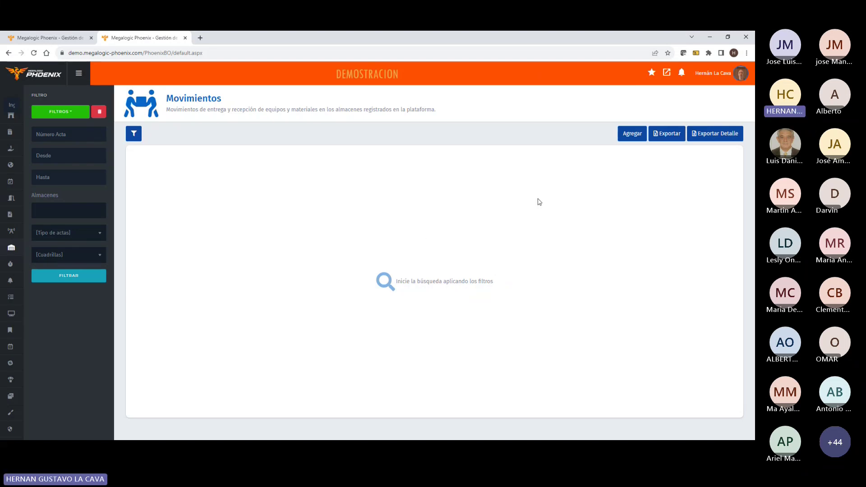
Step: Add a new inventory movement with Tipo de acta "Entrega a cuadrillas" and Tipo de movimiento "Desde órdenes"
left_click(628, 142)
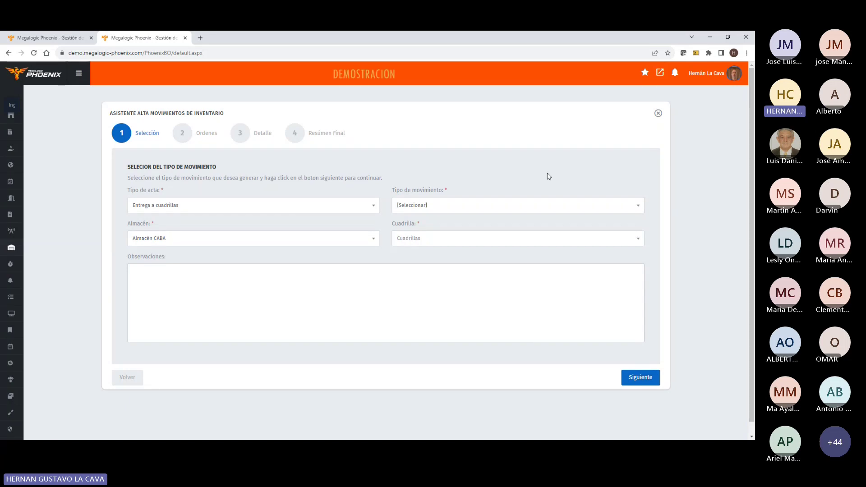
left_click(261, 205)
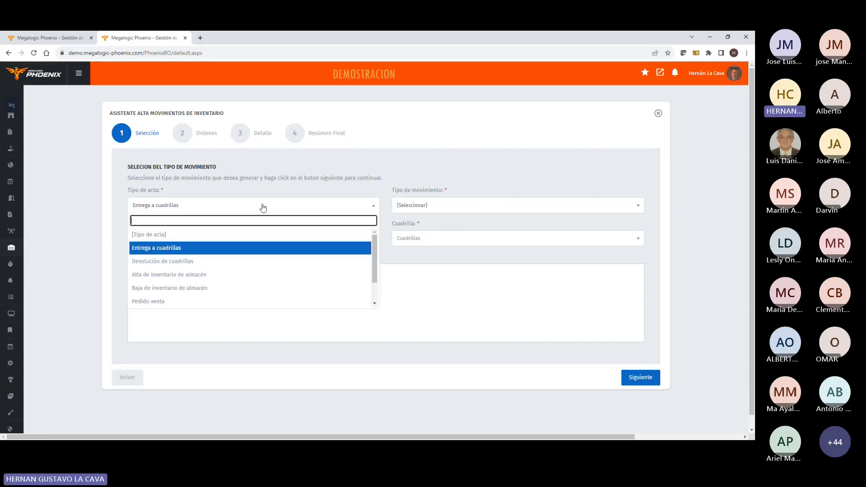
scroll(239, 262, "down", 1)
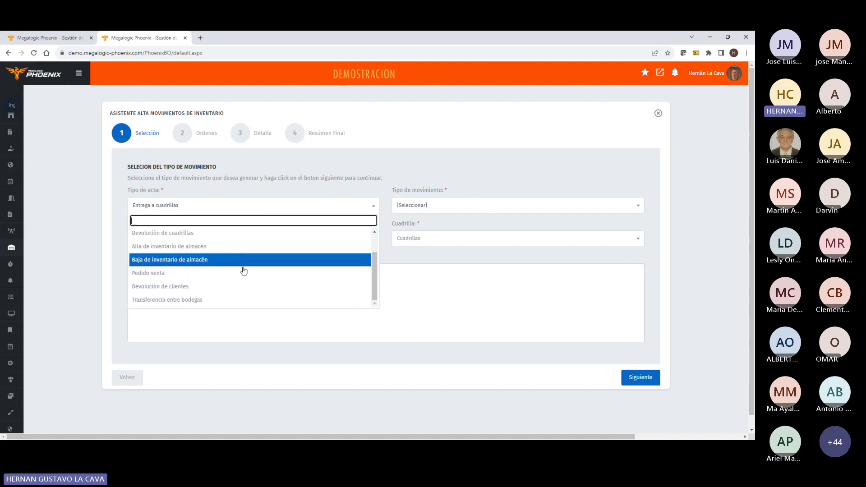
scroll(240, 298, "up", 2)
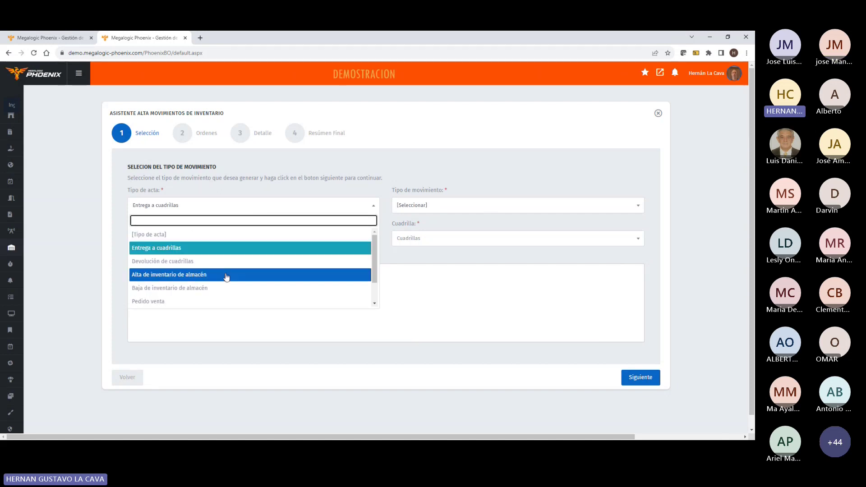
left_click(307, 161)
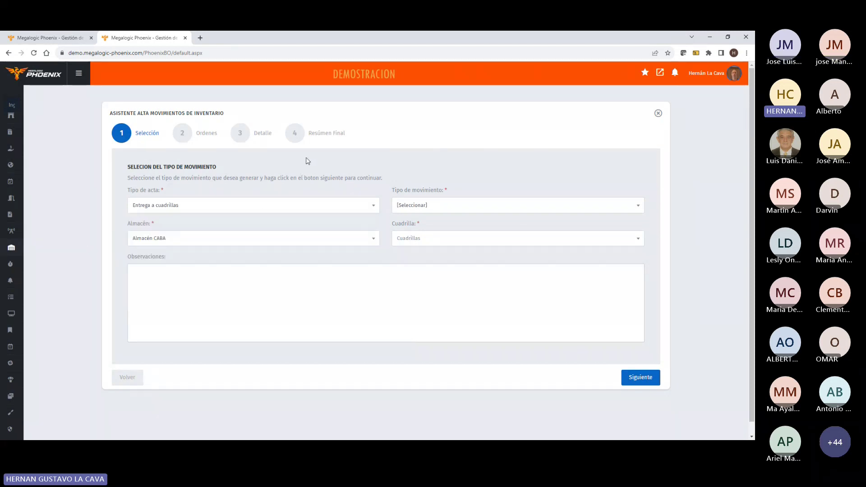
left_click(261, 204)
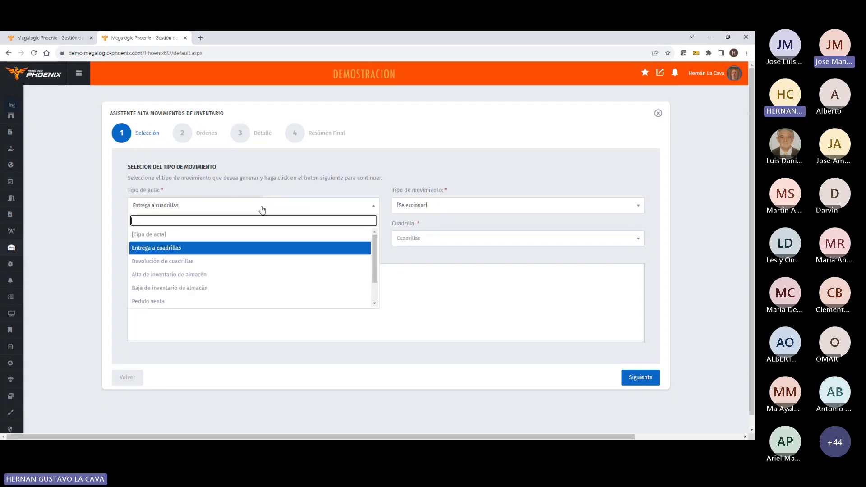
left_click(170, 253)
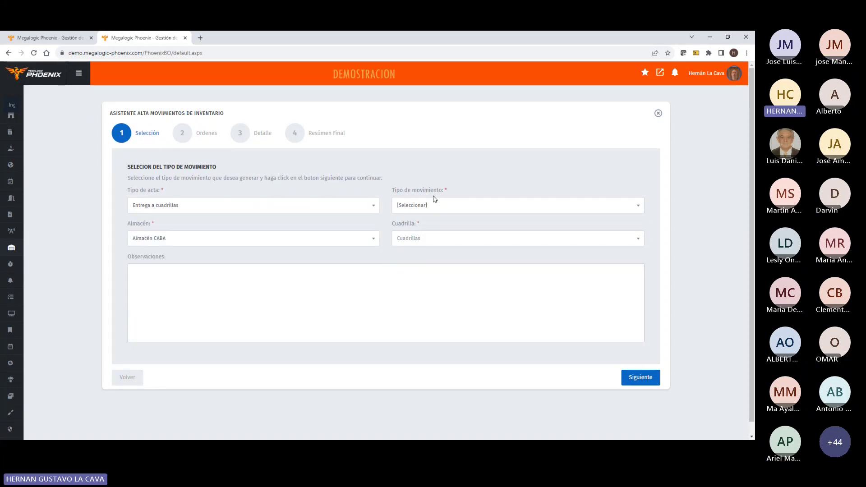
left_click(425, 206)
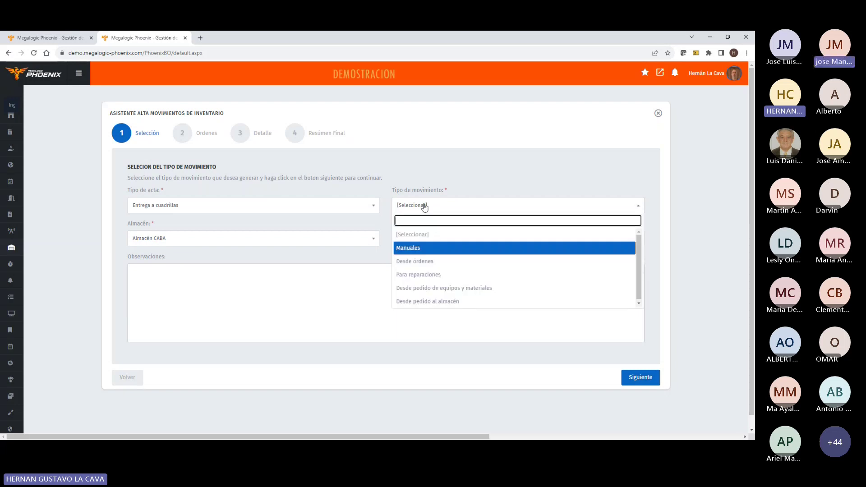
left_click(423, 263)
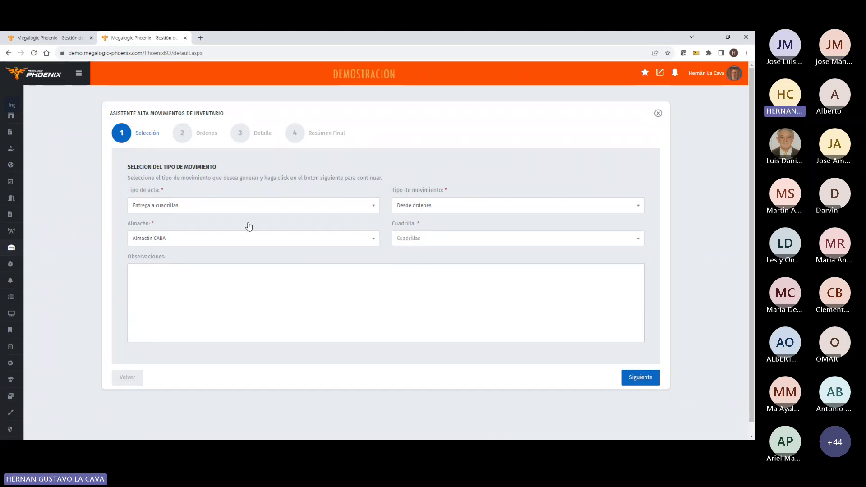
Step: Choose Almacén CABA as the movement's warehouse and CABA 1 as the receiving crew
left_click(208, 245)
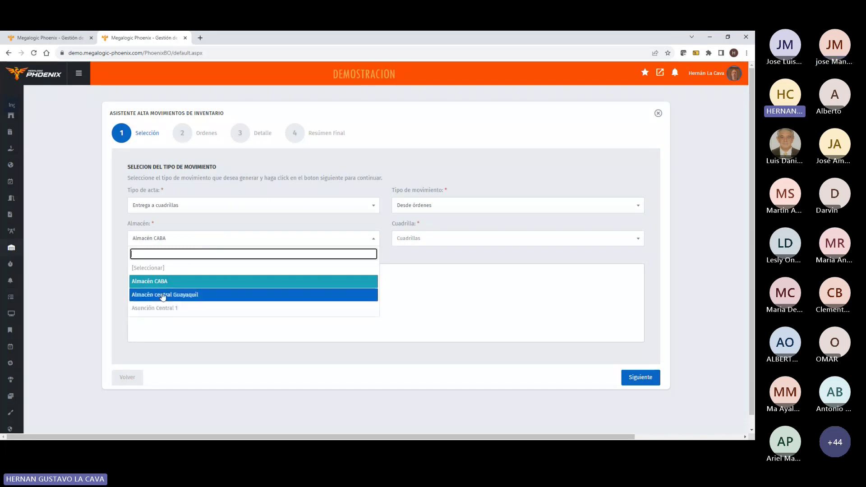
left_click(155, 282)
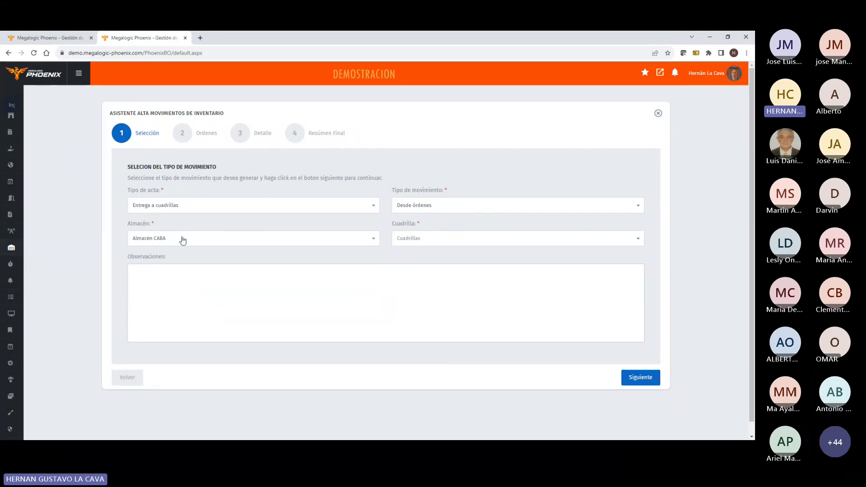
left_click(469, 239)
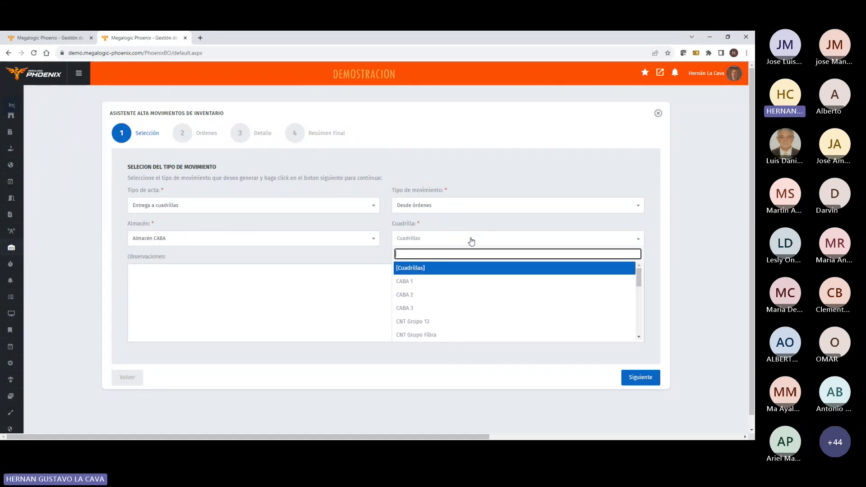
left_click(411, 282)
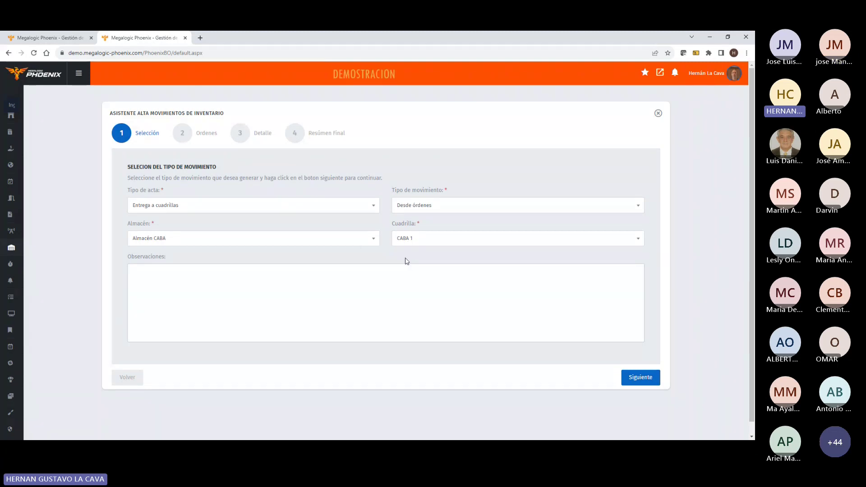
Step: Continue with the listed installation order included and show the materials in the movement's detail
left_click(639, 378)
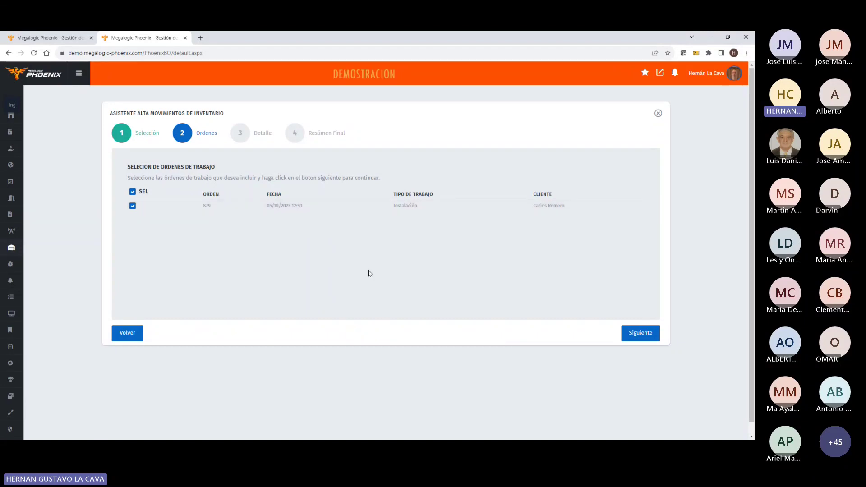
left_click(639, 334)
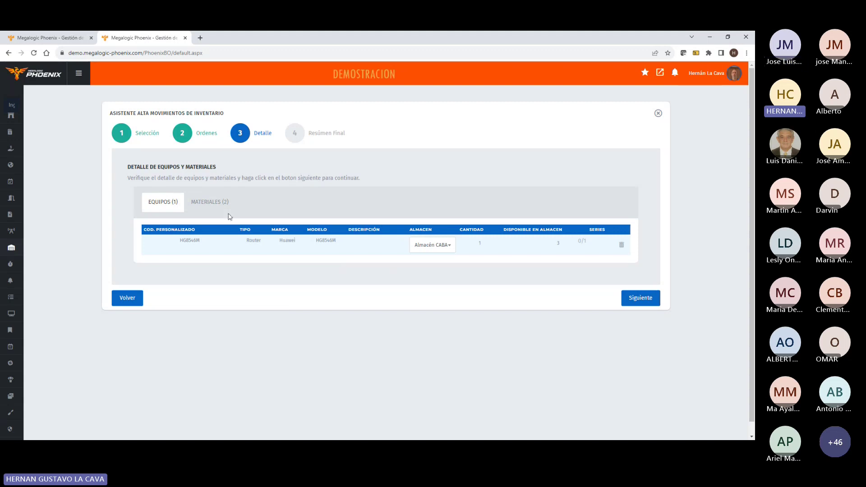
left_click(213, 204)
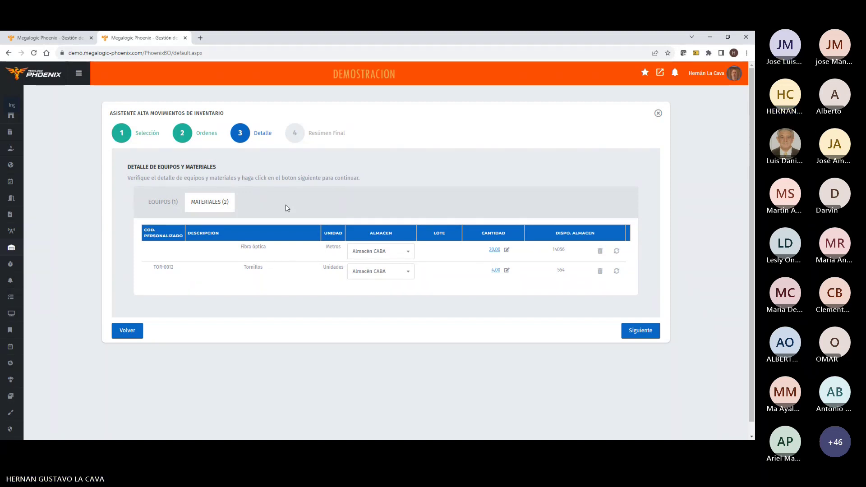
Step: Try Almacén central Guayaquil as the source warehouse for the Fibra óptica and set it back to Almacén CABA
left_click(382, 252)
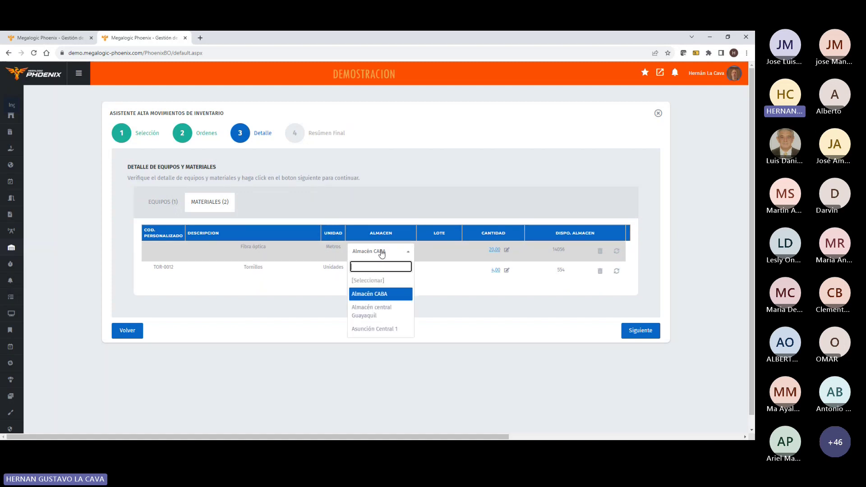
left_click(372, 310)
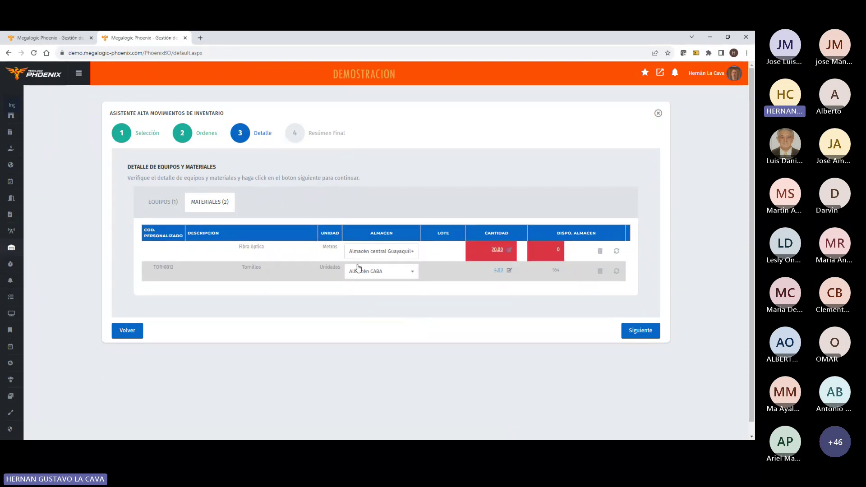
left_click(392, 251)
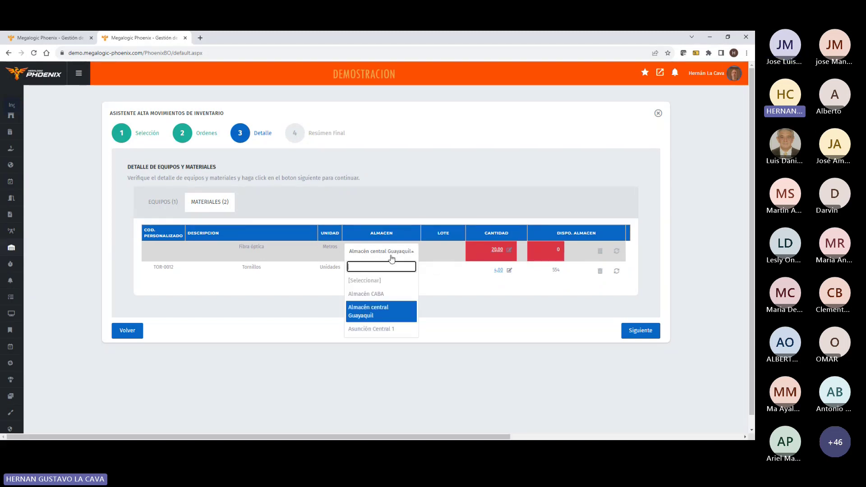
left_click(379, 293)
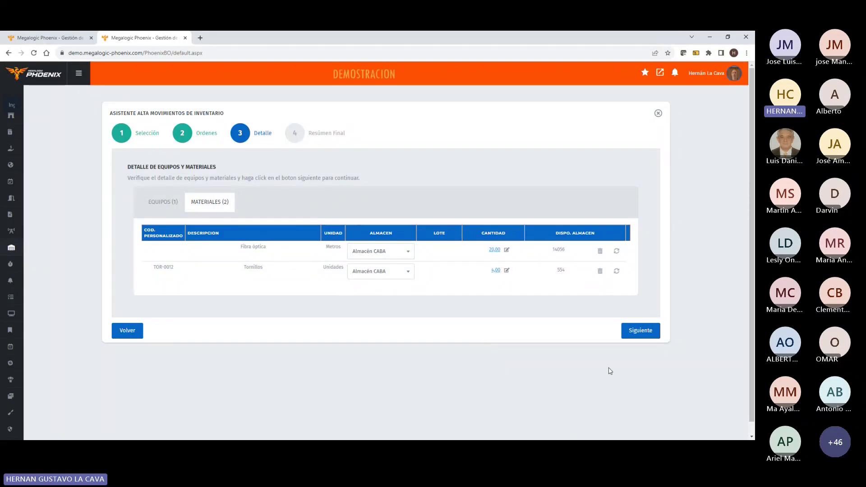
Step: Try to continue to the final summary and return to the movement's equipment list
left_click(615, 335)
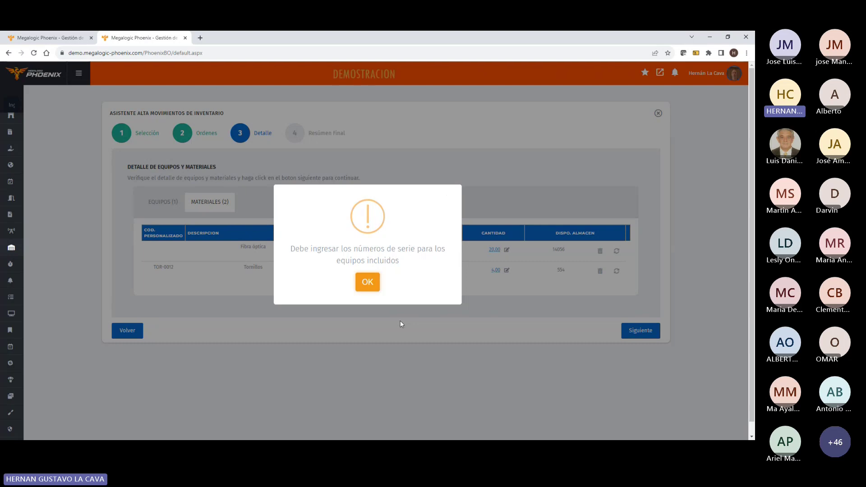
left_click(366, 283)
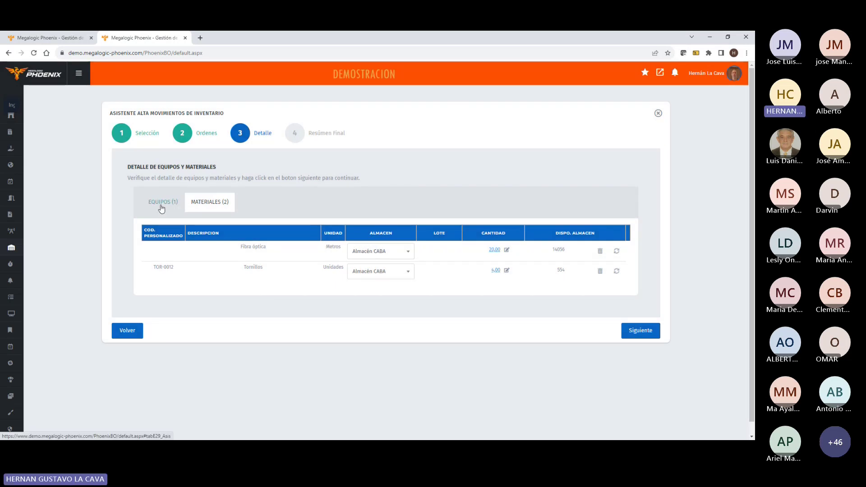
left_click(162, 206)
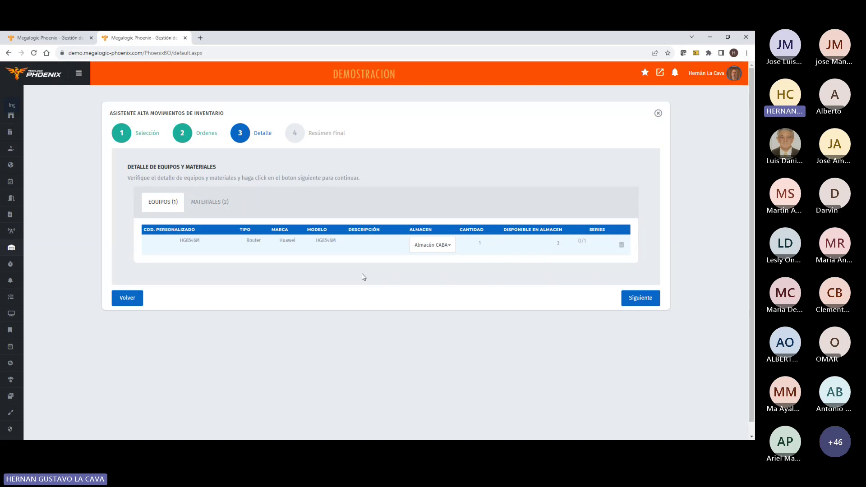
Step: Duplicate the browser tab and open the equipment and materials stock page under Inventarios in the copy
right_click(153, 38)
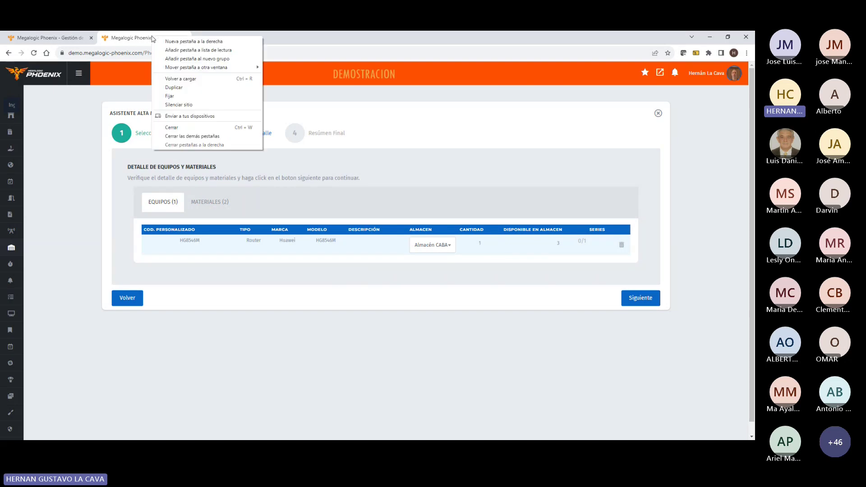
left_click(176, 87)
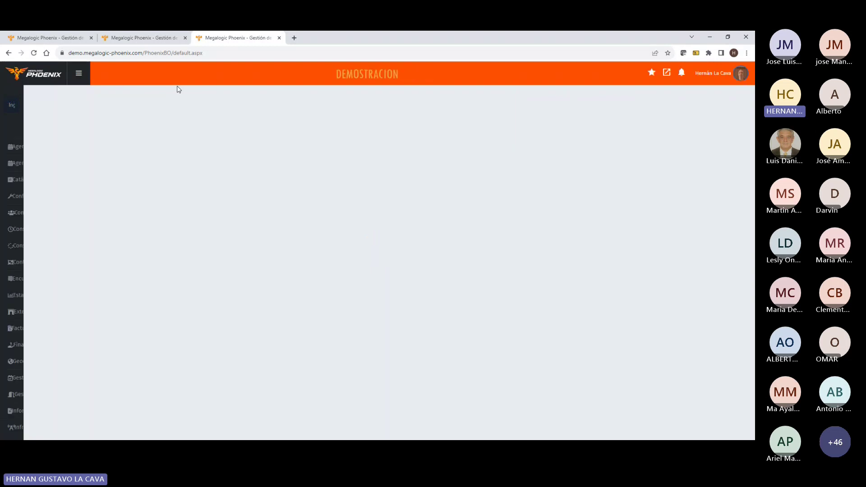
mouse_move(9, 186)
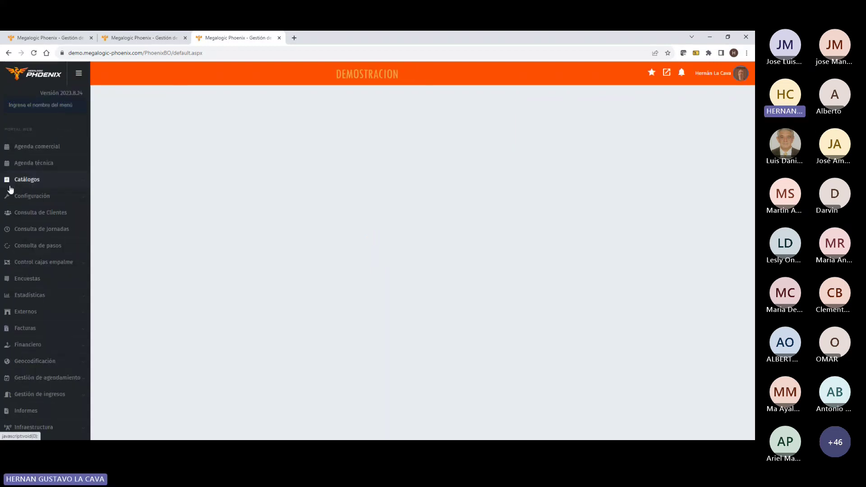
scroll(27, 230, "down", 2)
scroll(32, 271, "down", 1)
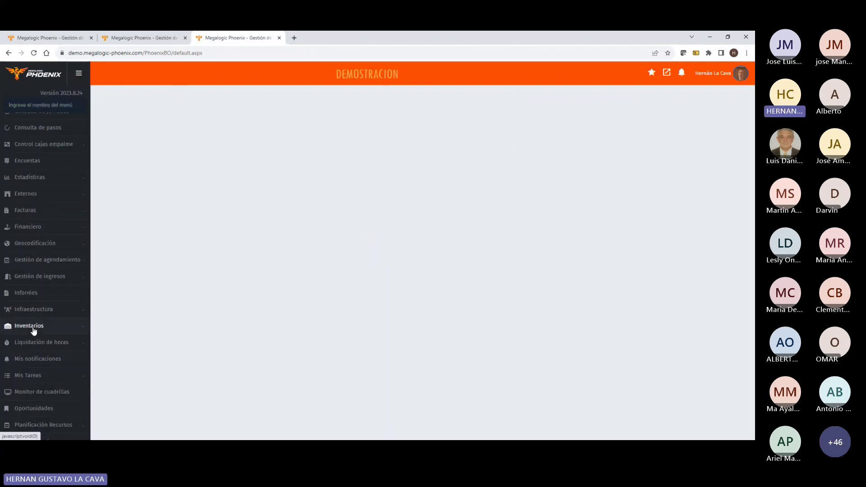
left_click(34, 332)
left_click(27, 277)
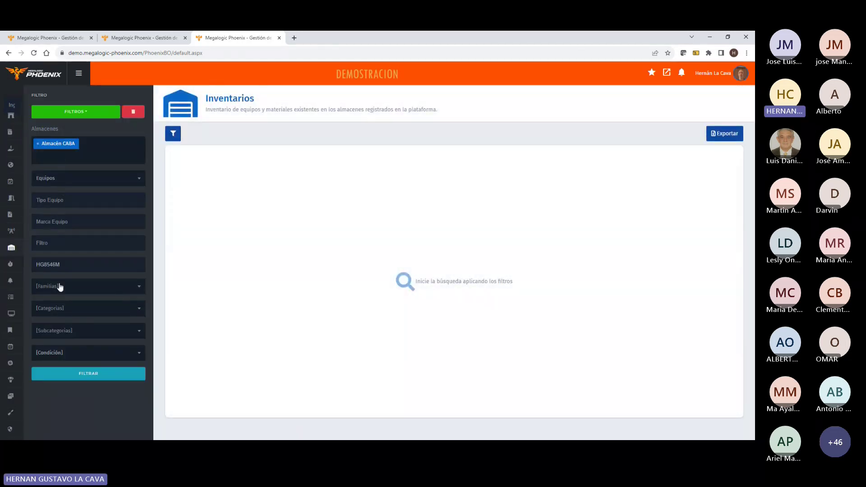
Step: Filter the Almacén CABA stock for HG8546M equipment and copy the Huawei router's serial number JMB-0008
left_click(88, 374)
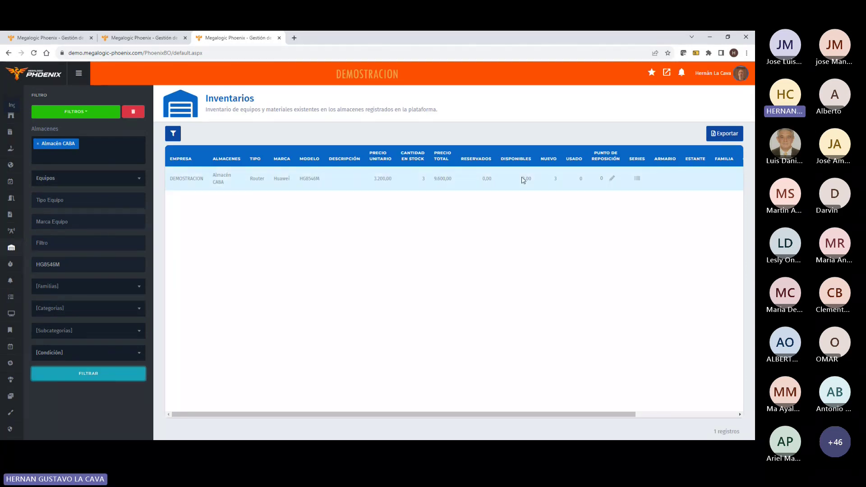
left_click(637, 179)
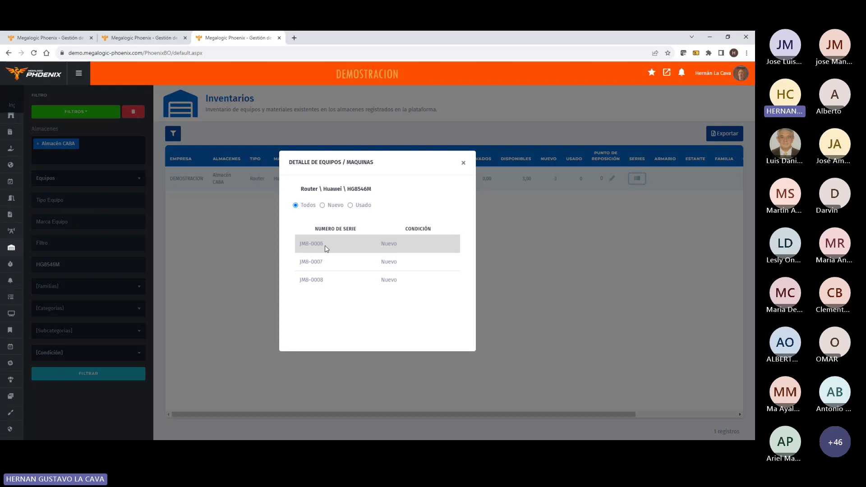
left_click_drag(323, 283, 299, 281)
right_click(312, 283)
left_click(319, 286)
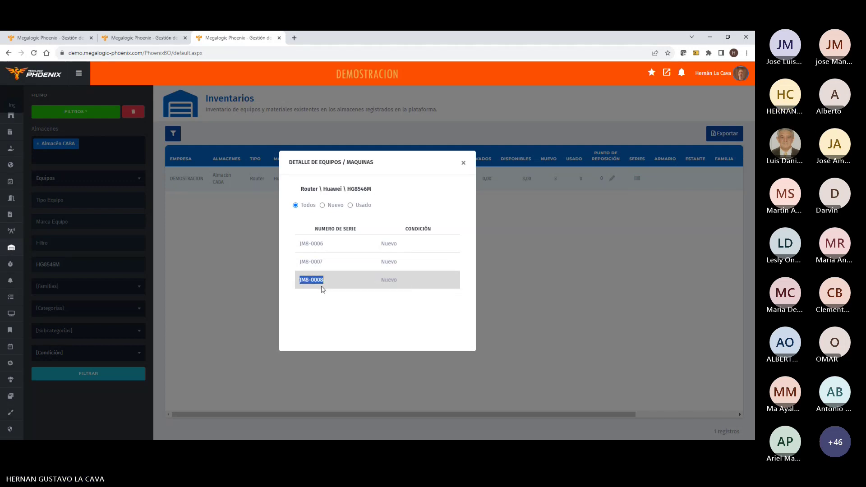
Step: Return to the movement wizard and assign serial number JMB-0008 to the Huawei HG8546M router
left_click(149, 38)
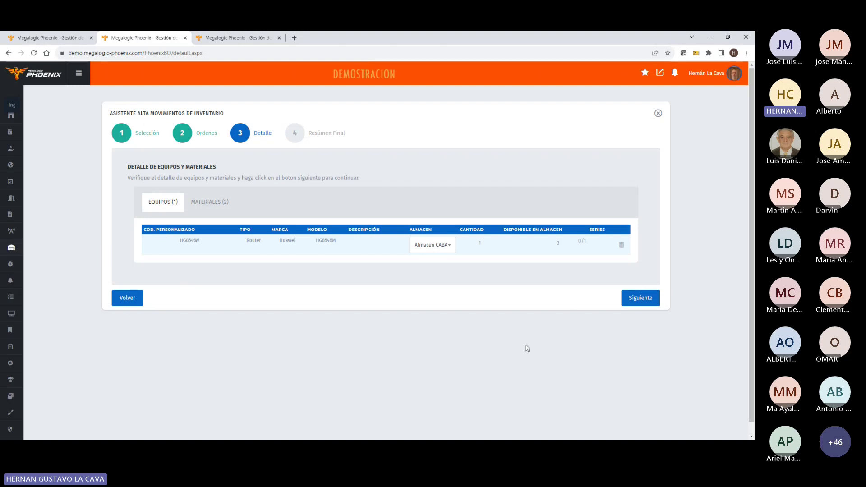
left_click(582, 241)
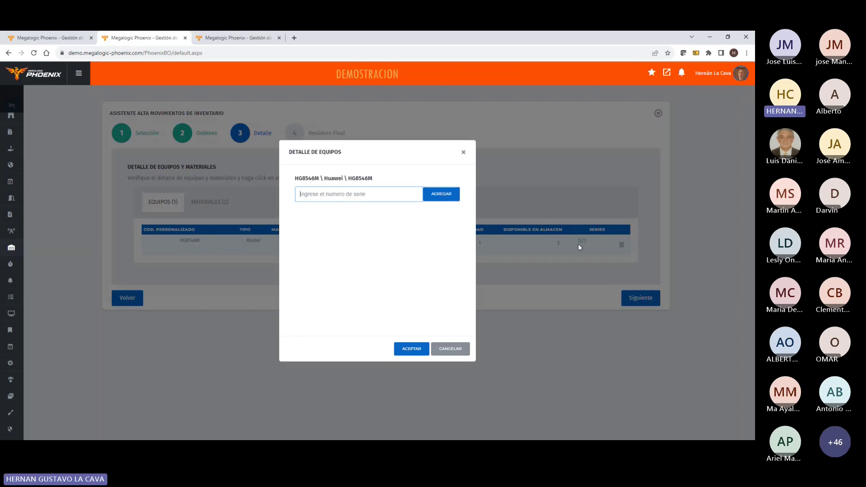
key("ctrl+v")
left_click(455, 198)
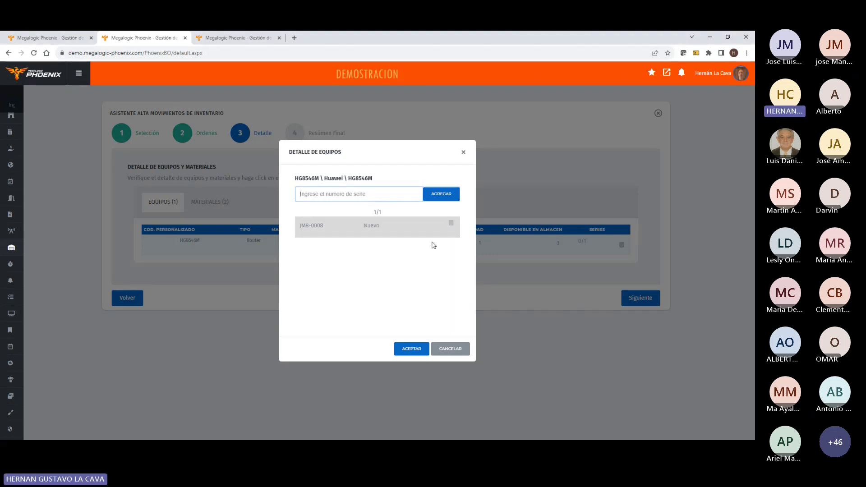
left_click(410, 349)
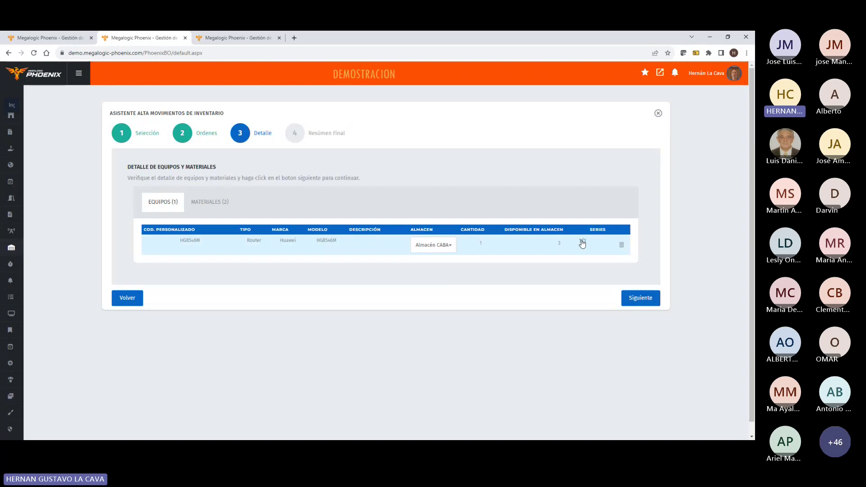
Step: Complete the inventory movement wizard and check the new delivery record's number and status in the Movimientos list
left_click(643, 302)
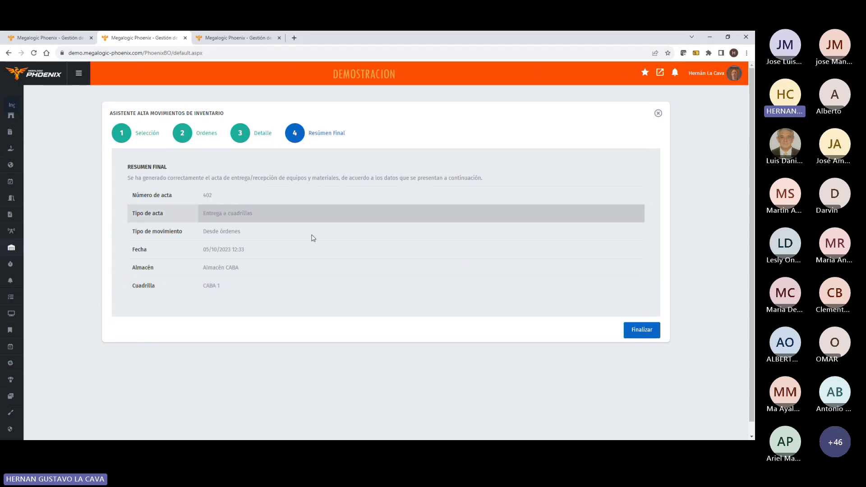
left_click(640, 330)
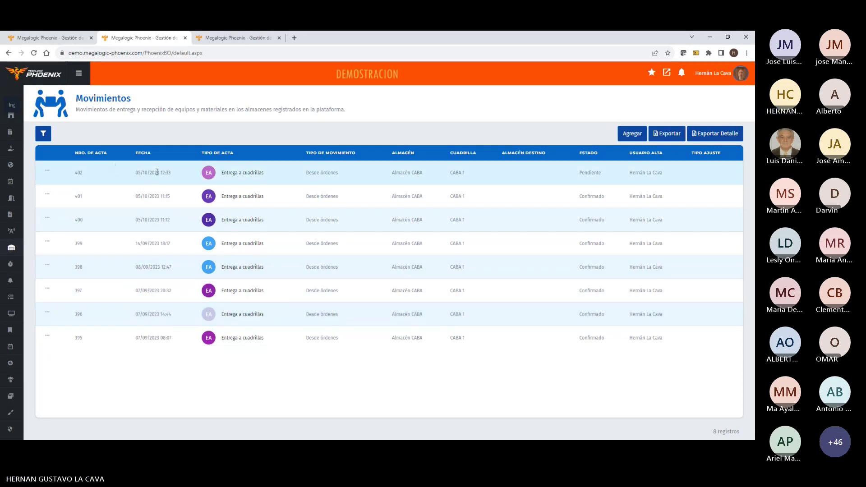
double_click(77, 173)
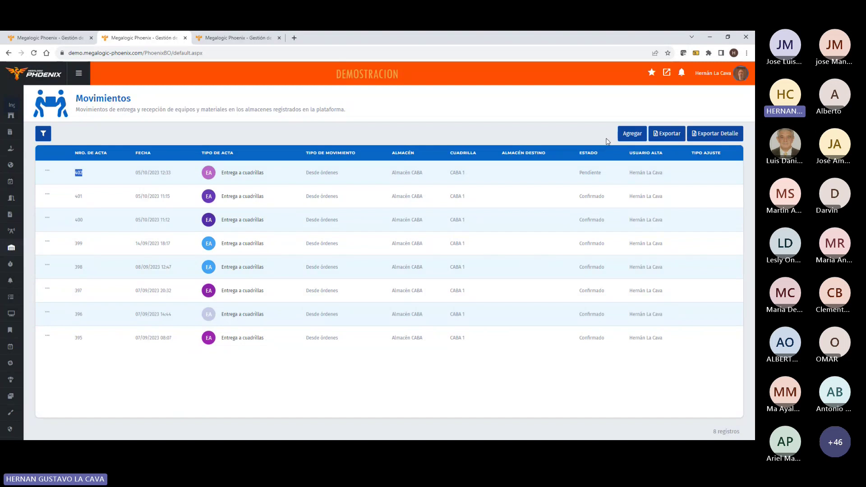
double_click(588, 174)
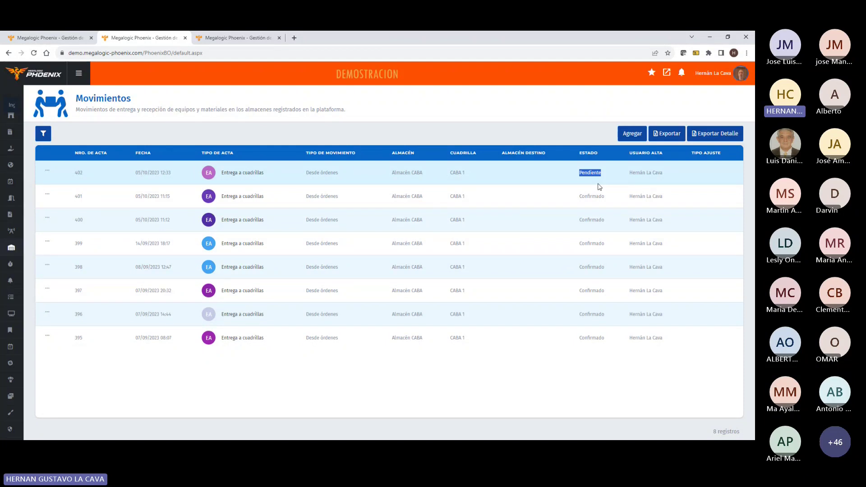
Step: Switch to the mirrored phone and launch the Phoenix Gamma app from its home screen
key("alt+Tab")
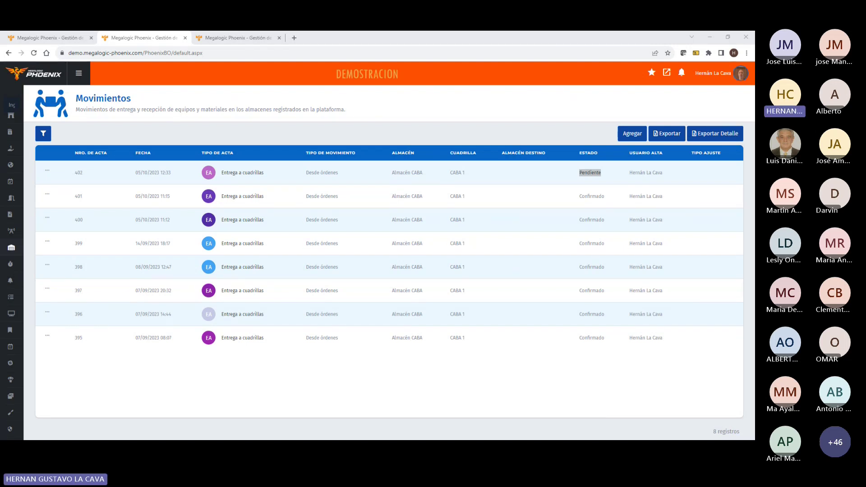
left_click(600, 41)
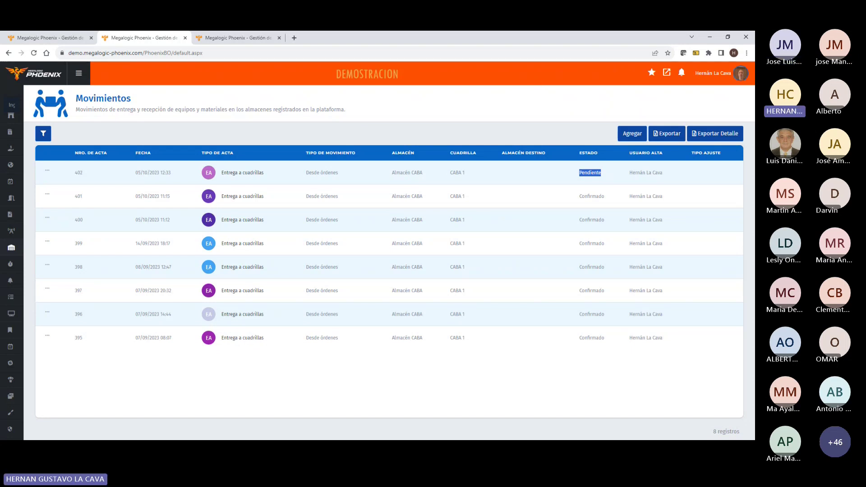
key("super+d")
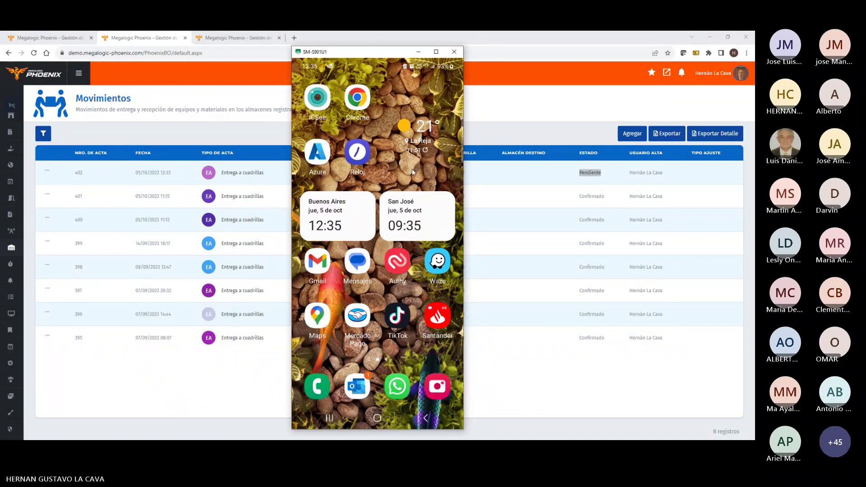
left_click_drag(376, 204, 305, 204)
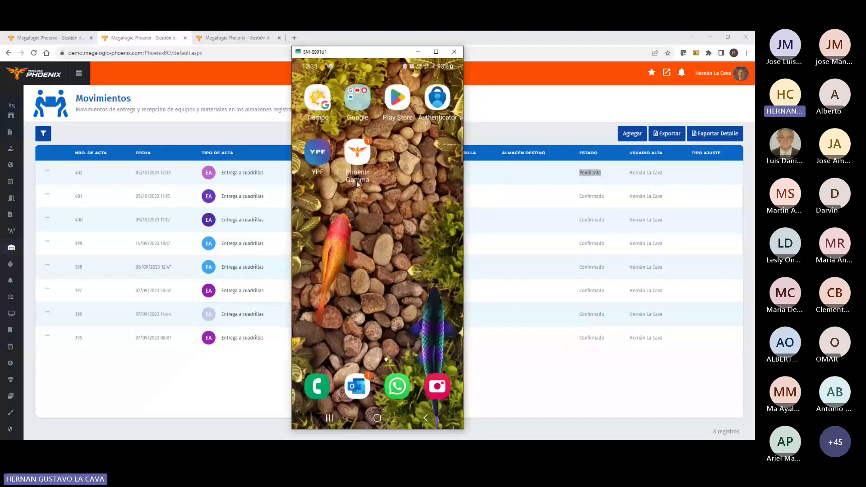
left_click(357, 181)
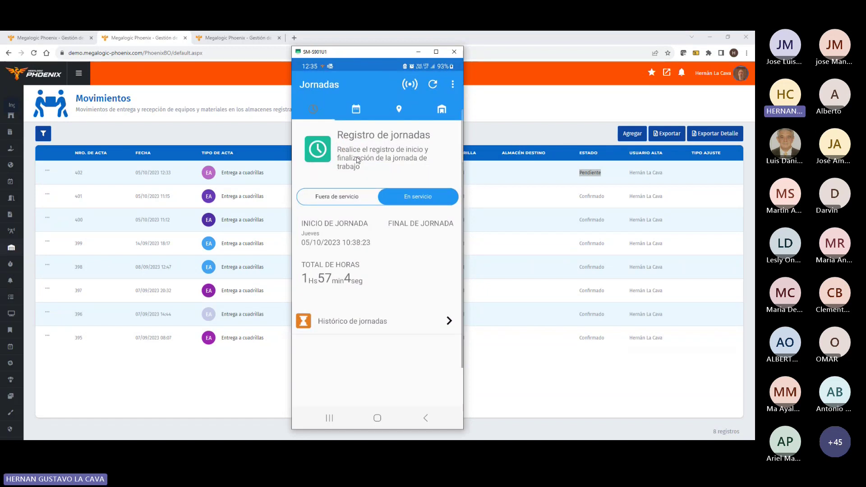
Step: End the technician's current work shift with Fuera de servicio and start a new one with En servicio
left_click(510, 46)
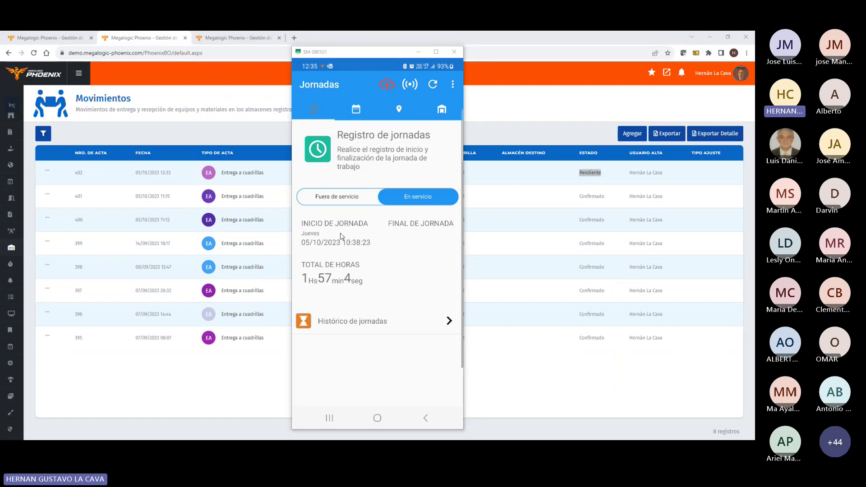
left_click(339, 202)
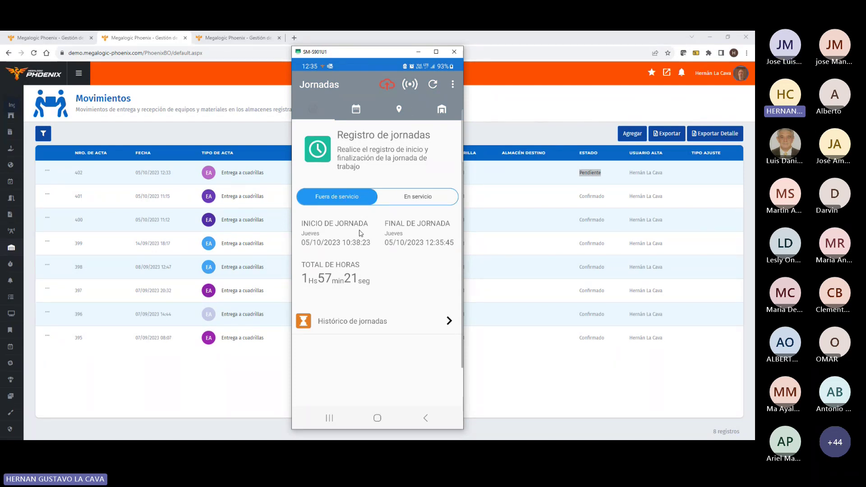
left_click(418, 200)
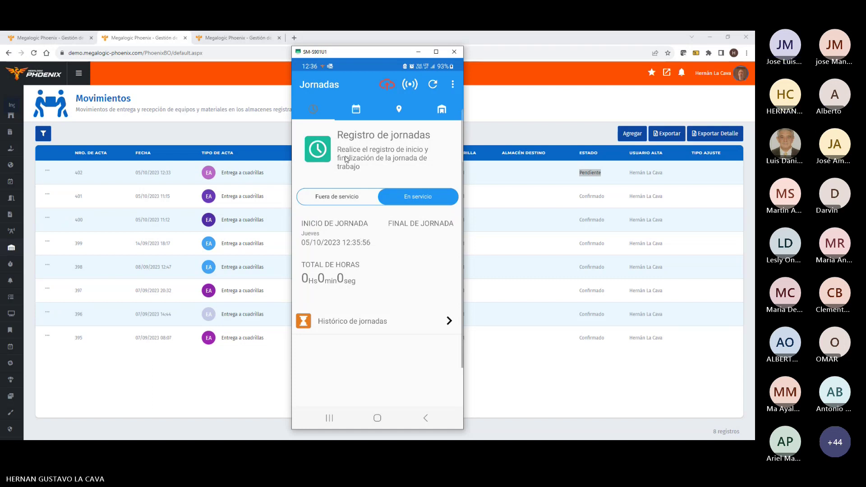
Step: Examine the 5 October appointment in the mobile calendar and the day's route on the map
left_click(355, 114)
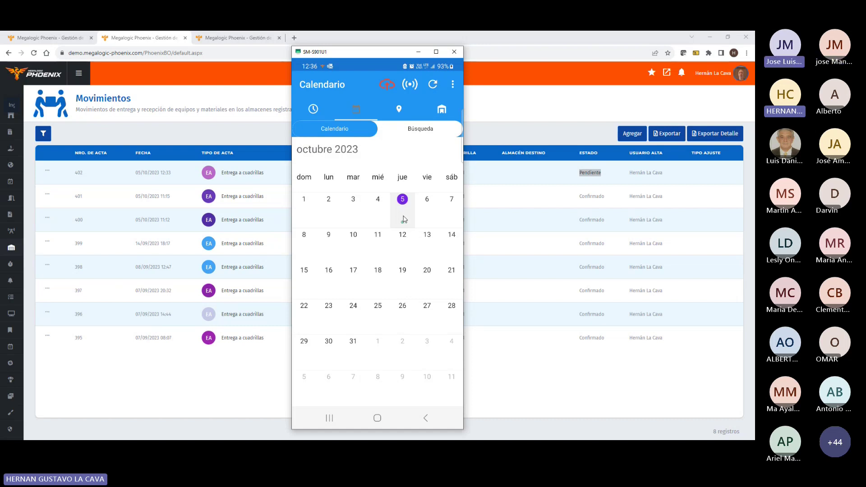
left_click(403, 220)
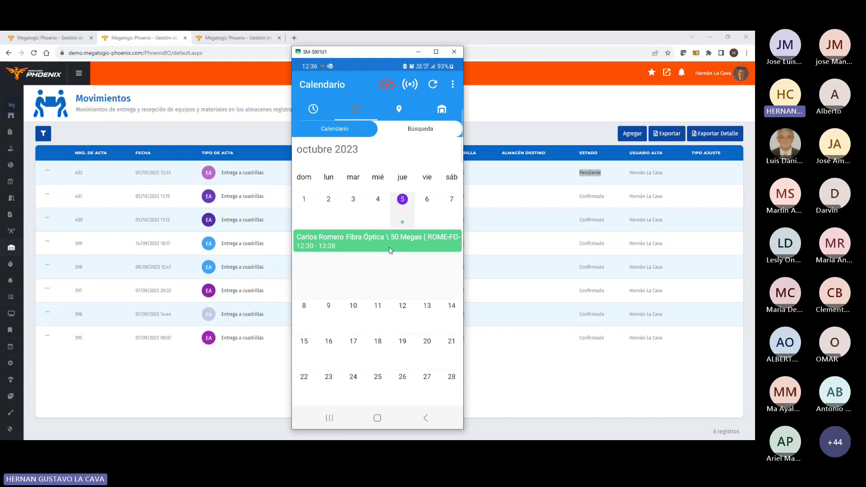
left_click(400, 109)
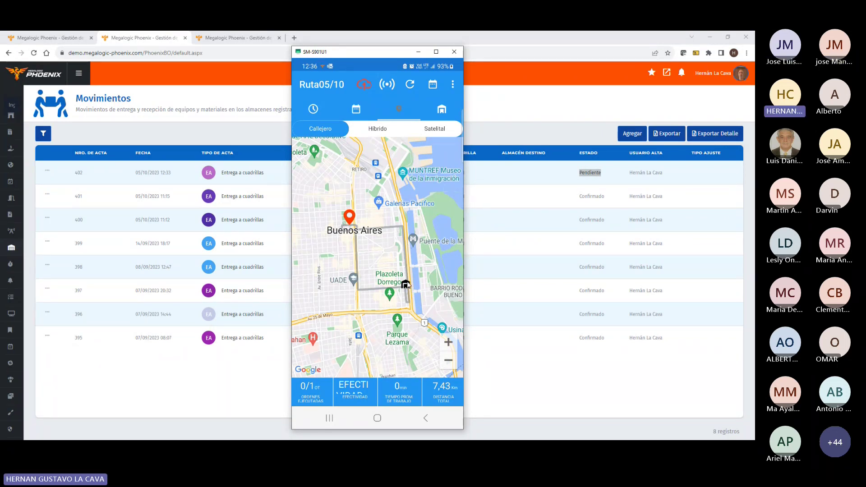
Step: Open the pending reception from Almacén CABA and review its Huawei router's serial number and its materials
left_click(441, 112)
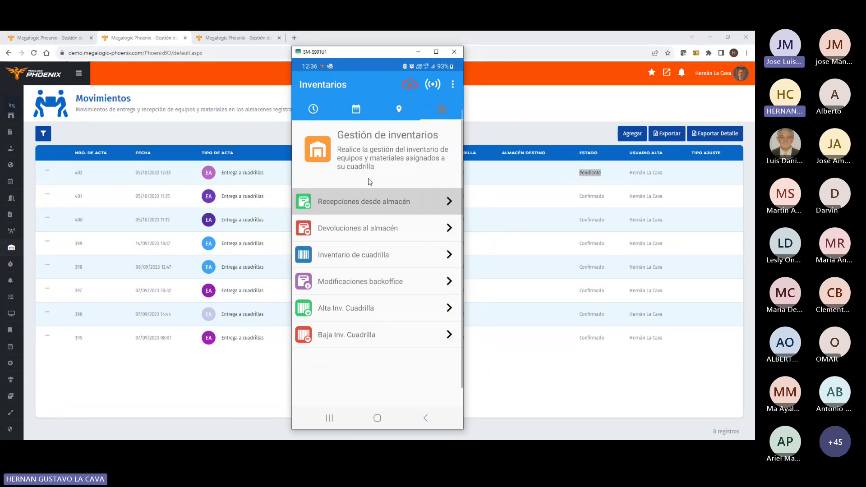
left_click(349, 206)
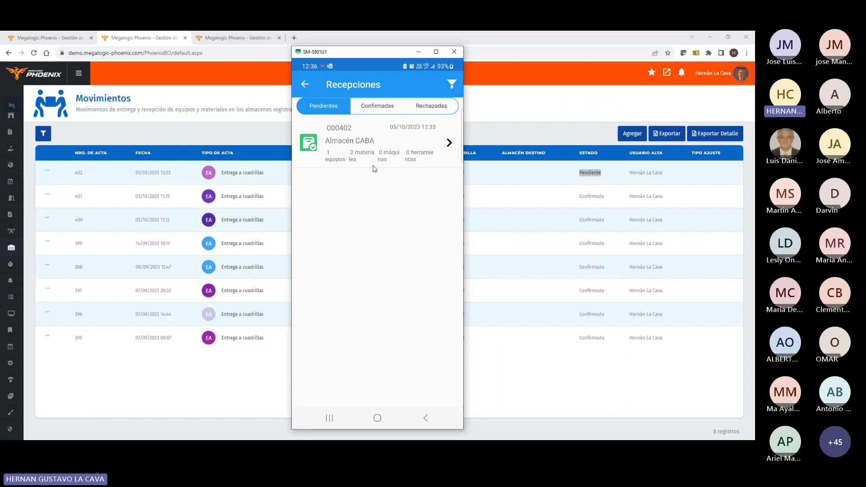
left_click(370, 142)
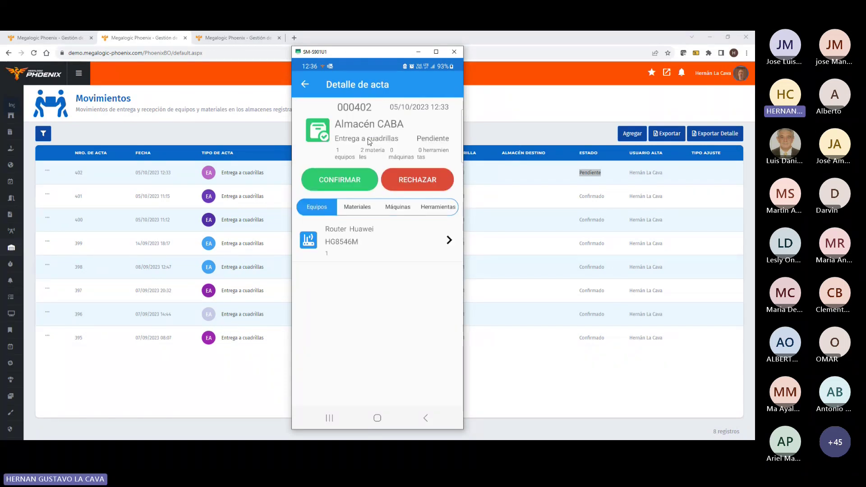
left_click(359, 248)
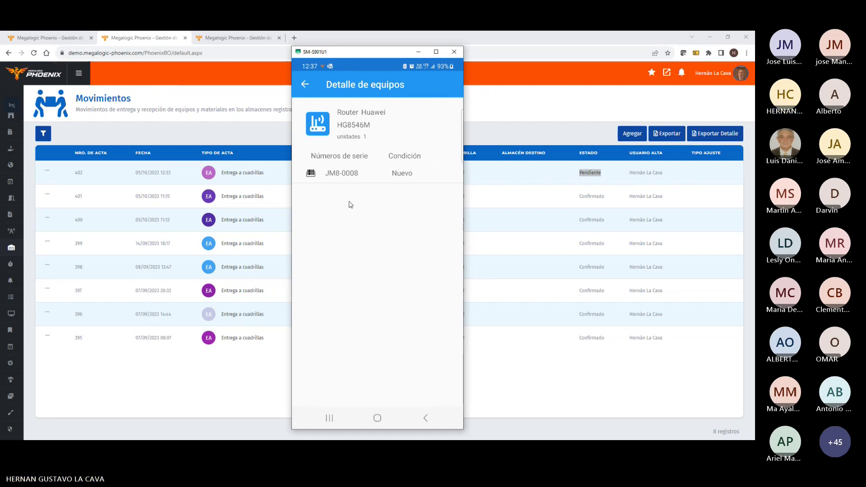
left_click(304, 84)
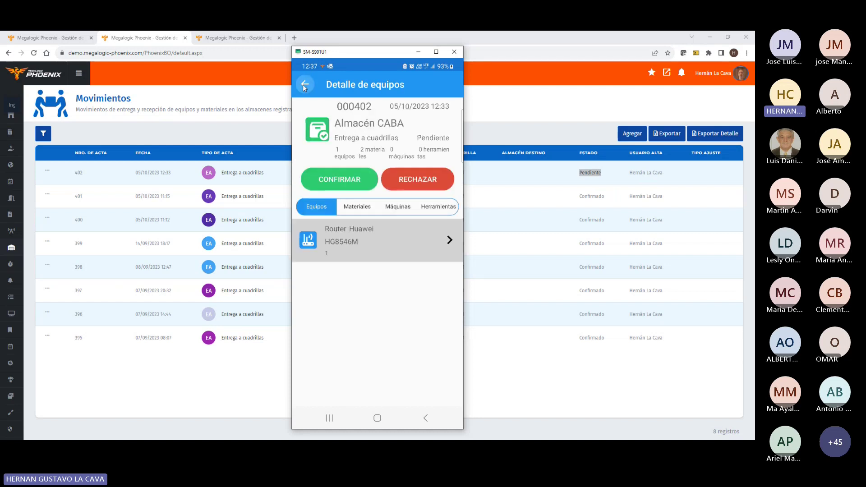
left_click(357, 210)
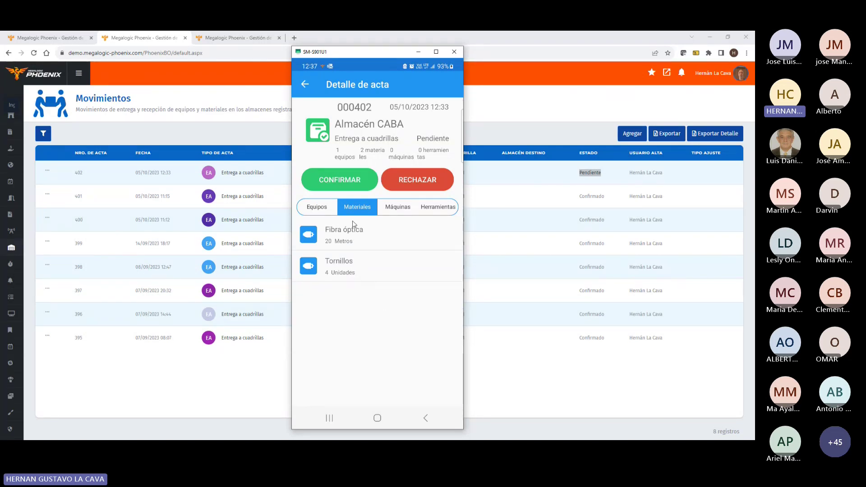
Step: Confirm the warehouse reception without observations and return to the inventory management list
left_click(340, 179)
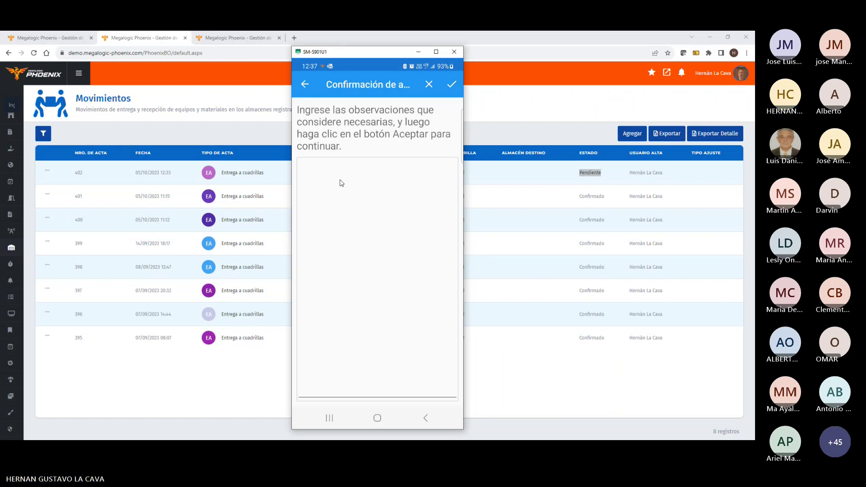
left_click(451, 84)
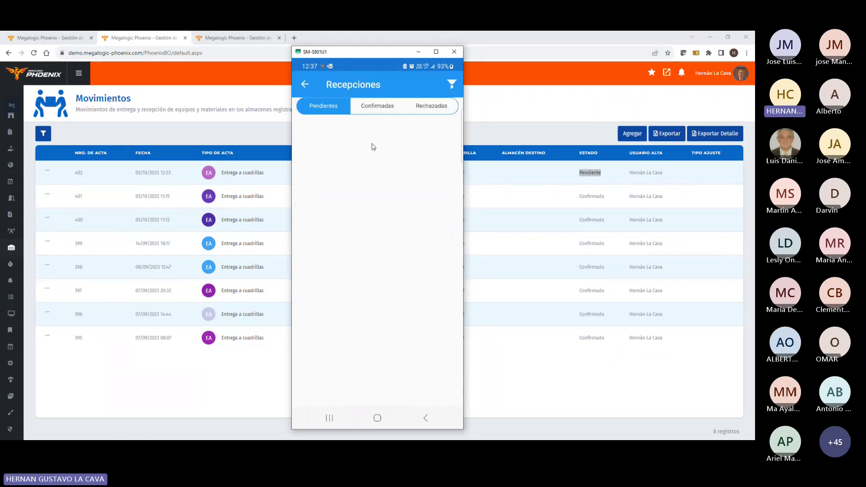
left_click(305, 84)
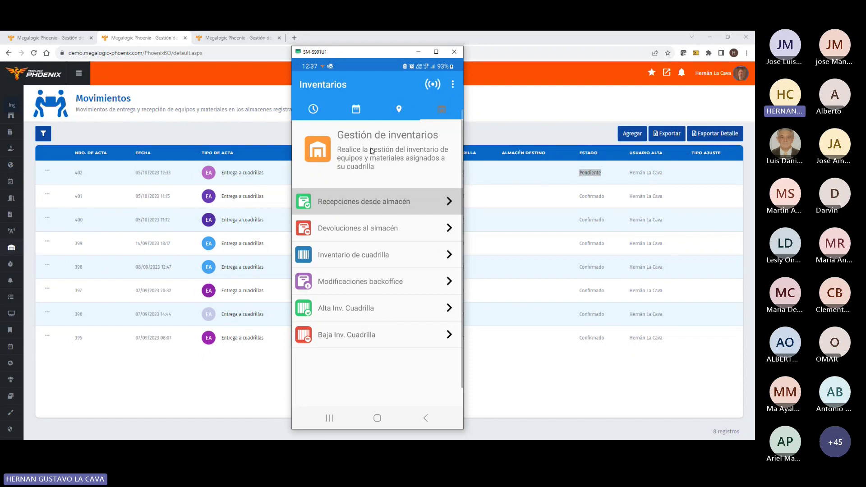
Step: Switch back to the browser and refresh the Movimientos list by filtering without criteria to check the delivery's status
left_click(506, 110)
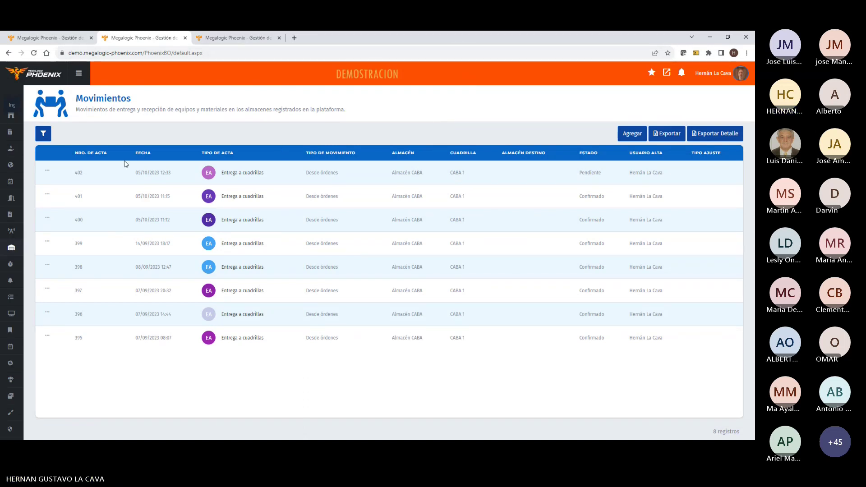
left_click(43, 134)
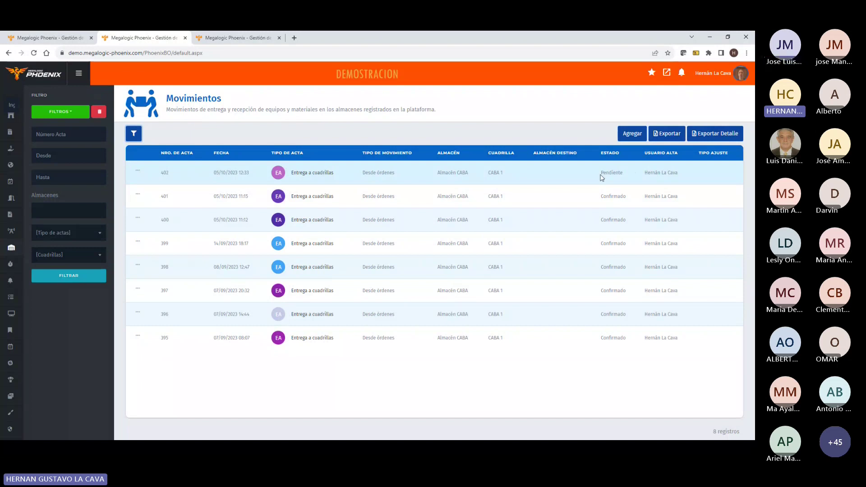
left_click(73, 274)
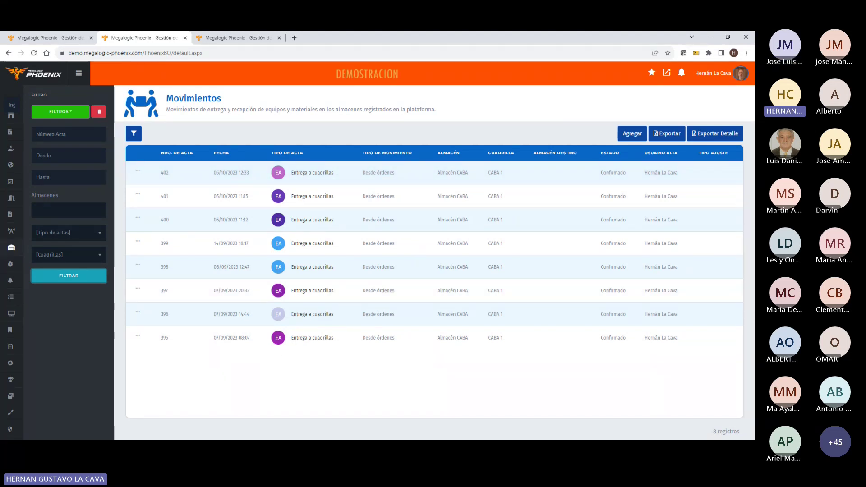
Step: Switch to the mirrored phone and open the 50 Megas fiber installation order from the 5 October calendar
key("alt+Tab")
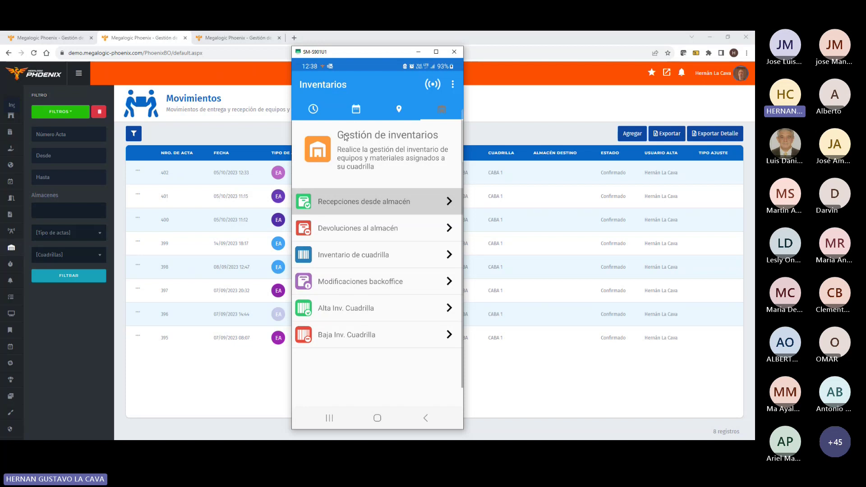
left_click(356, 113)
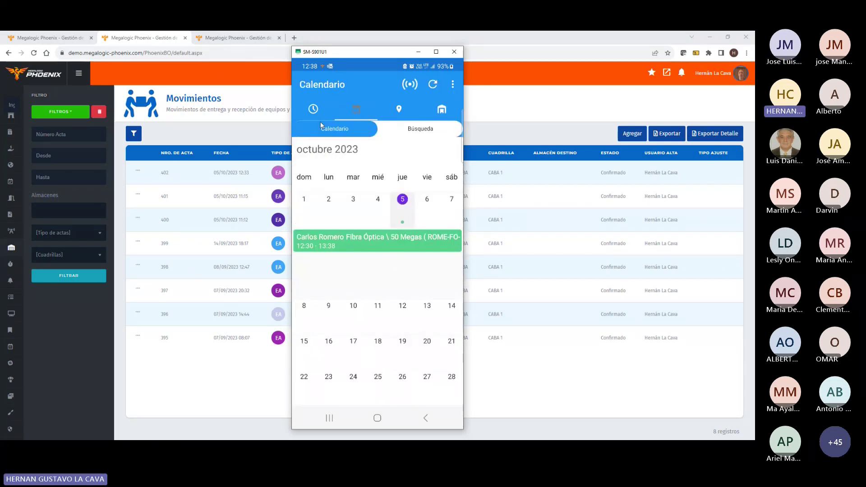
left_click(390, 241)
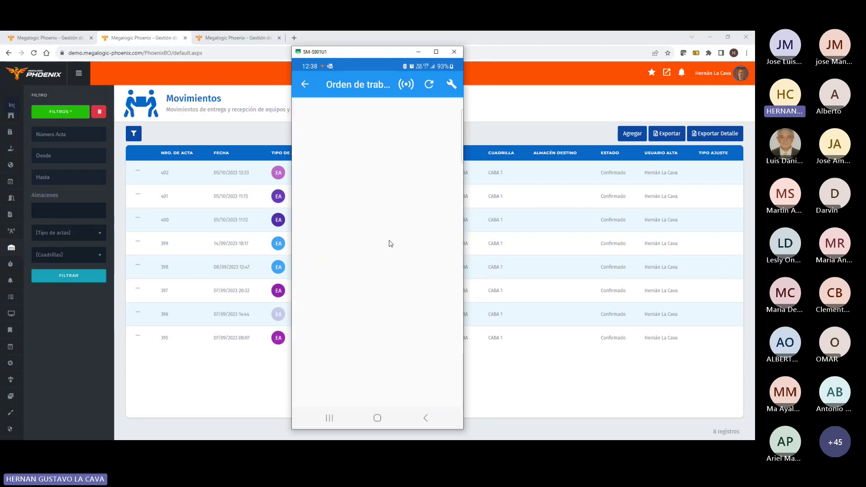
left_click(333, 237)
left_click(430, 263)
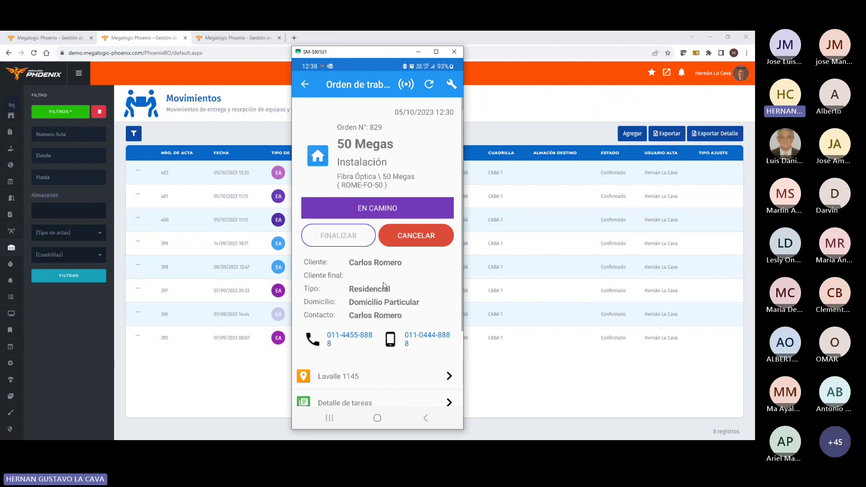
Step: Compare the work order's visit tasks in the browser with the order details and sections on the mirrored phone
left_click(54, 41)
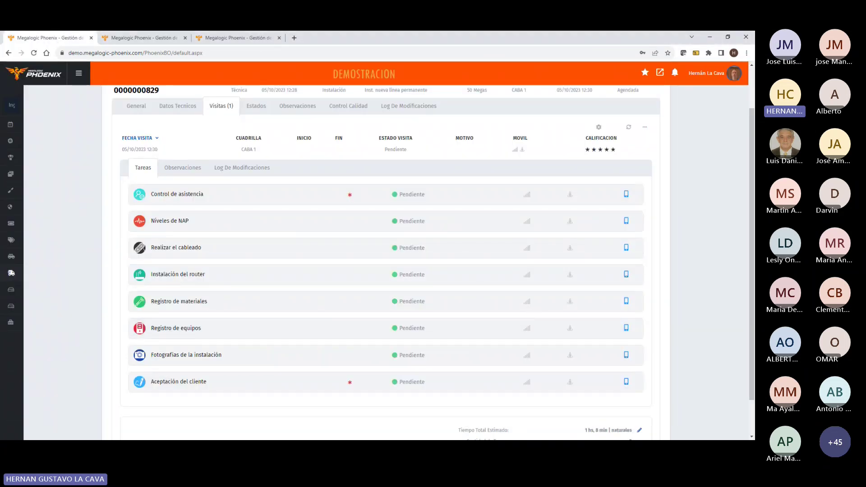
key("alt+Tab")
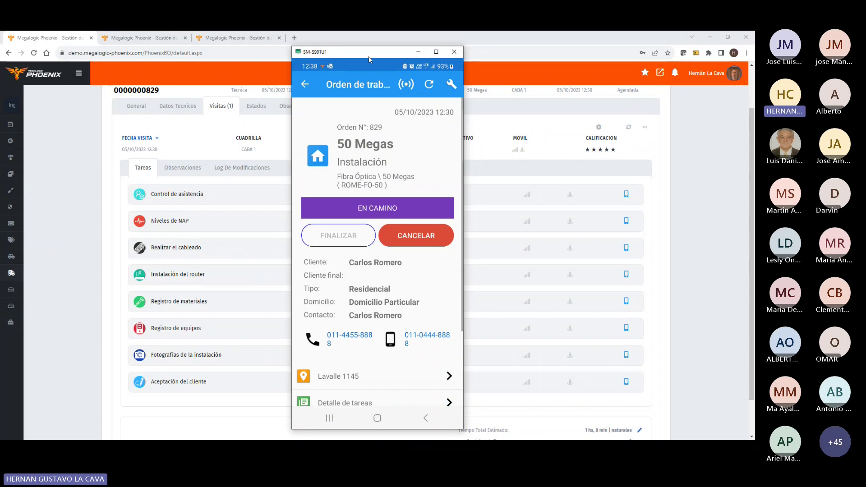
left_click_drag(370, 56, 364, 51)
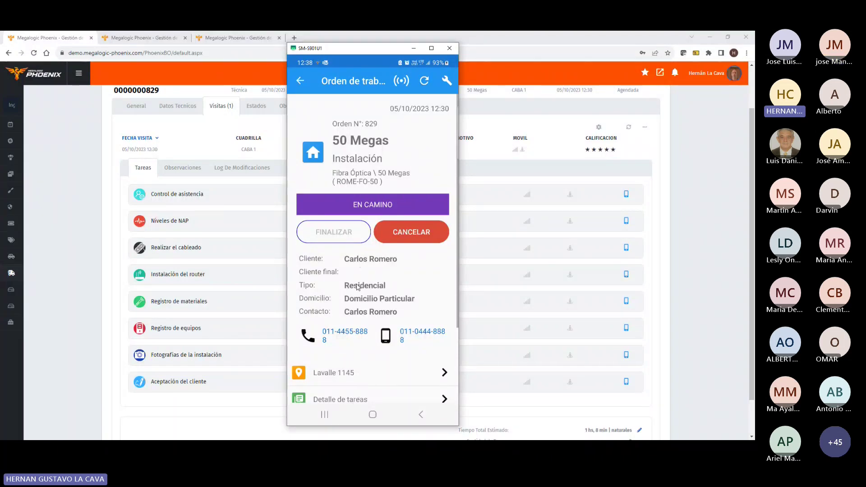
left_click_drag(350, 243, 336, 205)
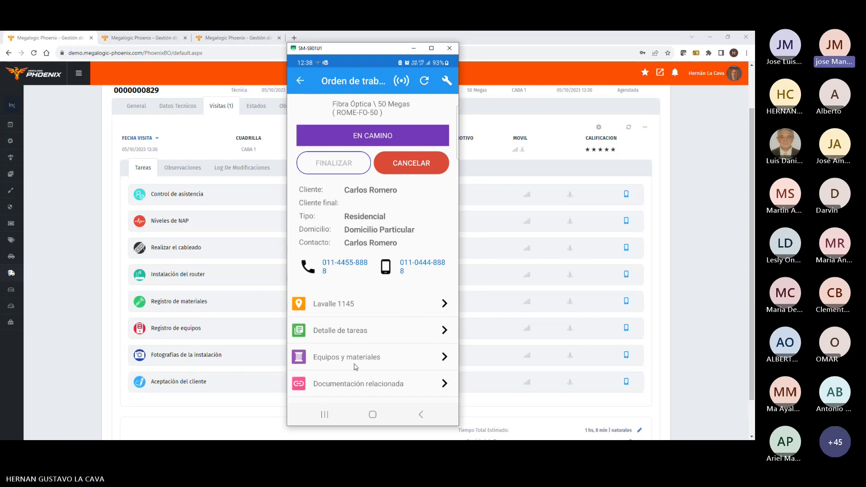
Step: Start the Control de asistencia task from the work order's task details, accepting the start outside the permitted perimeter
left_click(345, 335)
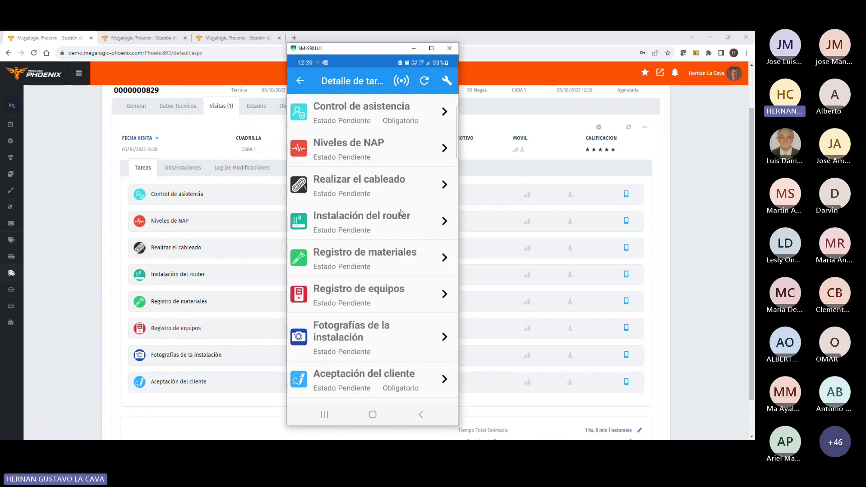
left_click(375, 120)
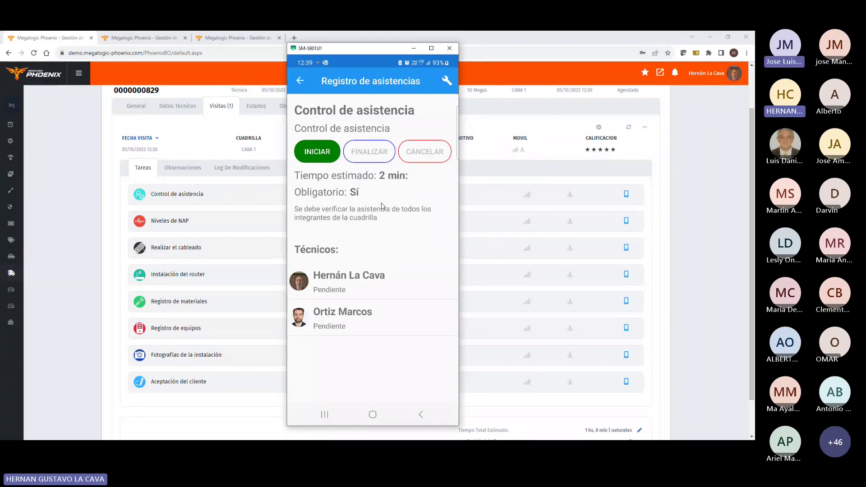
left_click(316, 159)
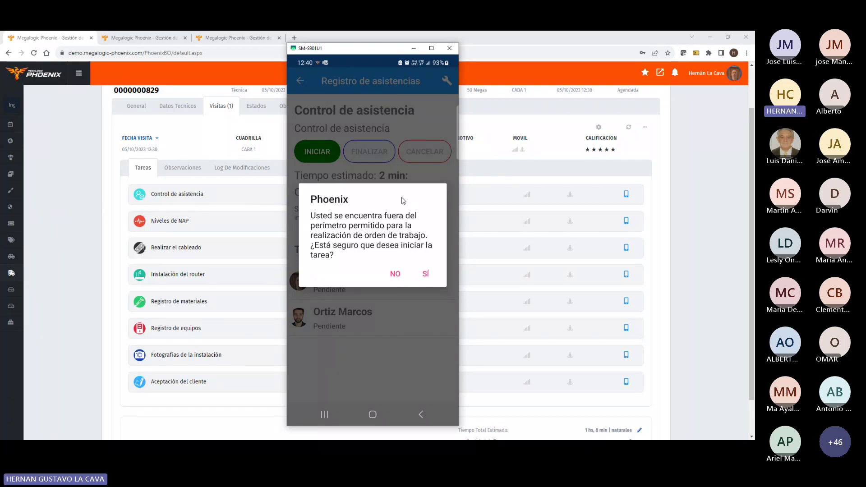
left_click(425, 274)
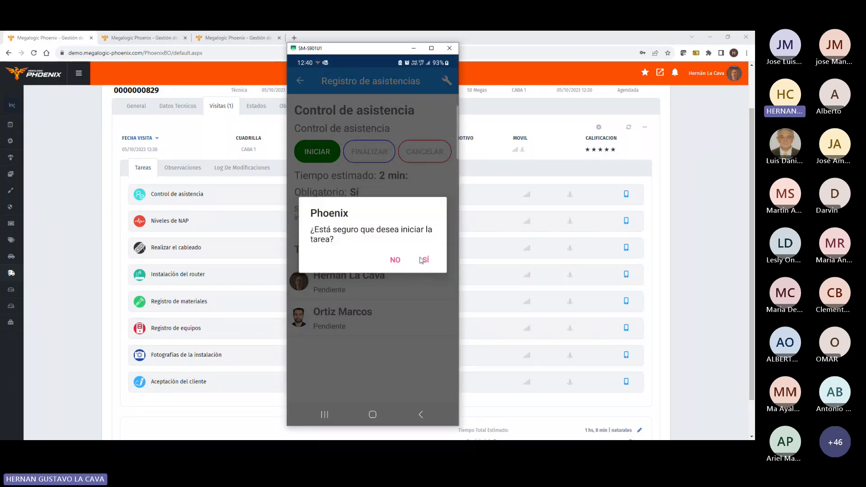
left_click(426, 259)
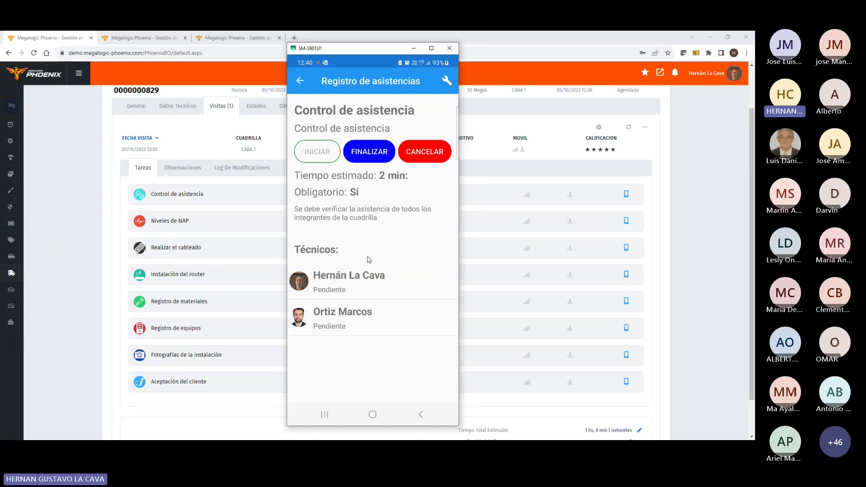
Step: Mark the first technician as Presente and the second technician as Ausente in the attendance list
left_click(368, 283)
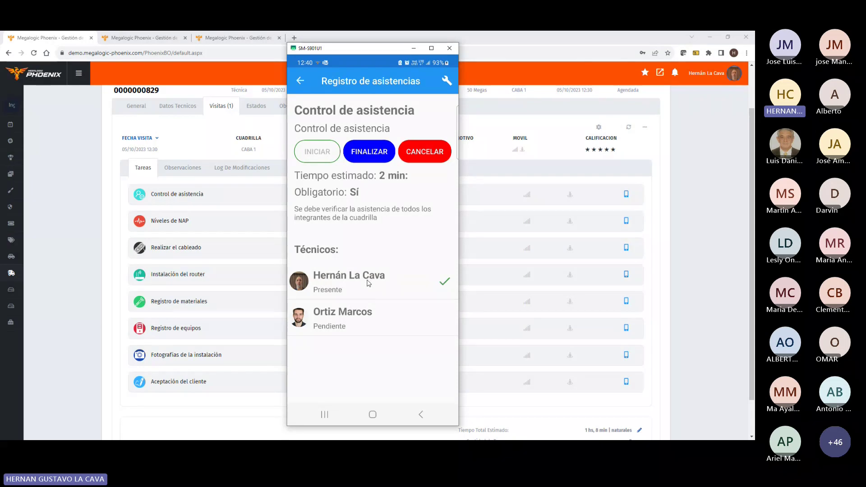
left_click(370, 321)
left_click(370, 321)
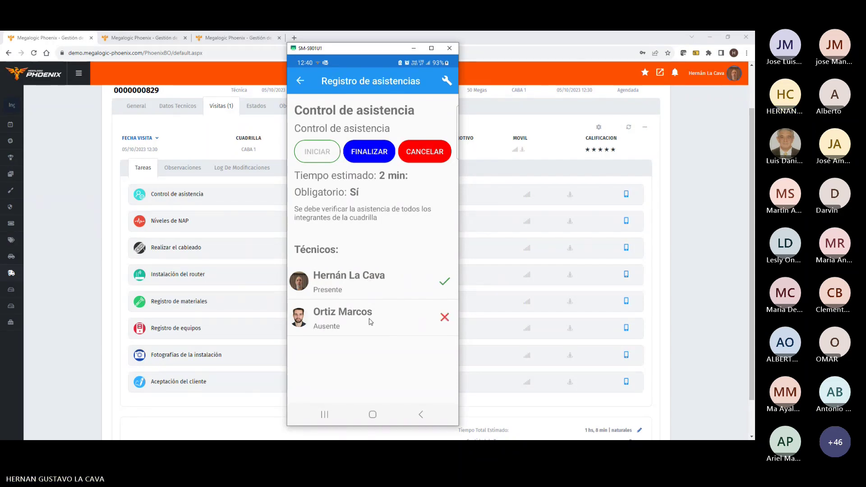
Step: Finish the Control de asistencia task with an observation that the absent technician reported sick
left_click(366, 155)
left_click(351, 194)
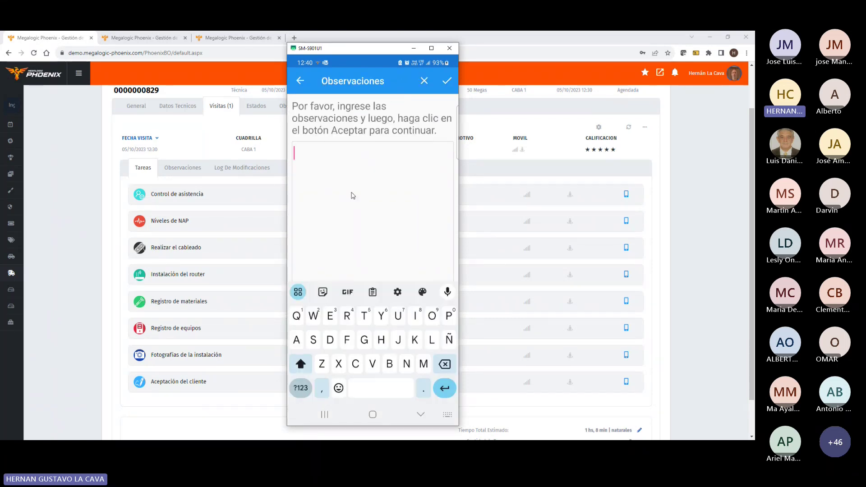
type("Marco se repor")
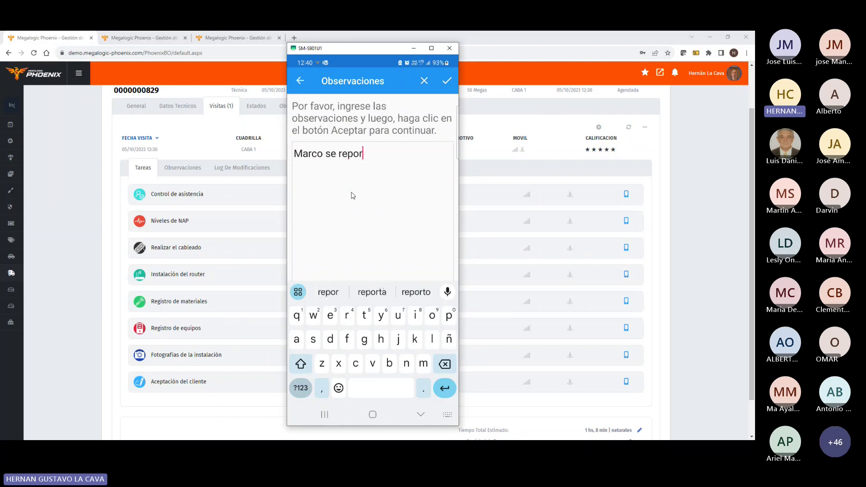
type("to enfe")
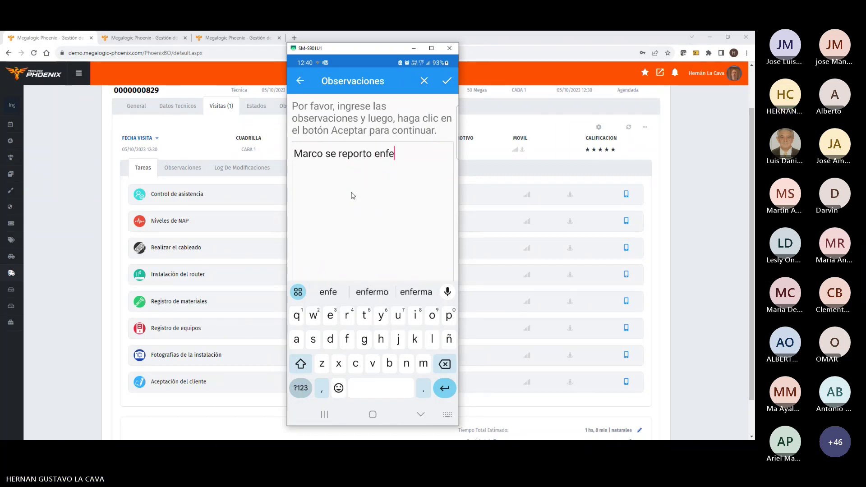
type("rmo")
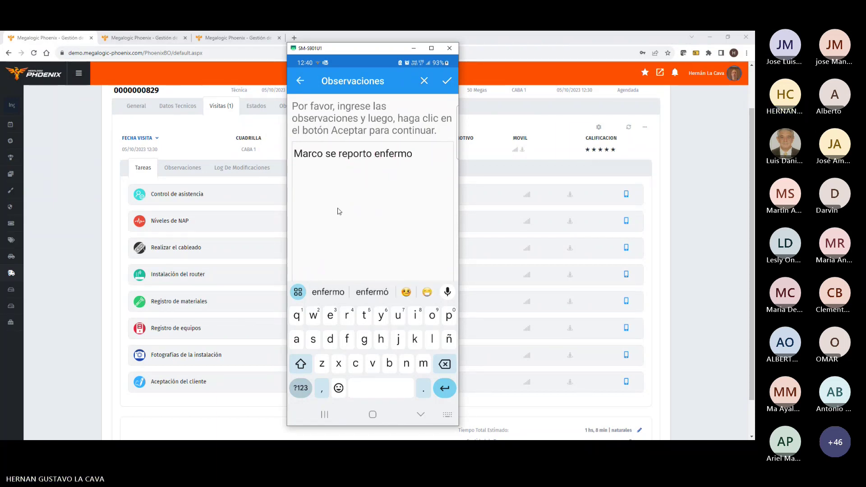
left_click(446, 82)
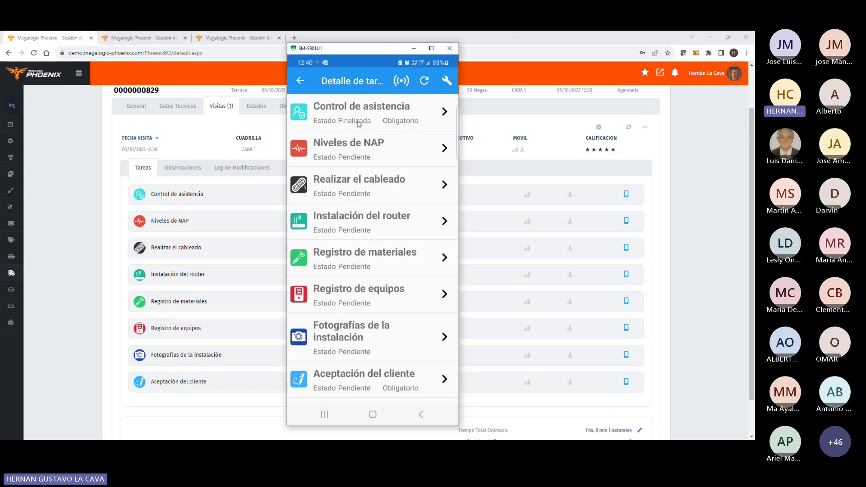
Step: Start the Niveles de NAP task and add a camera photo titled F1 to its photographic record
left_click(352, 164)
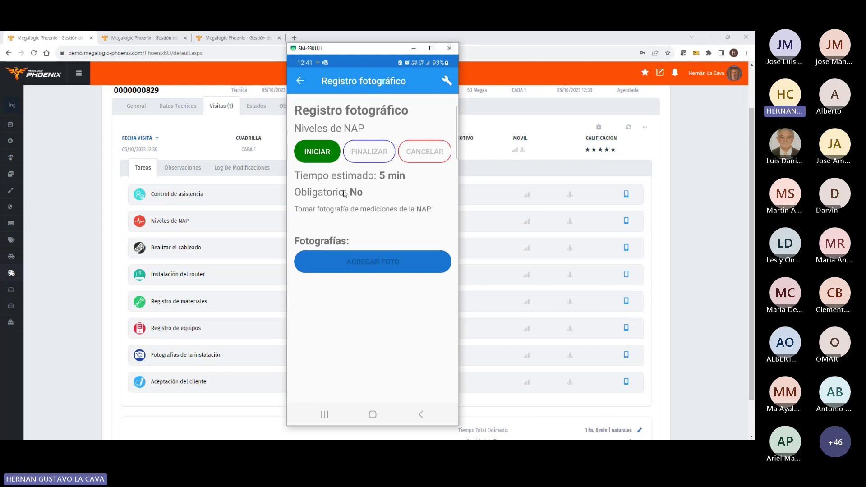
left_click(319, 158)
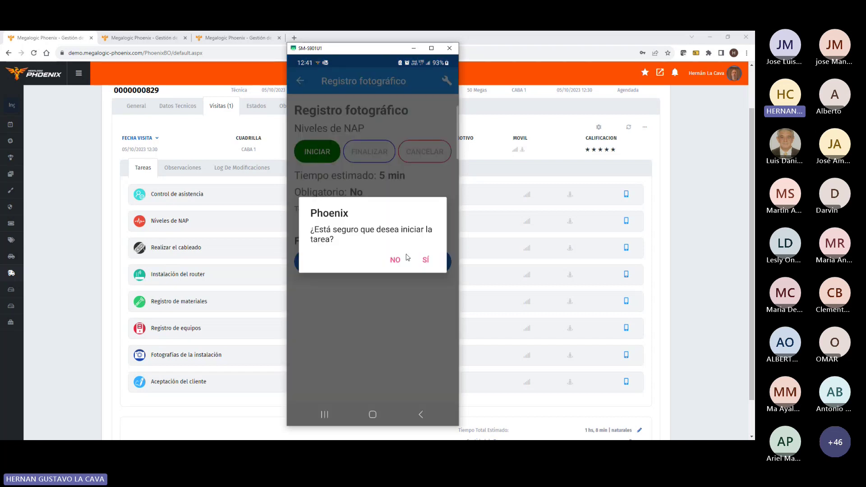
left_click(426, 259)
left_click(383, 263)
left_click(334, 183)
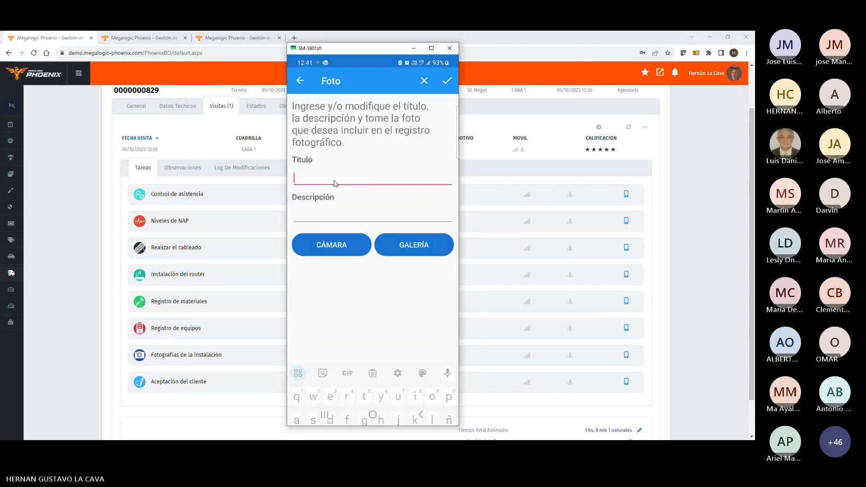
type("F1")
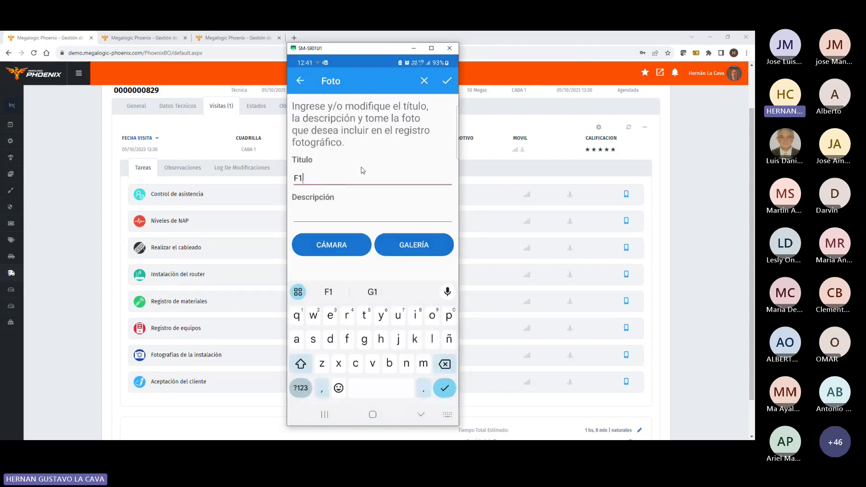
right_click(343, 232)
left_click(339, 248)
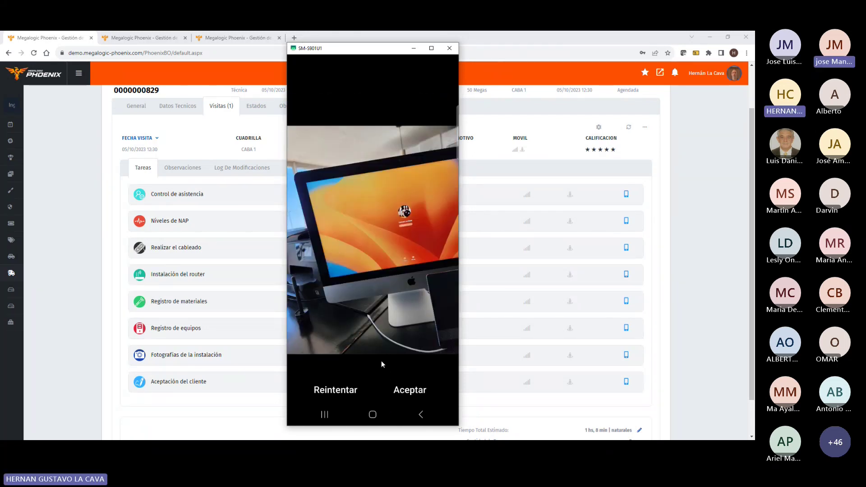
left_click(409, 391)
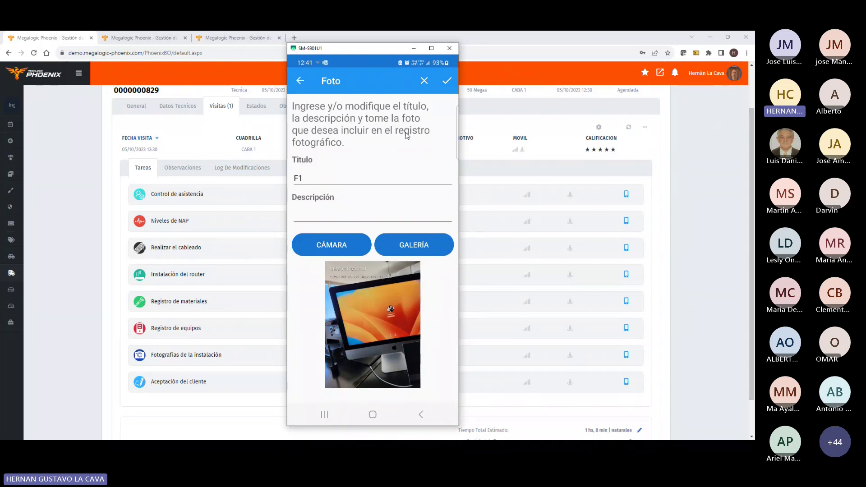
left_click(446, 82)
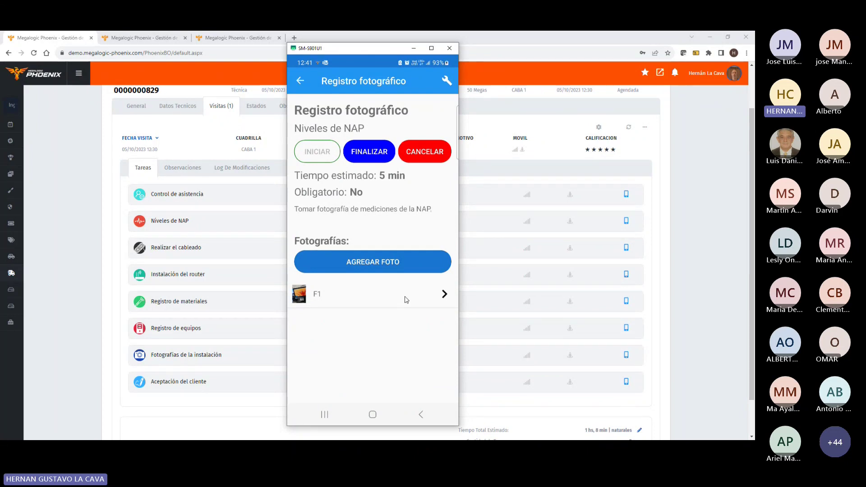
Step: Reveal the delete option on photo F1 without using it, and finish the Niveles de NAP task without observations
mouse_move(406, 300)
left_mouse_down()
mouse_move(326, 296)
mouse_move(397, 296)
left_mouse_up()
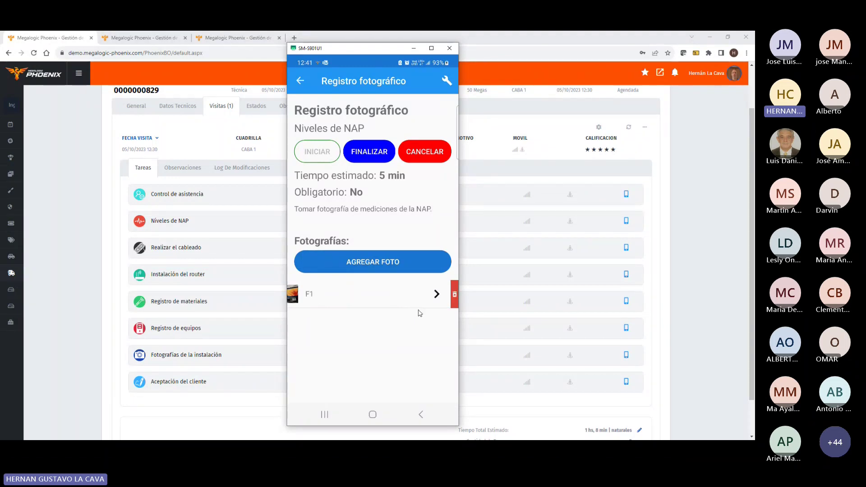
left_click(374, 154)
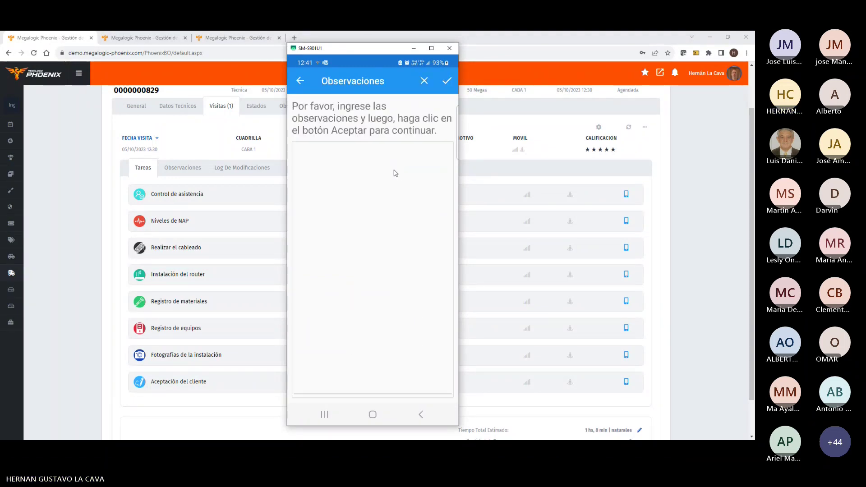
left_click(447, 79)
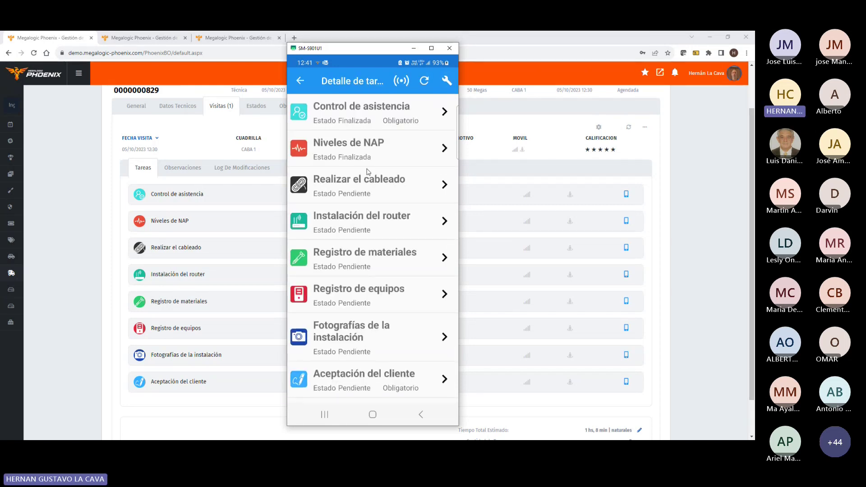
Step: Start the Realizar el cableado task and finish it without observations
left_click(377, 195)
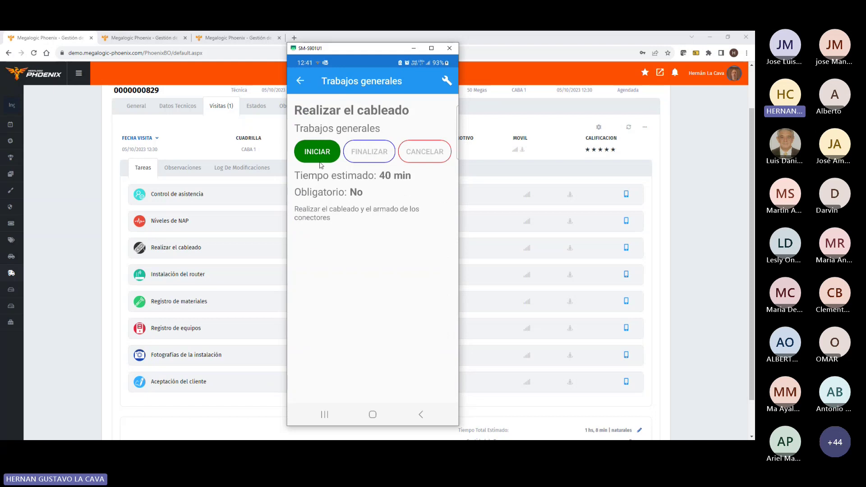
left_click(319, 161)
left_click(426, 258)
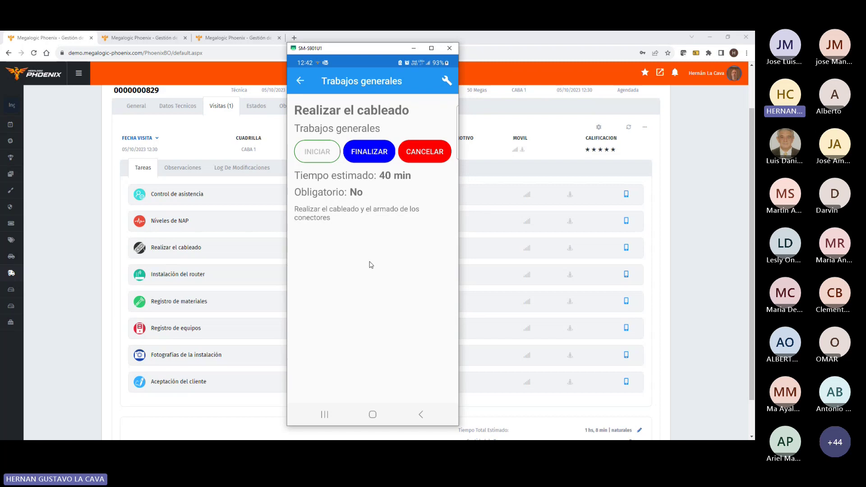
left_click(378, 159)
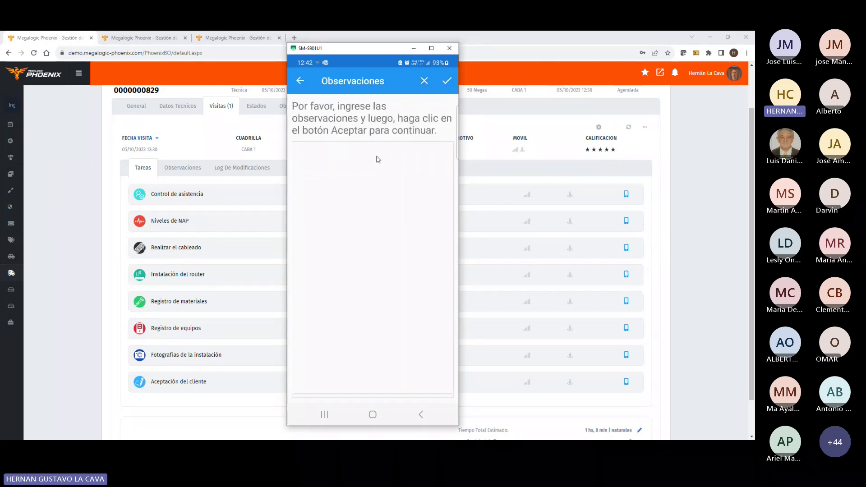
left_click(444, 80)
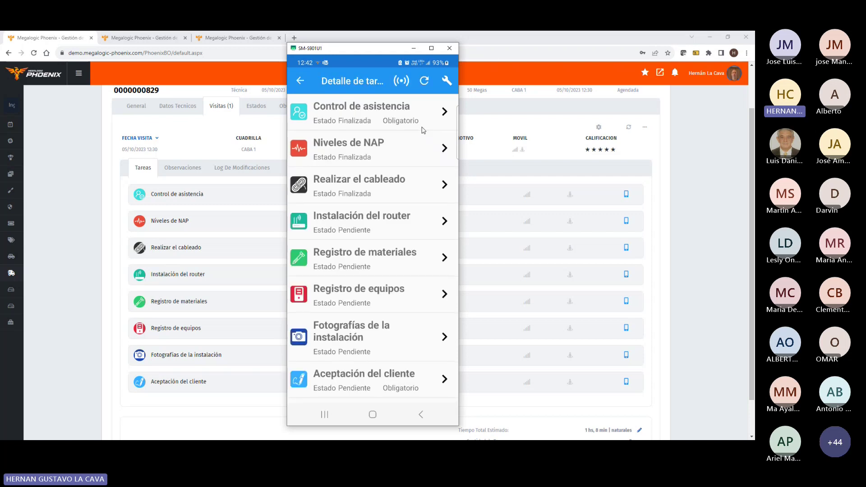
Step: Start the Instalación del router task and finish it without observations
left_click(373, 227)
left_click(321, 156)
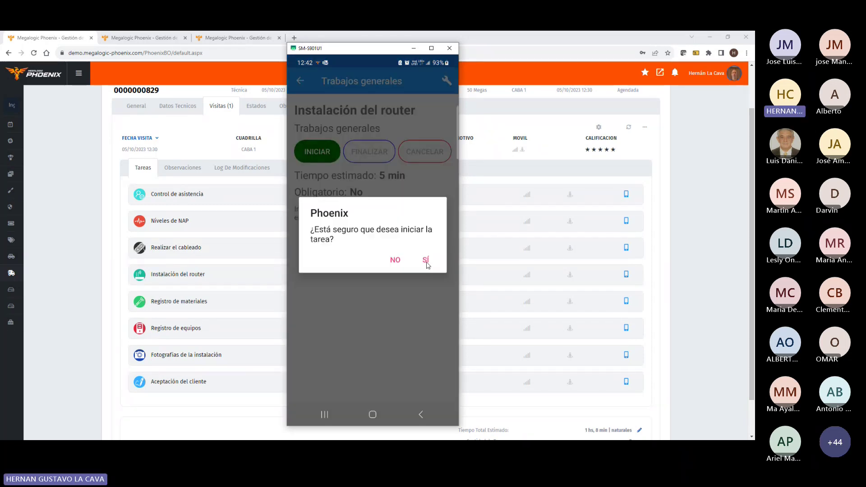
left_click(425, 261)
left_click(376, 155)
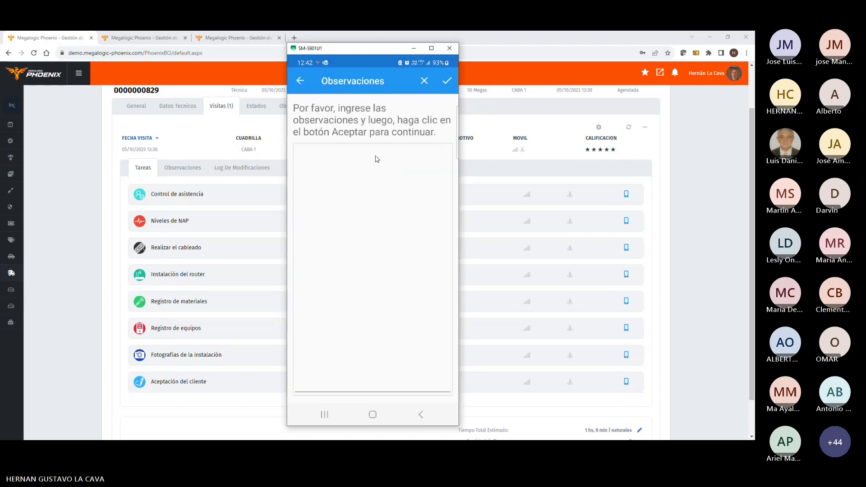
left_click(447, 81)
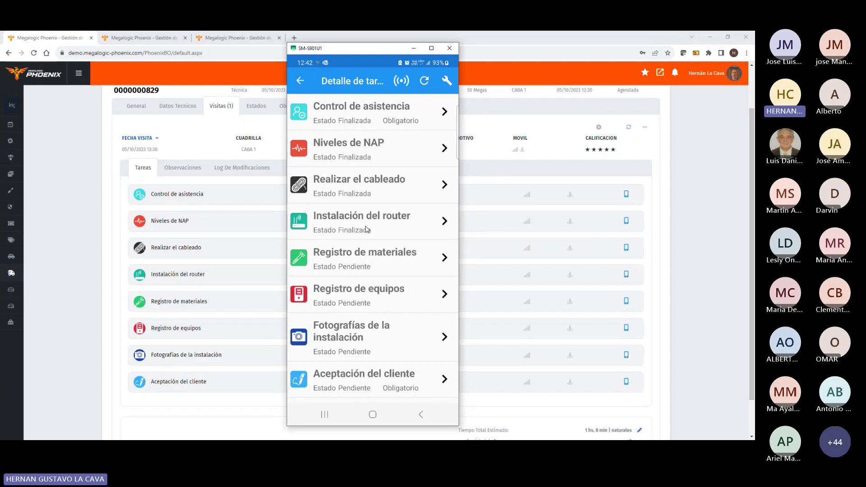
Step: Start the Registro de materiales task and enter 18 metros of Fibra óptica and 500 unidades of Tornillos
left_click(355, 264)
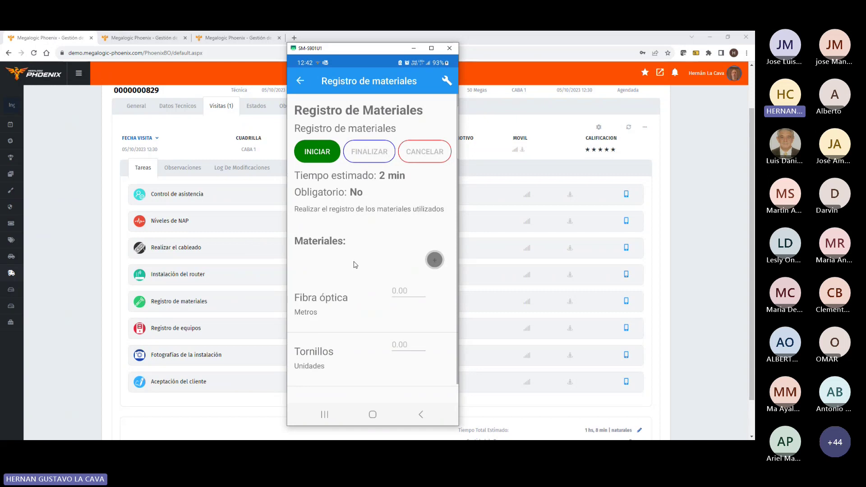
left_click(317, 153)
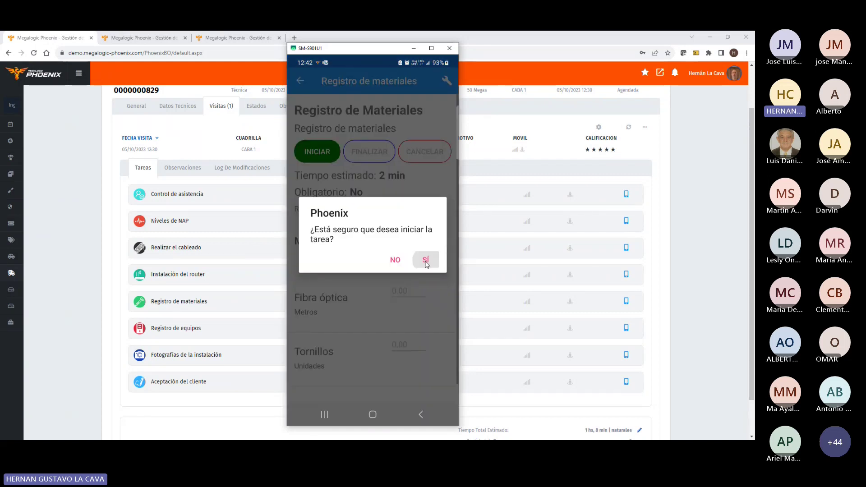
left_click(426, 262)
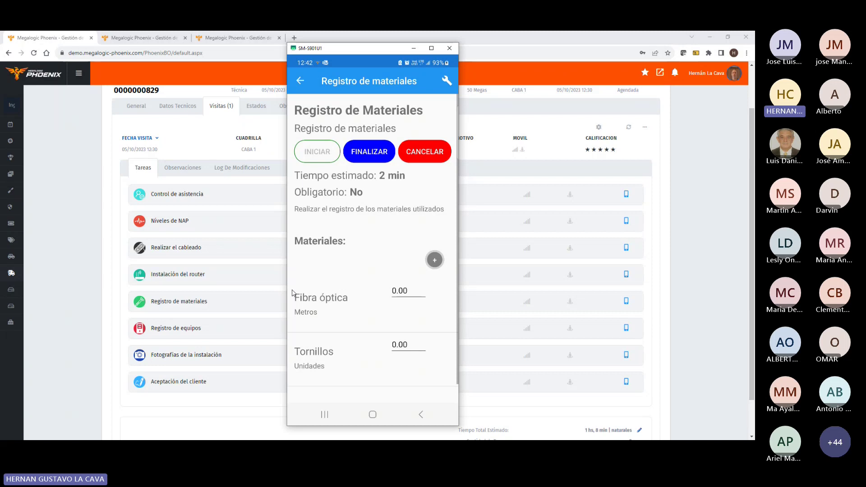
left_click(413, 296)
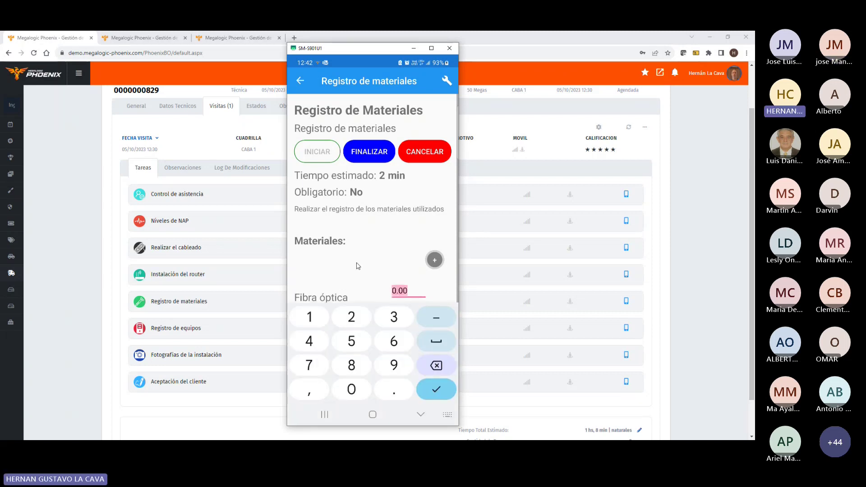
type("18")
key("Return")
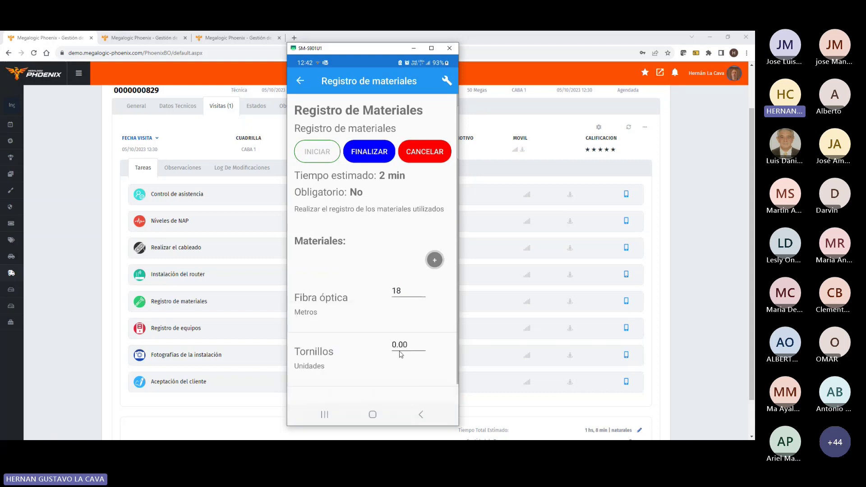
left_click(402, 351)
type("5000")
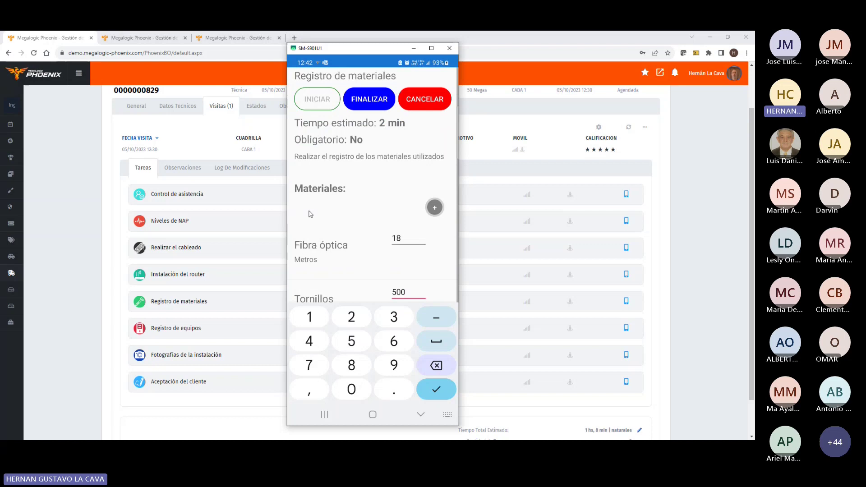
Step: Try to finish the Registro de materiales task with 500 unidades of Tornillos
key("Return")
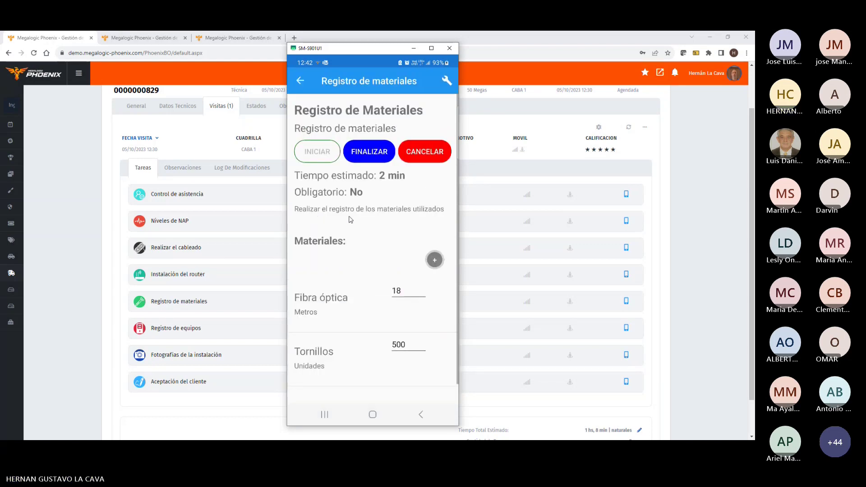
left_click(369, 158)
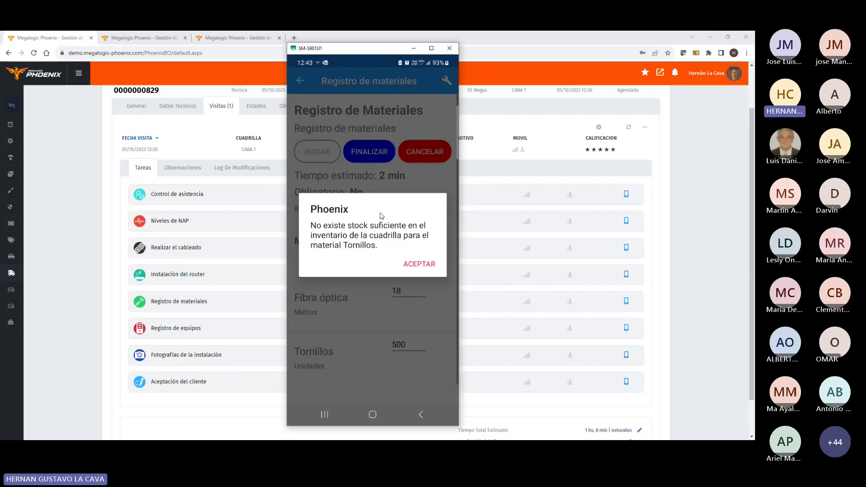
left_click(420, 265)
Step: Set Tornillos to 5 unidades and finish the Registro de materiales task without observations
left_click(405, 350)
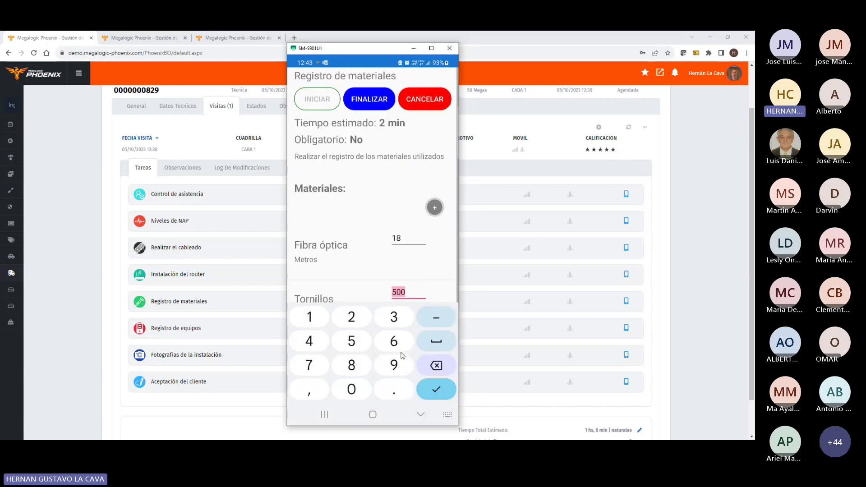
type("5")
left_click(353, 185)
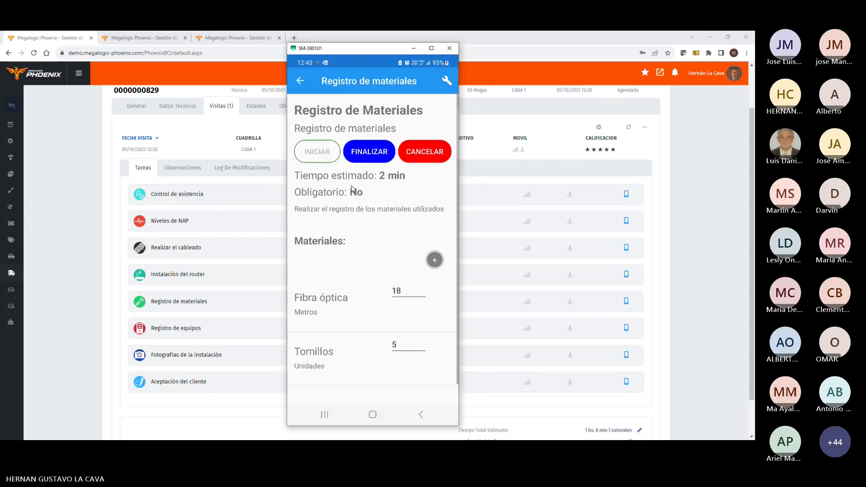
left_click(372, 158)
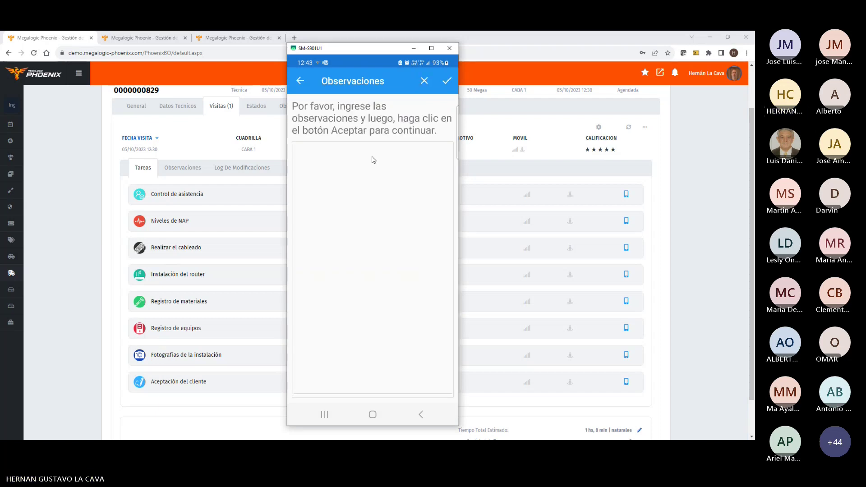
left_click(447, 81)
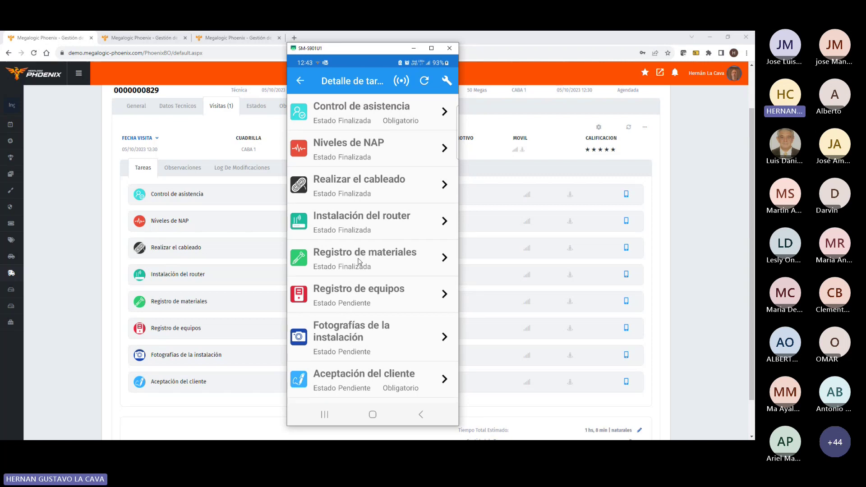
Step: Open the Registro de equipos task and start it
left_click(355, 307)
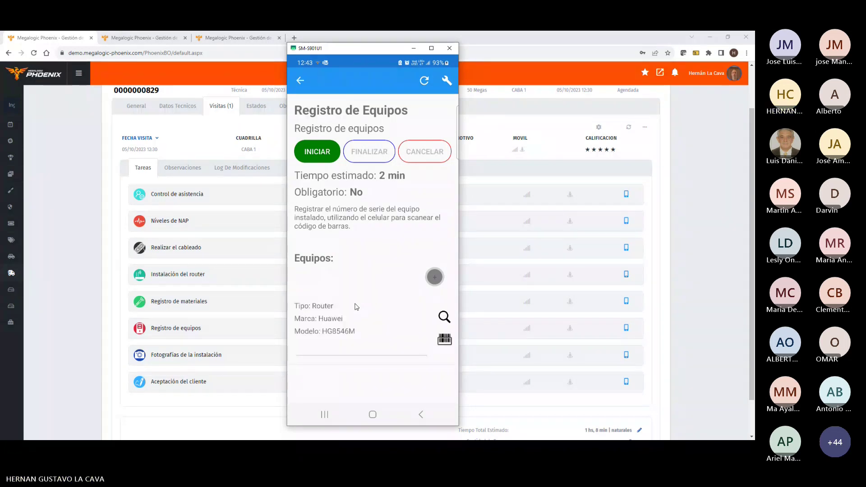
left_click(317, 152)
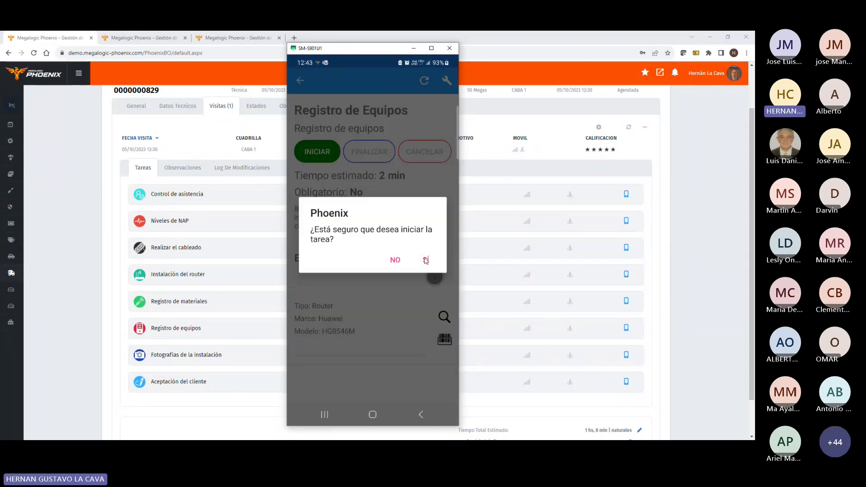
left_click(425, 259)
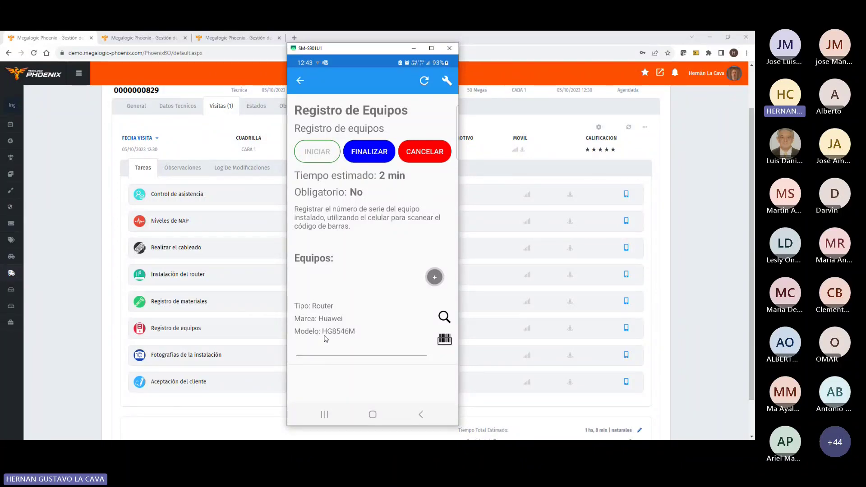
Step: Scan a barcode as the Huawei HG8546M router's serial number and try to finish the Registro de equipos task
left_click(363, 355)
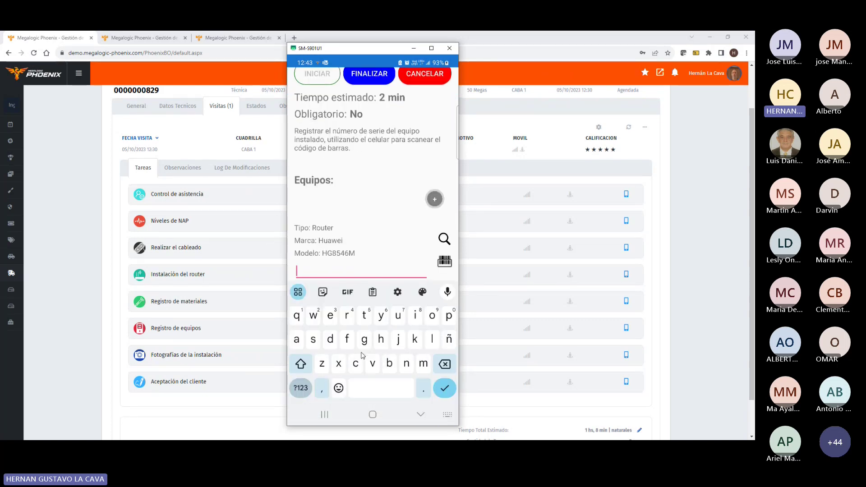
left_click(444, 262)
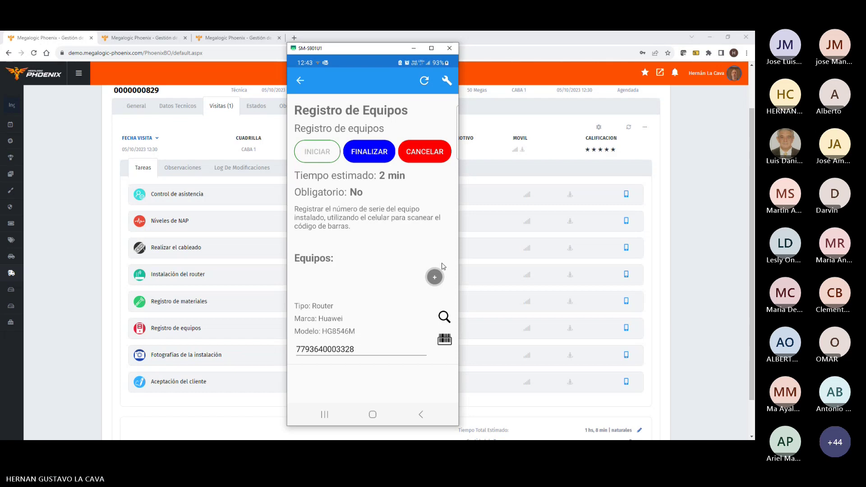
left_click(384, 153)
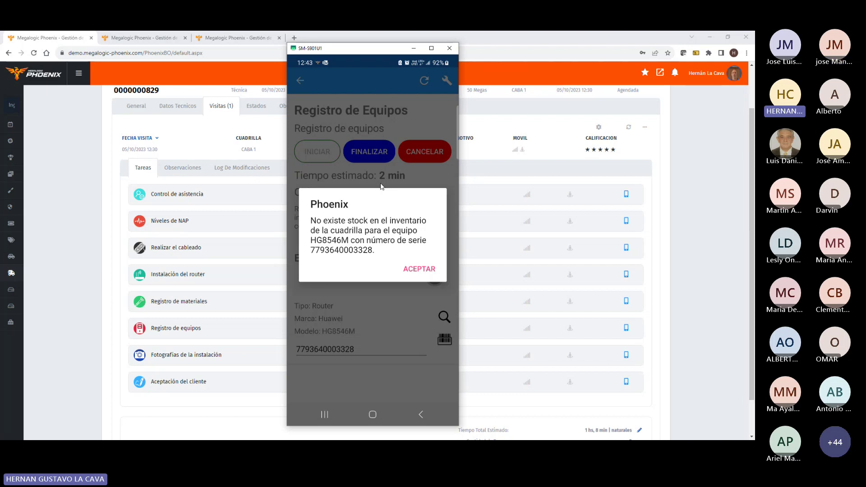
left_click(413, 270)
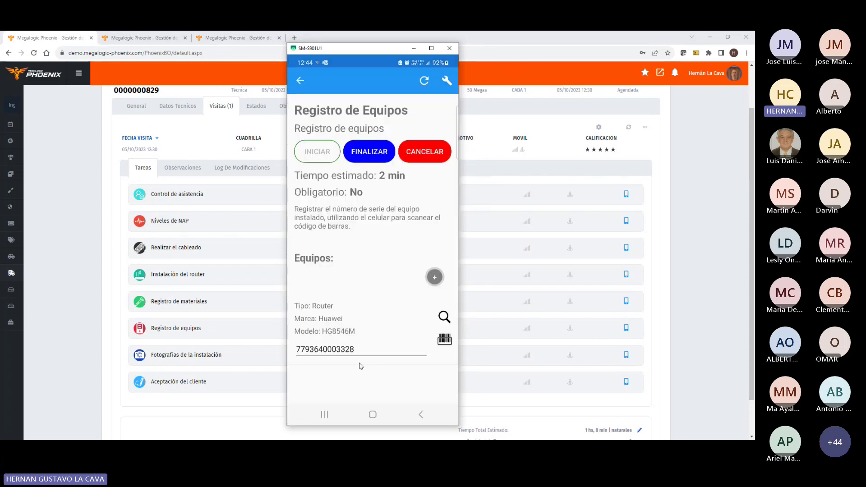
Step: Choose serial number JM8-0008 from the crew's HG8546M stock and finish the Registro de equipos task without observations
left_click(446, 320)
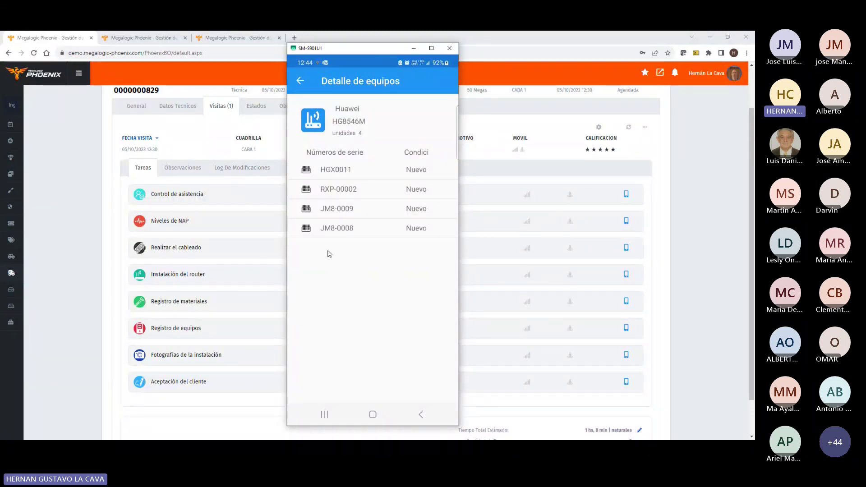
left_click(350, 231)
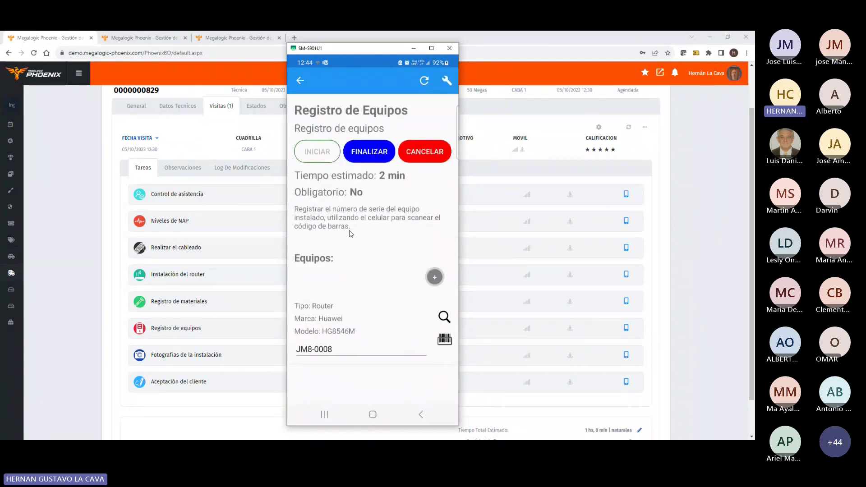
left_click(368, 154)
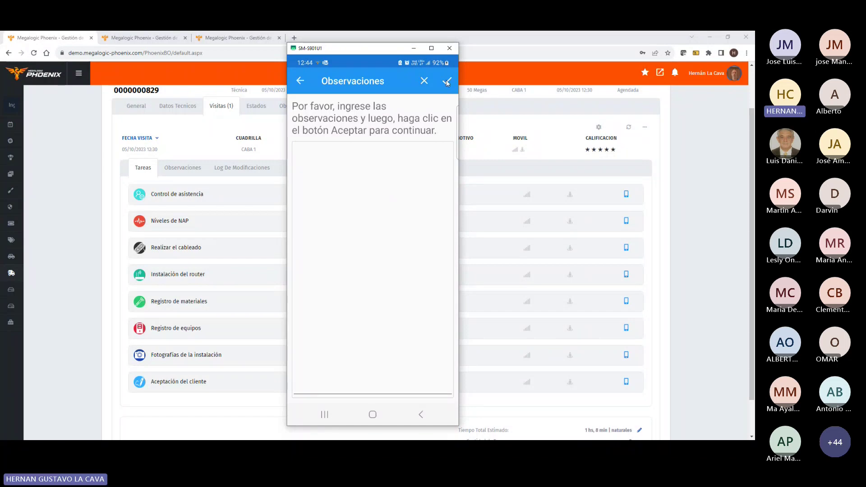
left_click(447, 81)
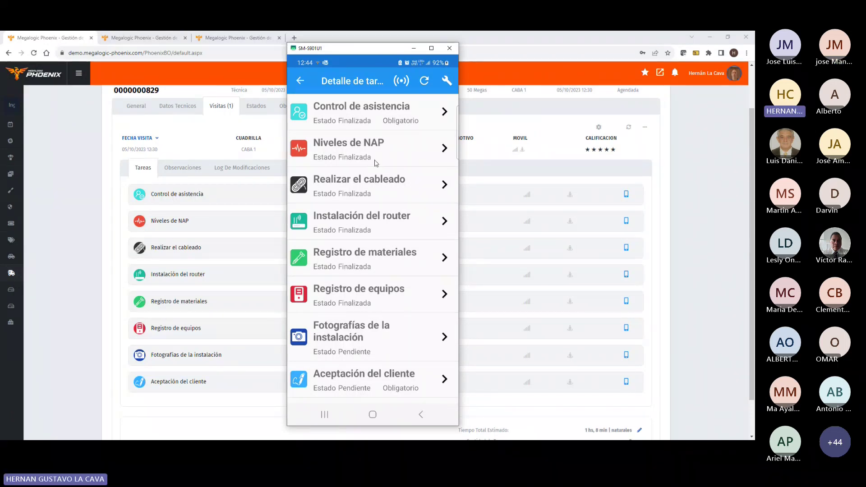
Step: Switch to the Phoenix back office in the browser and refresh the work order's visit
mouse_move(357, 52)
left_mouse_down()
mouse_move(369, 54)
mouse_move(361, 56)
left_mouse_up()
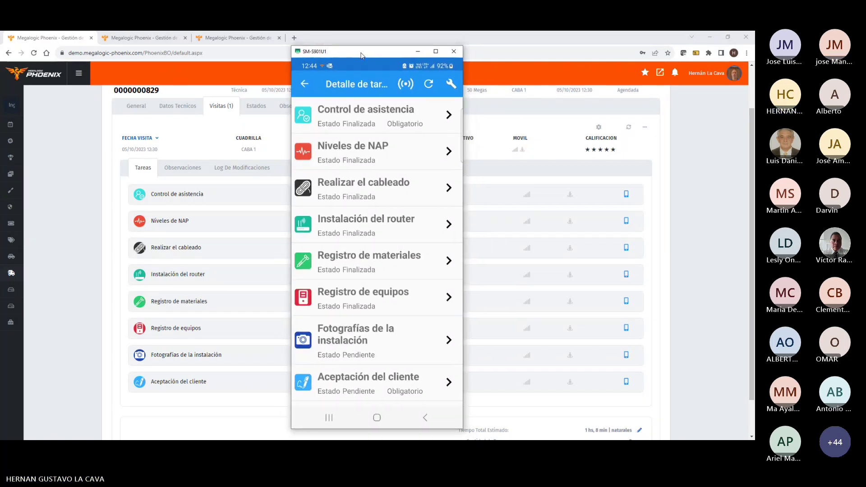
left_click(63, 48)
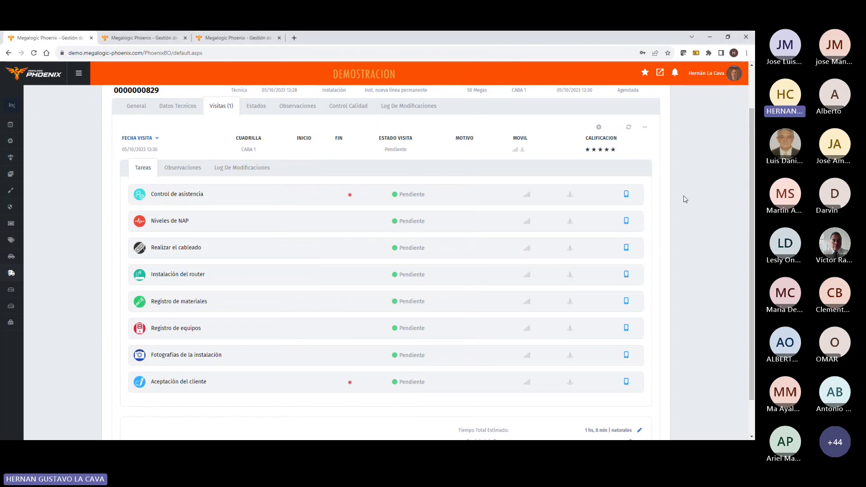
scroll(683, 198, "up", 1)
left_click(629, 167)
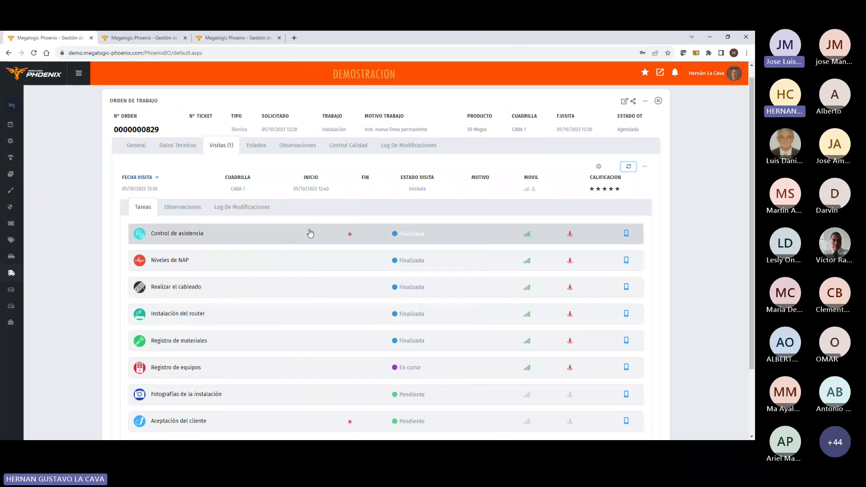
Step: Examine the attendance details and observations of the Control de asistencia task, and collapse it
scroll(278, 240, "down", 1)
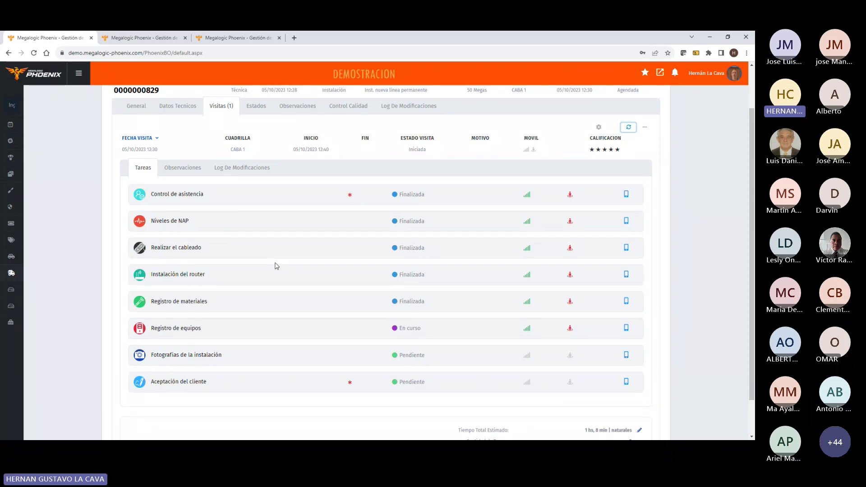
left_click(267, 201)
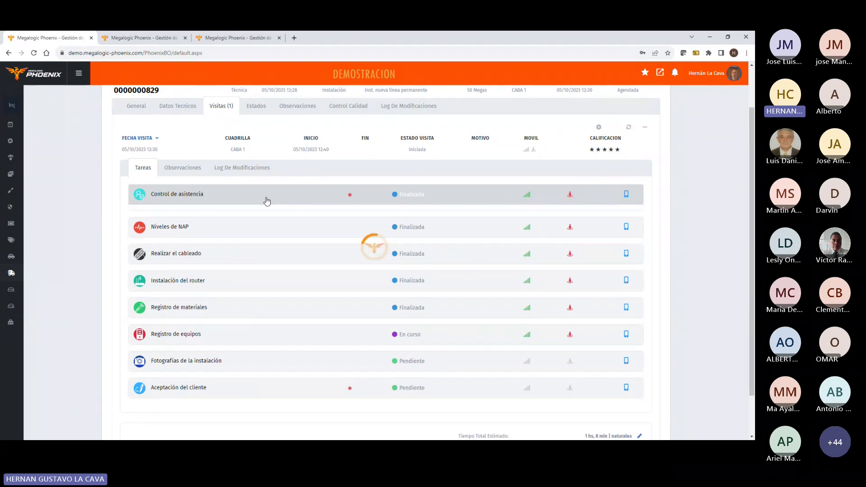
scroll(262, 202, "down", 2)
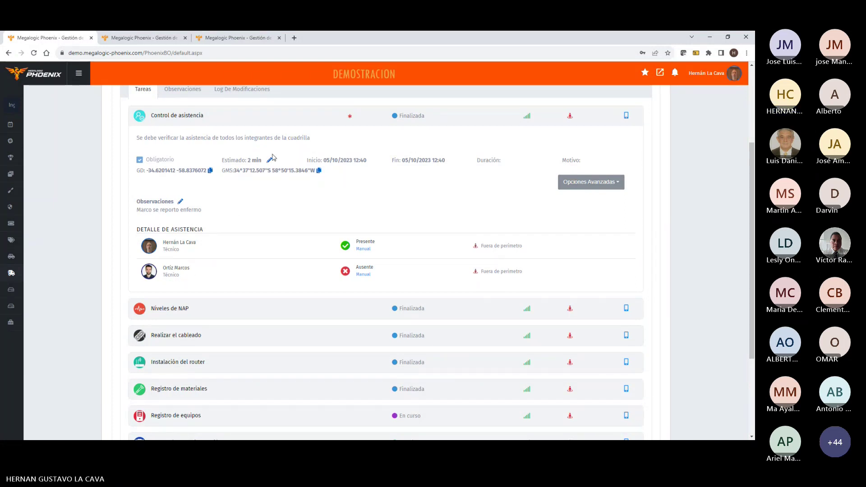
left_click(278, 118)
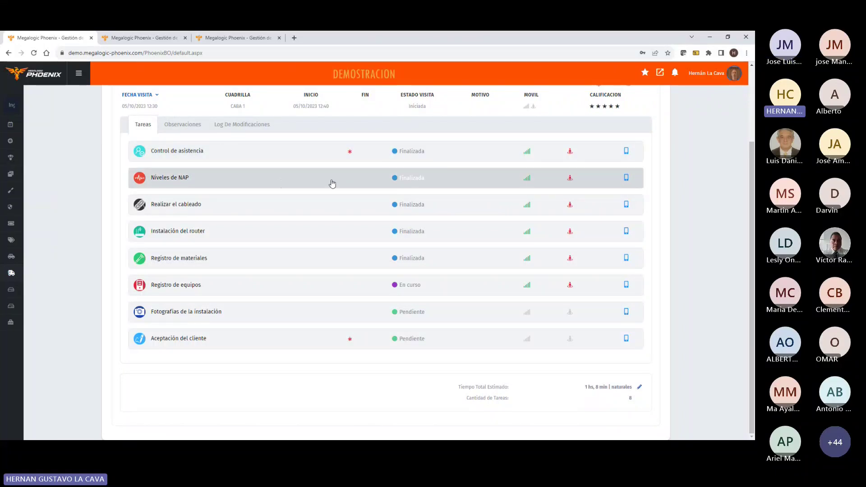
Step: Expand the Niveles de NAP task, view photo F1 at full size, and close it
left_click(280, 183)
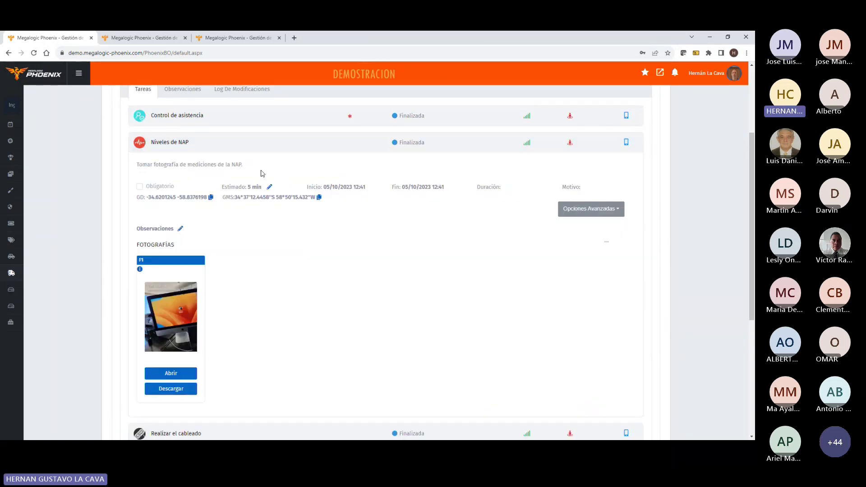
scroll(236, 243, "down", 1)
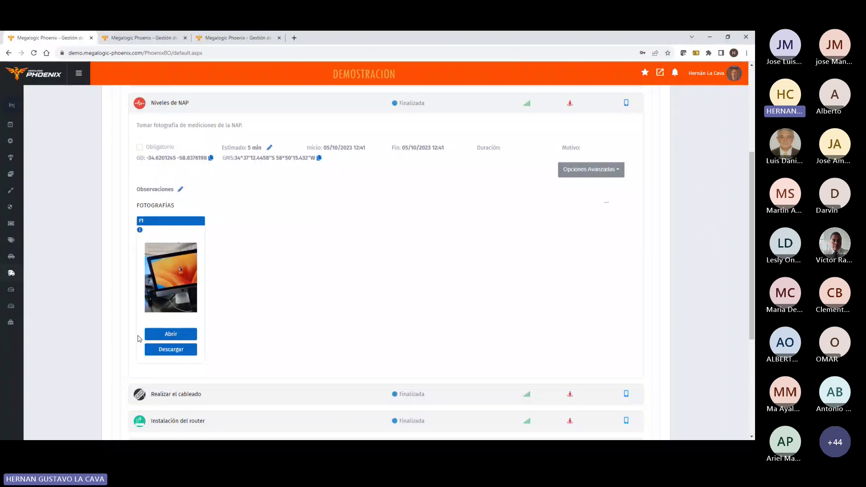
left_click(170, 334)
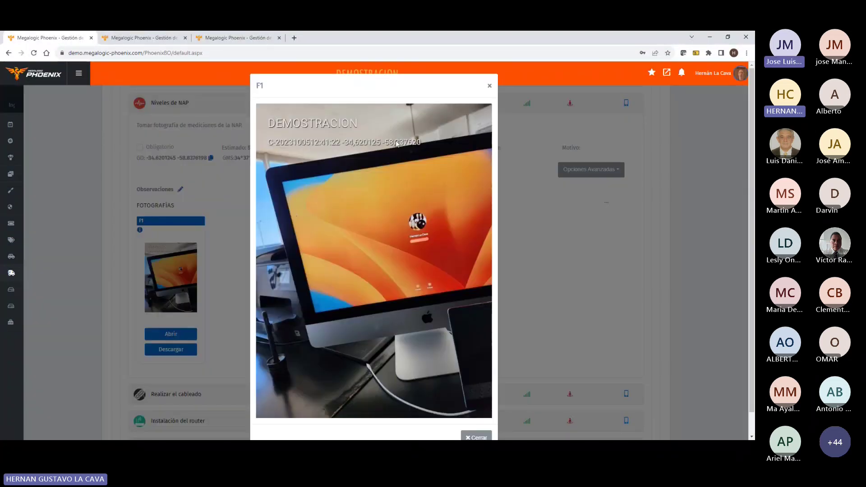
left_click(489, 86)
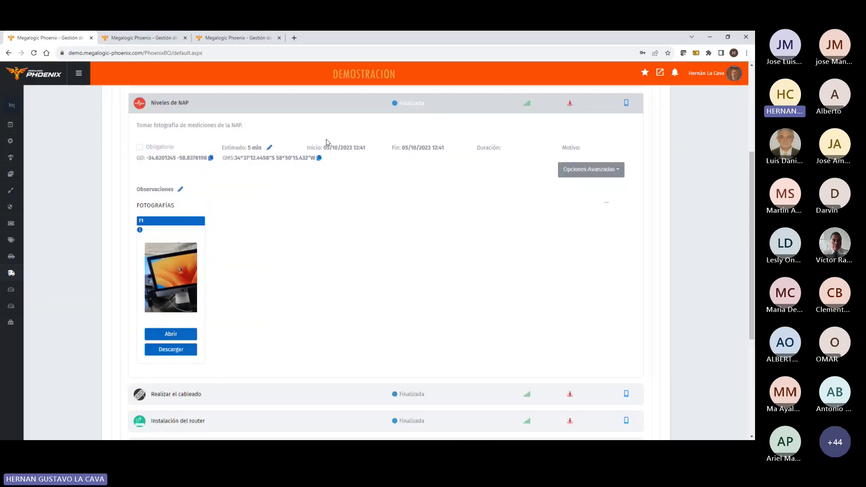
Step: Review the material quantities recorded in the Registro de materiales task
scroll(307, 218, "down", 3)
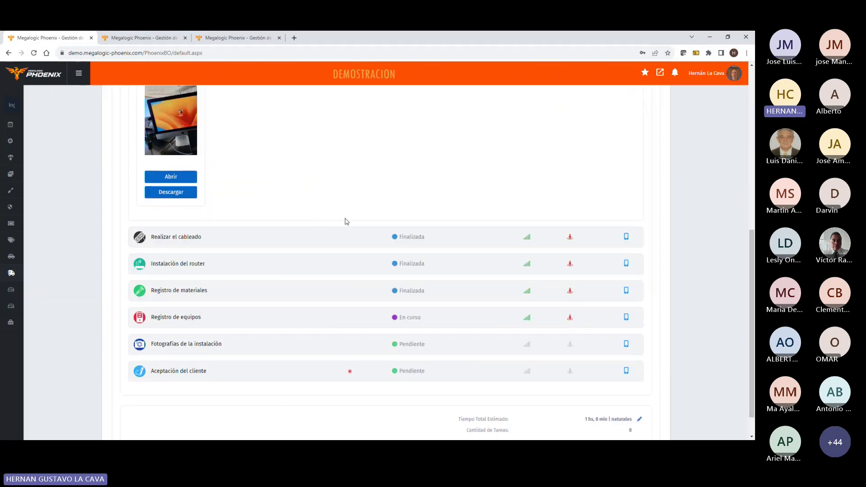
left_click(271, 293)
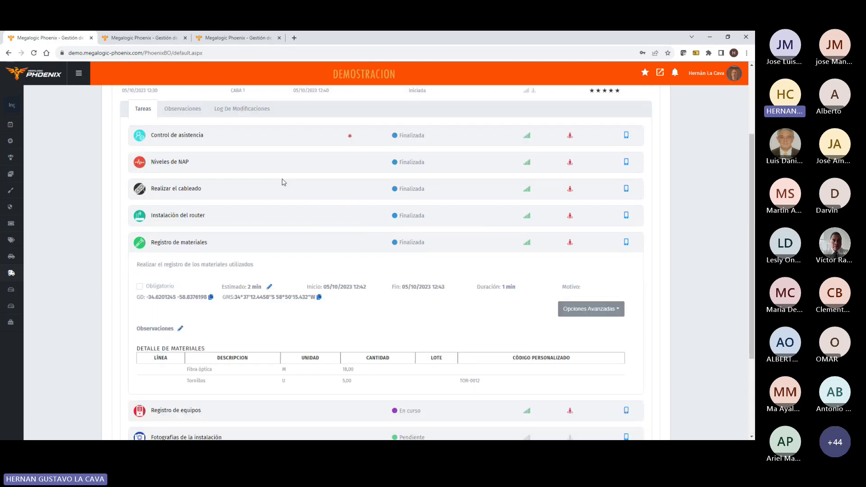
scroll(229, 318, "down", 1)
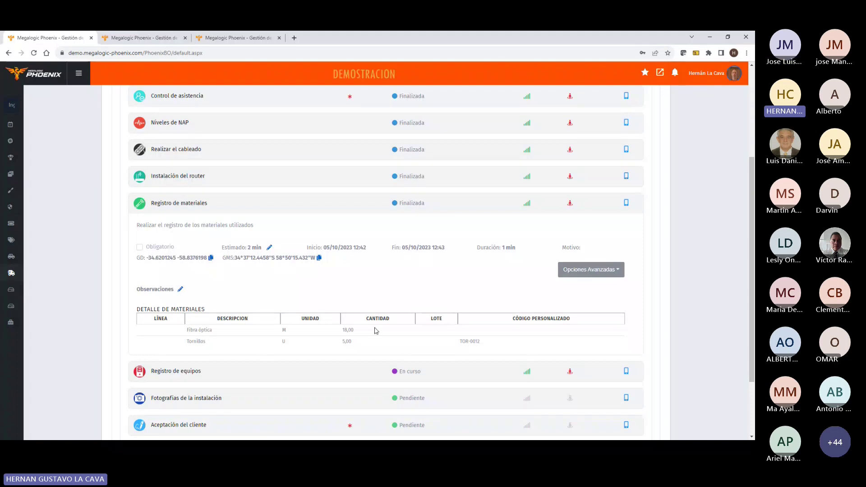
scroll(441, 319, "up", 1)
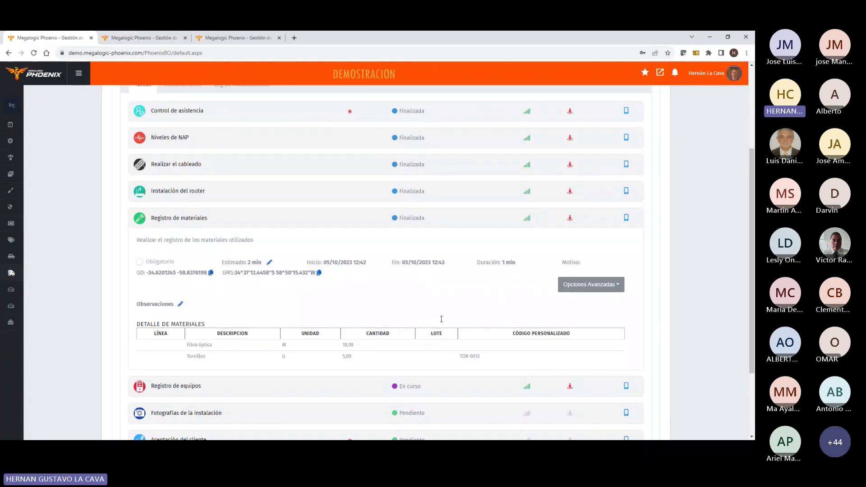
Step: Refresh the visit's tasks and review the equipment details recorded in Registro de equipos
scroll(441, 319, "up", 5)
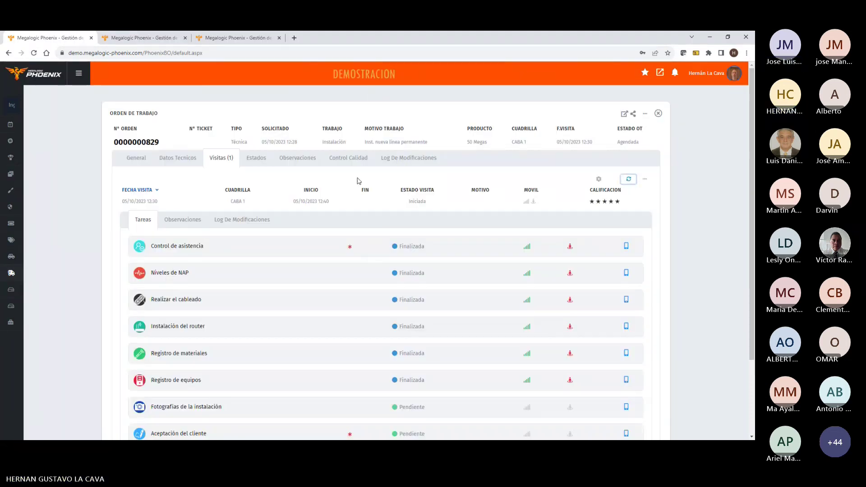
scroll(149, 300, "down", 2)
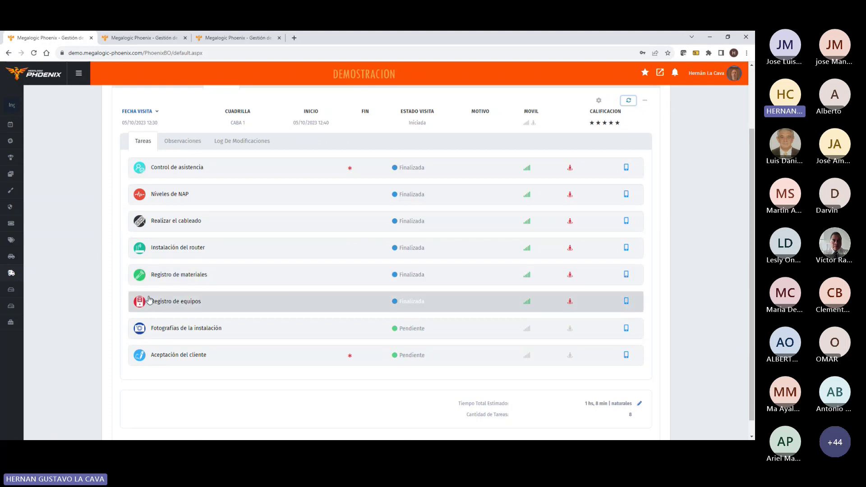
left_click(207, 303)
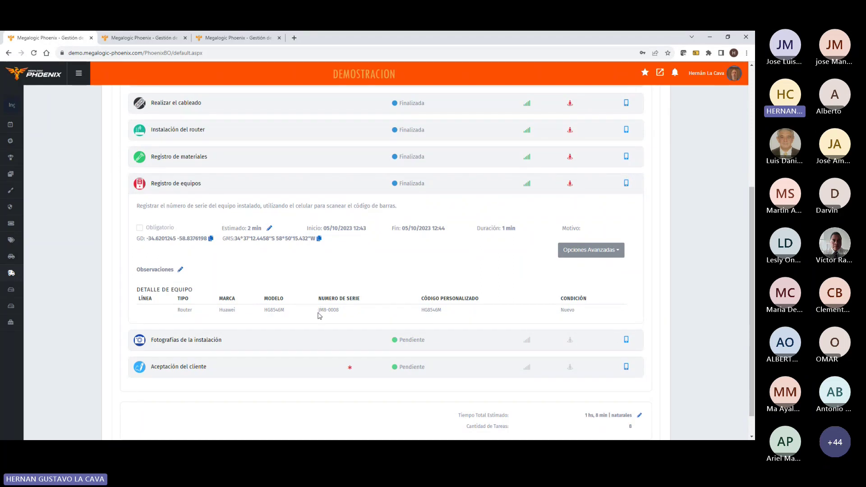
Step: Copy the router's serial number JM8-0008 from Registro de equipos and filter Trazabilidad de Equipos by it
left_click_drag(319, 311, 340, 309)
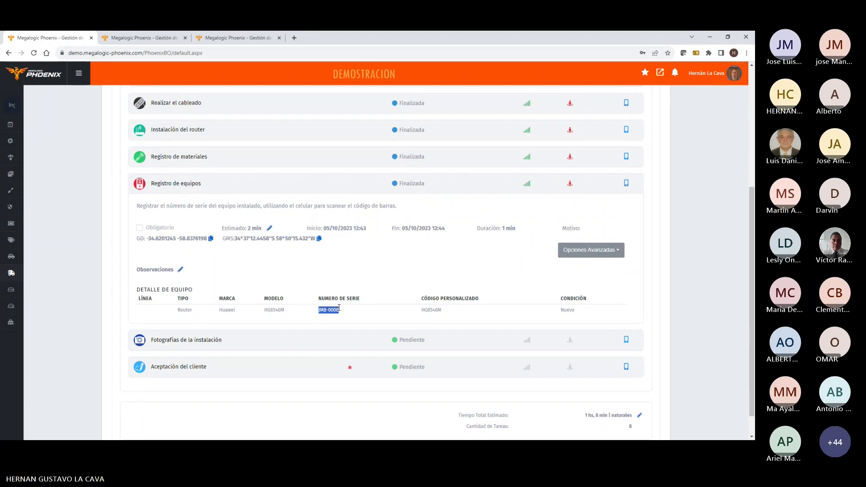
right_click(332, 315)
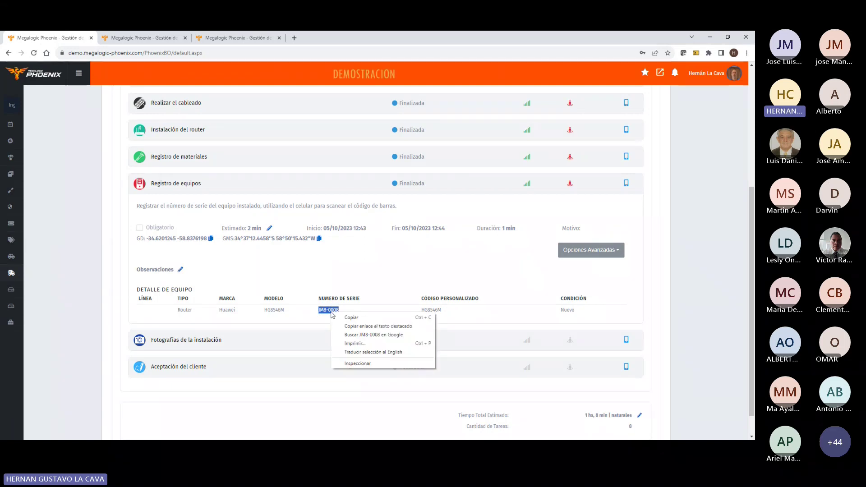
left_click(347, 319)
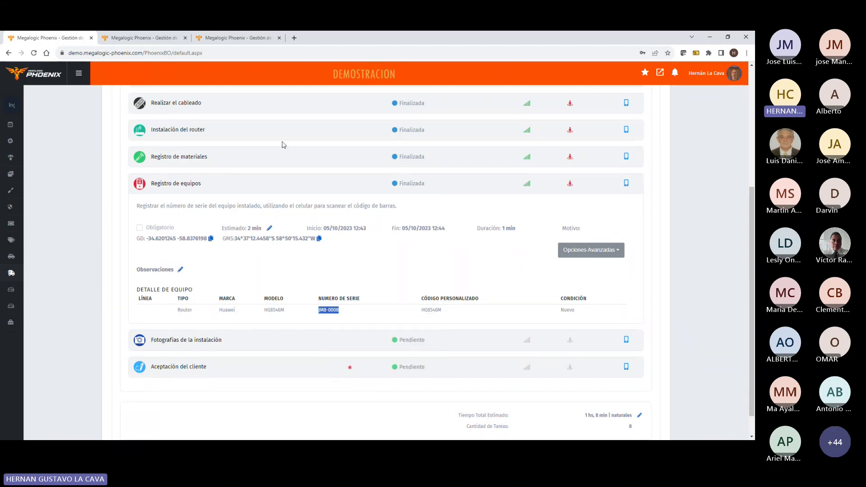
left_click(244, 40)
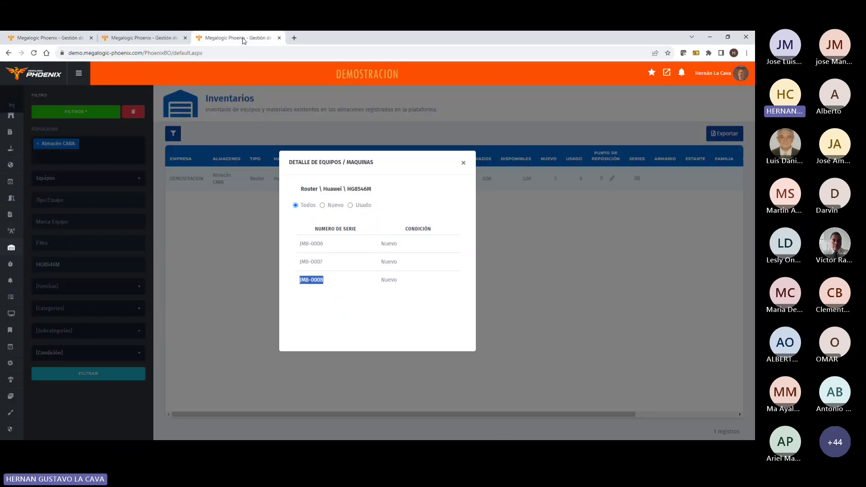
mouse_move(49, 269)
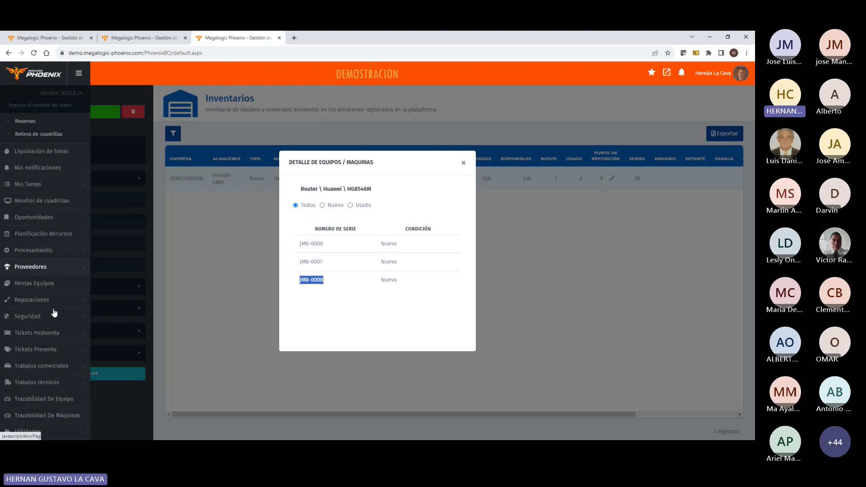
left_click(49, 402)
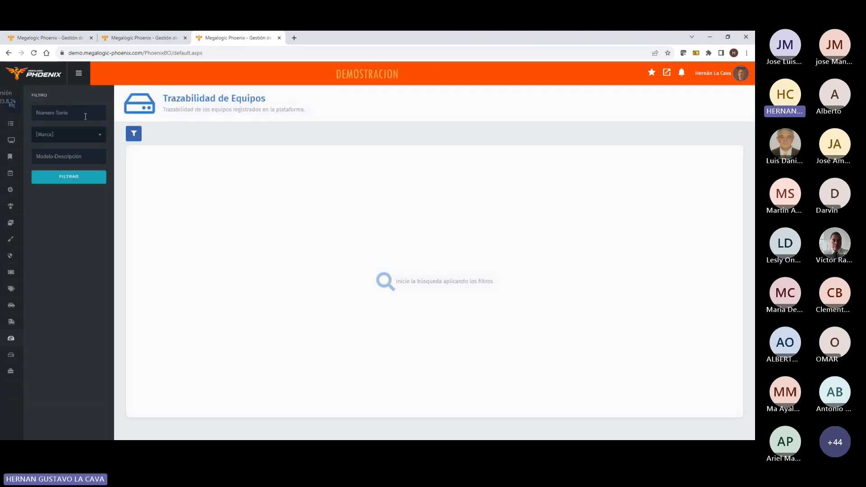
left_click(85, 116)
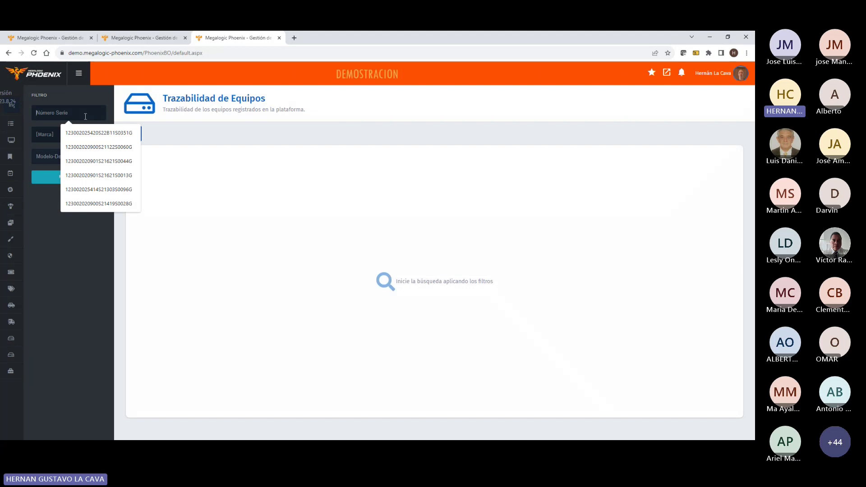
key("ctrl+v")
left_click(73, 177)
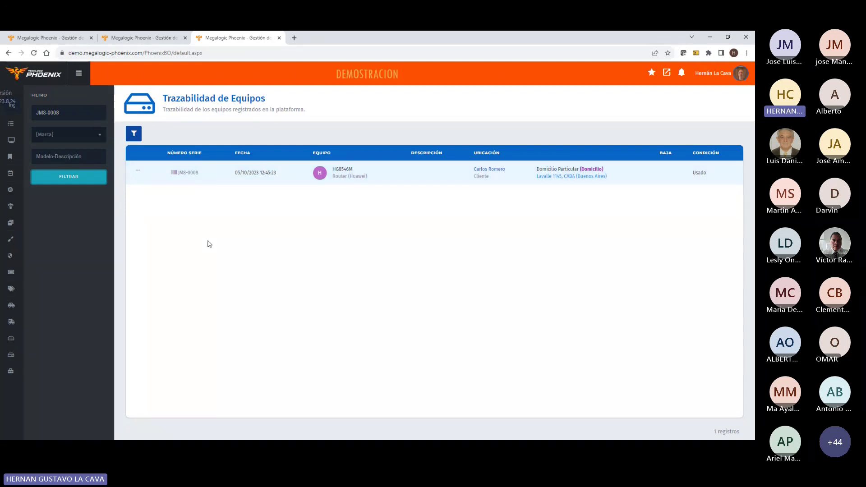
Step: Examine the detail of equipment JM8-0008, including its location and traceability, and return to the work order to collapse Registro de equipos
left_click(137, 171)
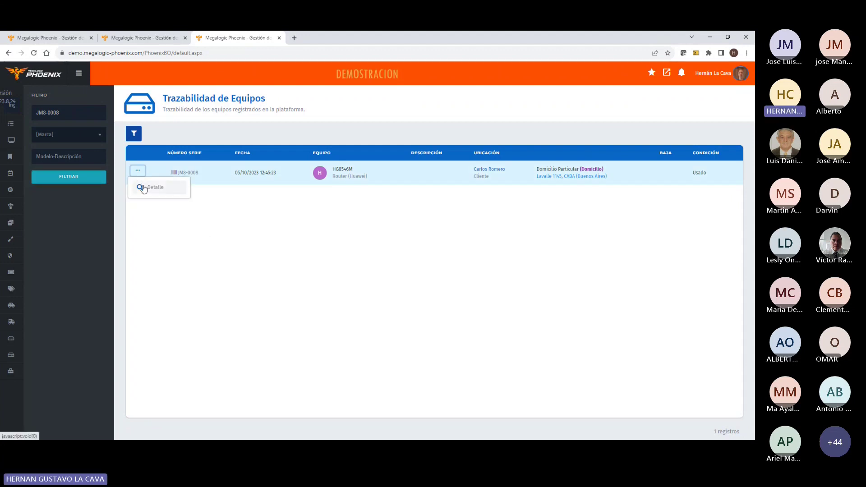
left_click(143, 185)
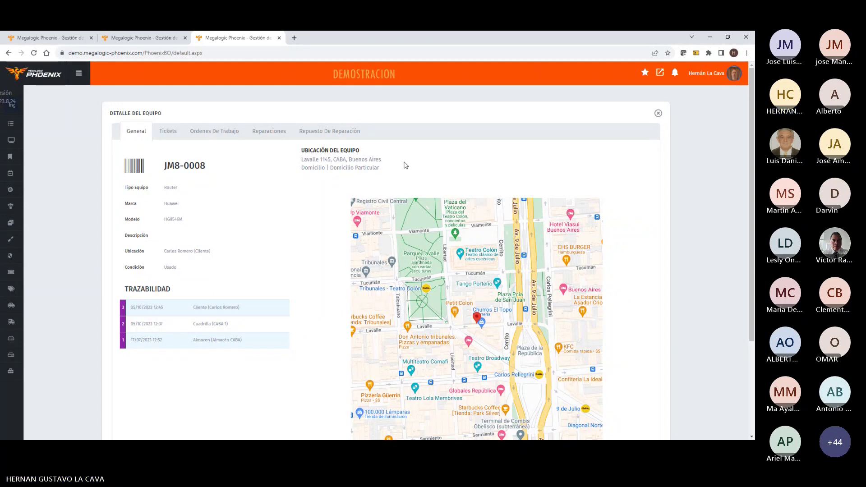
left_click(45, 37)
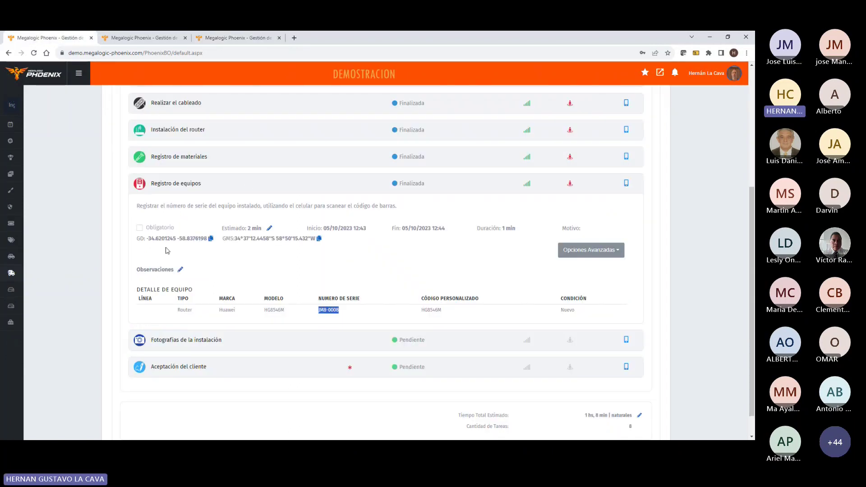
left_click(177, 188)
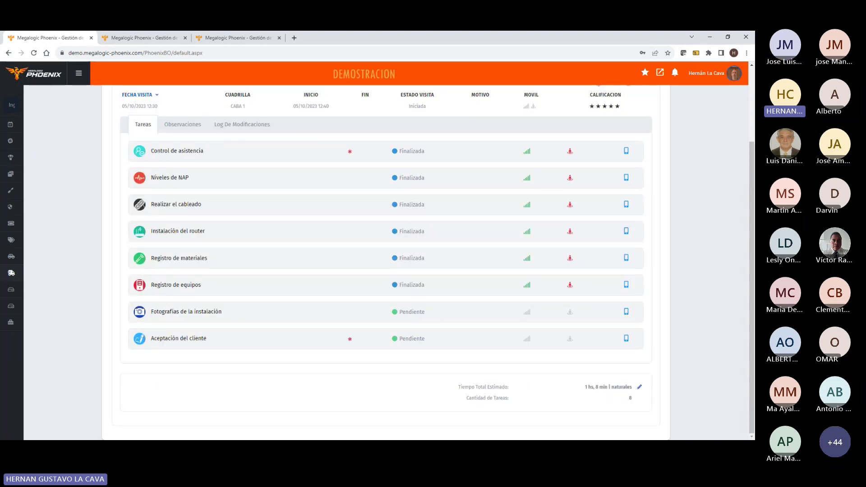
Step: Switch to the Phoenix mobile app, open the Fotografías de la instalación task, and start it
key("alt+Tab")
left_click(357, 346)
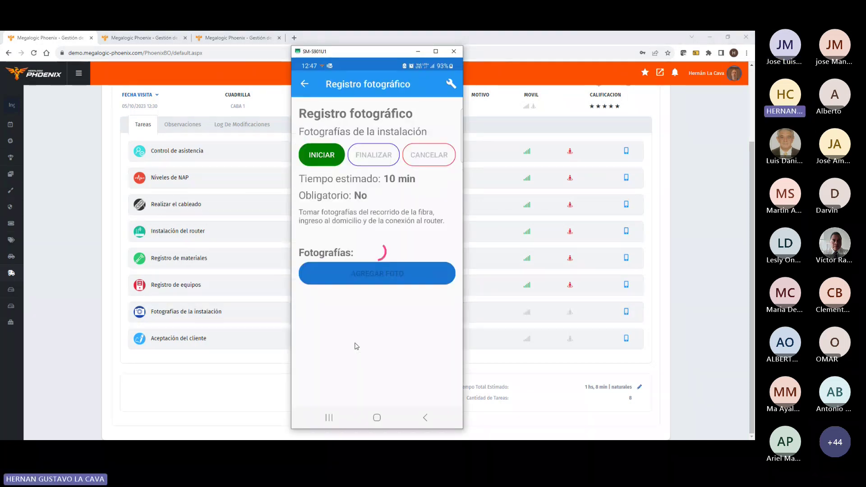
left_click(324, 158)
left_click(430, 262)
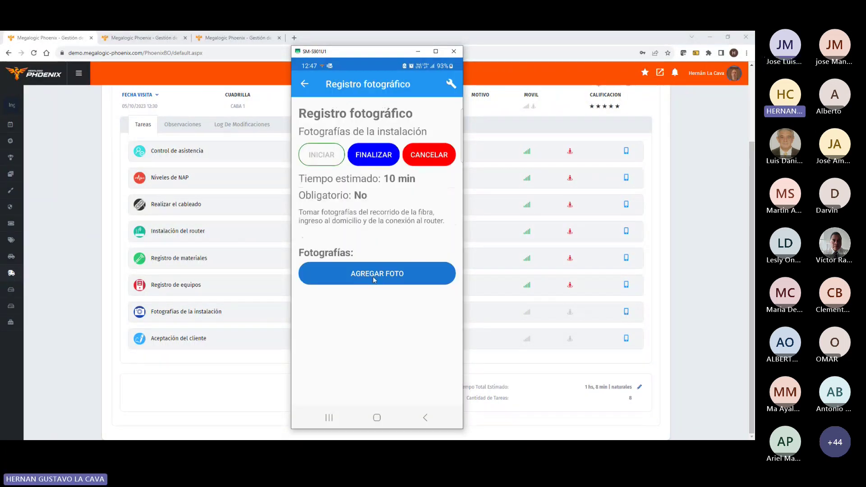
Step: Add a camera photo titled F2 and finalize the Fotografías de la instalación task with the observations left empty
left_click(374, 274)
left_click(334, 183)
type("F")
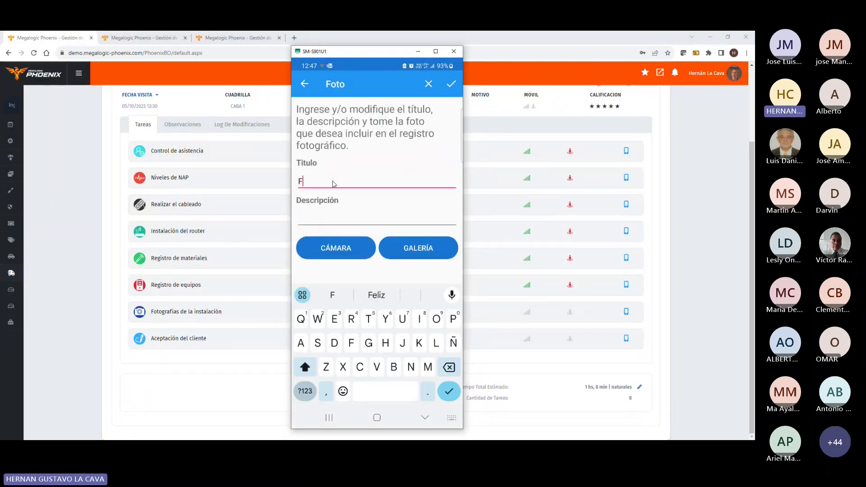
type("2")
left_click(339, 248)
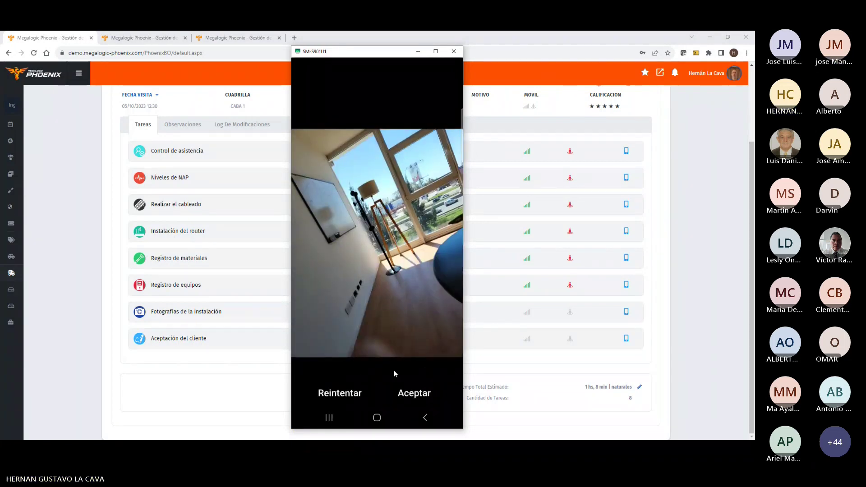
left_click(415, 394)
left_click(451, 84)
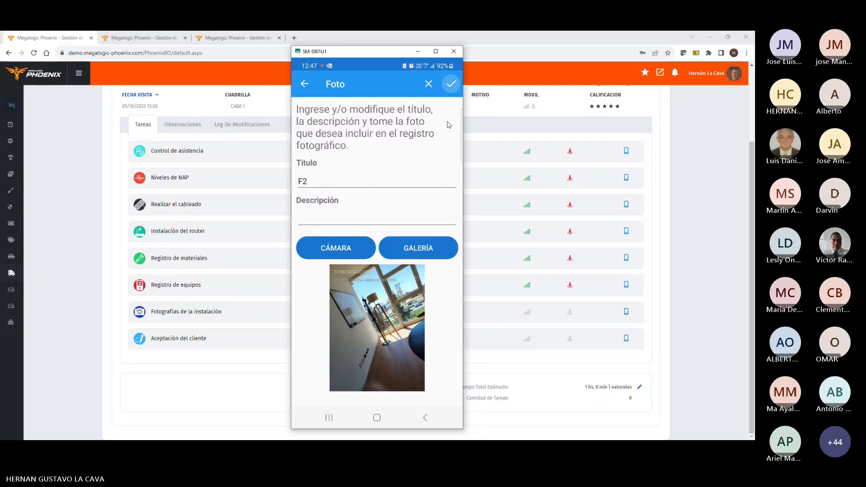
left_click(385, 161)
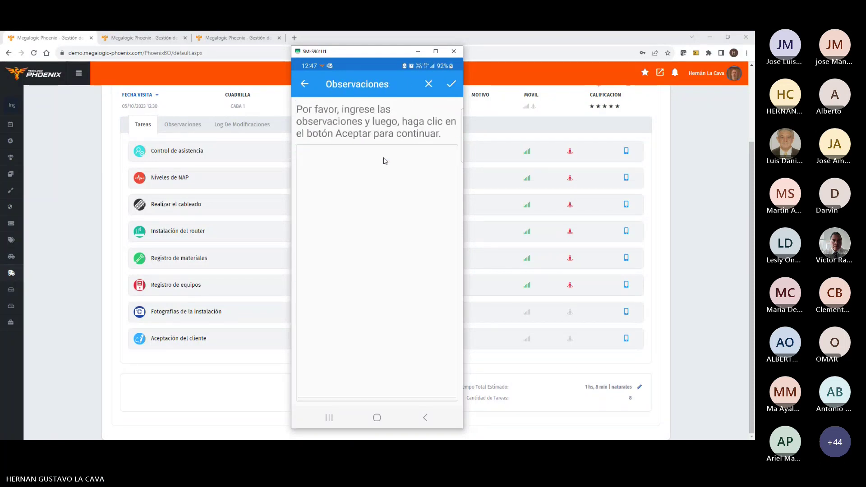
left_click(450, 86)
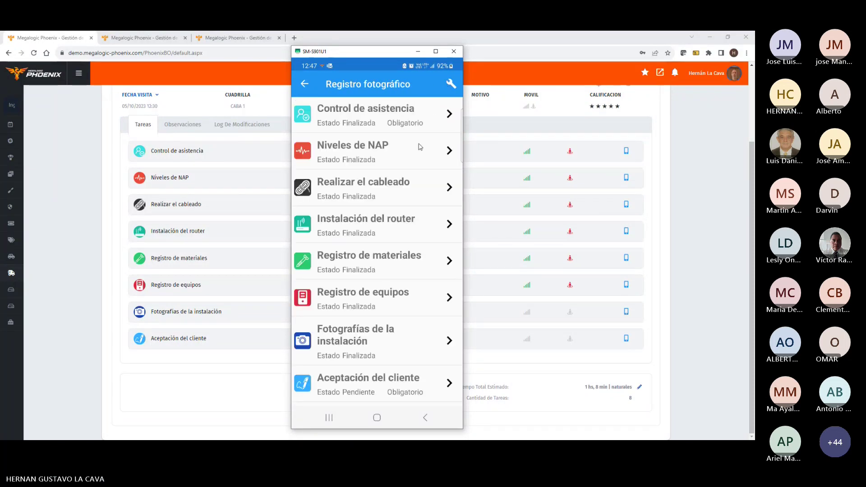
Step: Open and start the Aceptación del cliente task, and enter the customer's first name for the signature
left_click(366, 385)
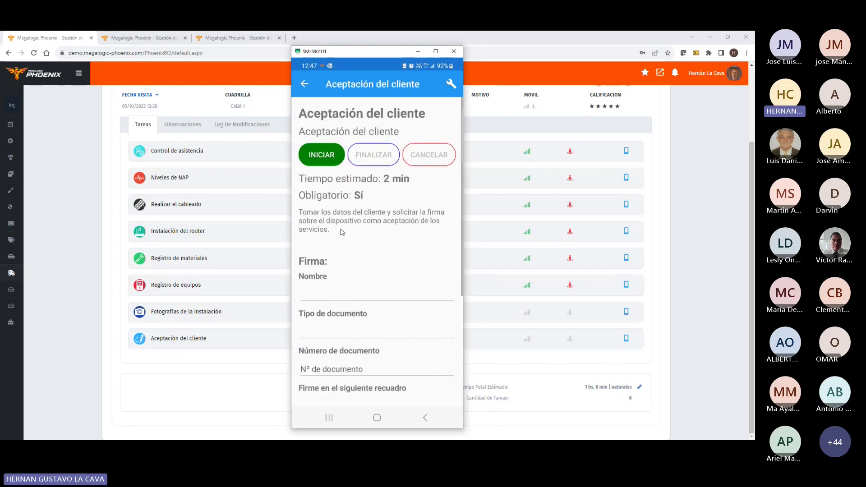
left_click(321, 154)
left_click(429, 264)
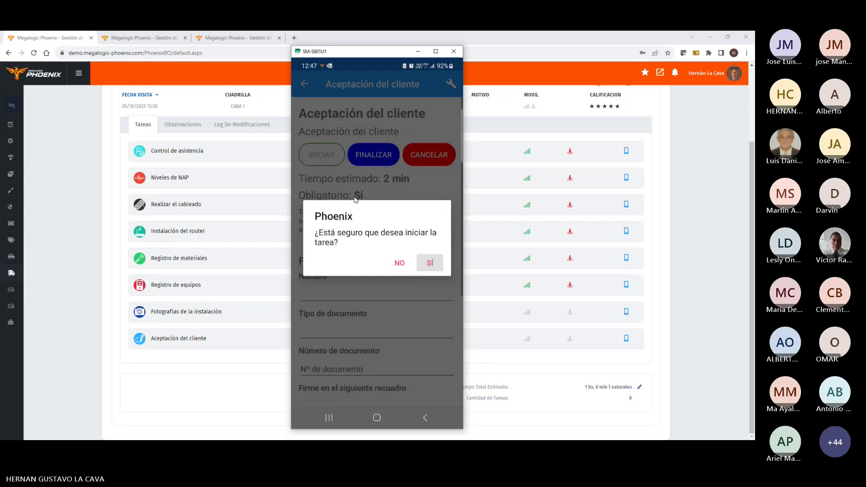
left_click(361, 298)
type("Carlos")
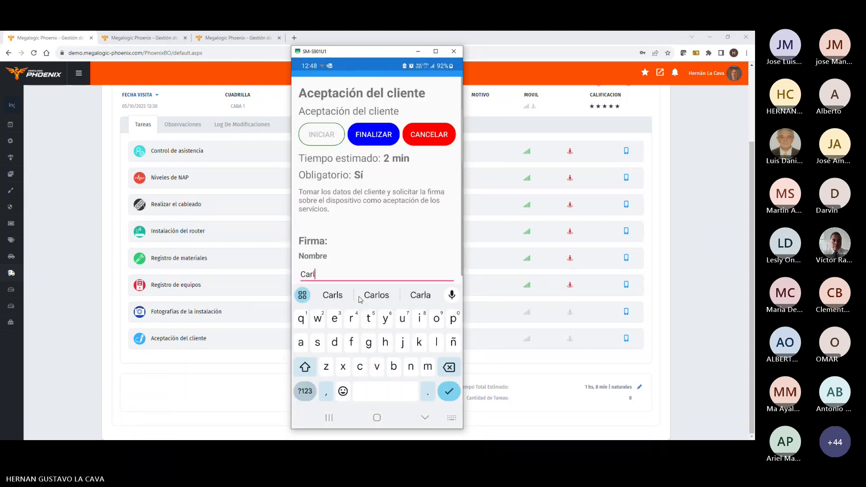
left_click(360, 300)
key("Escape")
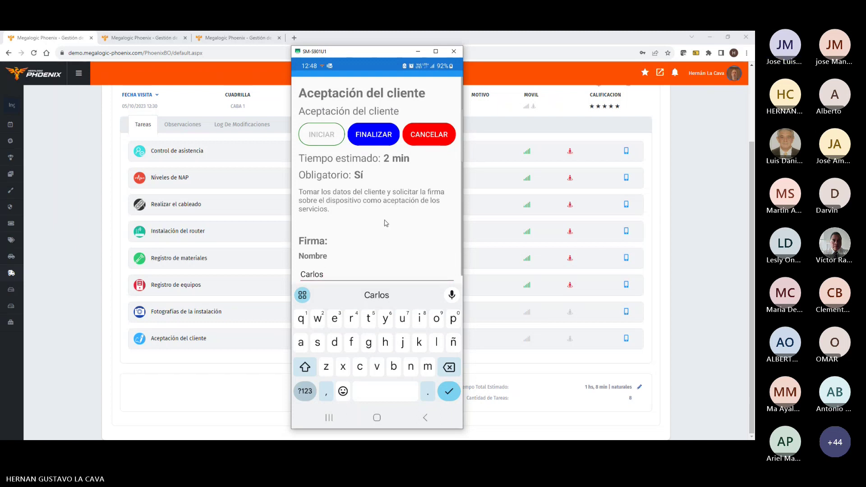
Step: Set the document type to Registro Único de Contribuyente (RUC) and enter the customer's document number
left_click(355, 336)
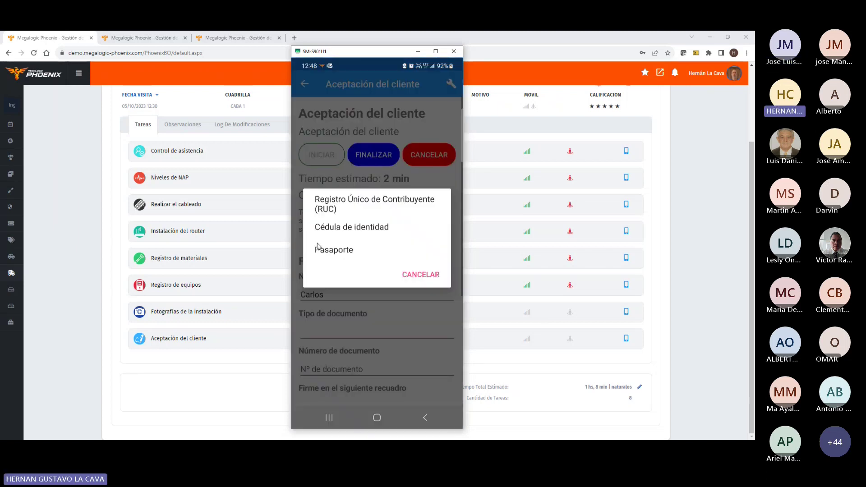
left_click(348, 201)
scroll(389, 243, "down", 2)
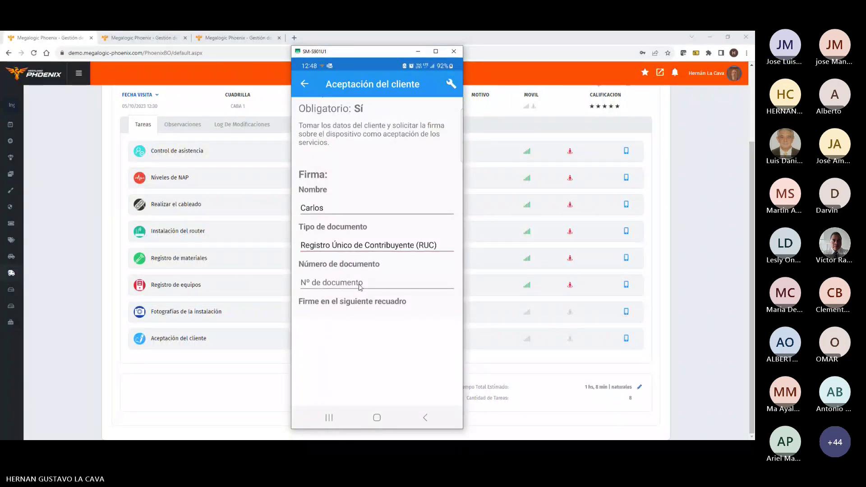
left_click(360, 286)
type("2344444")
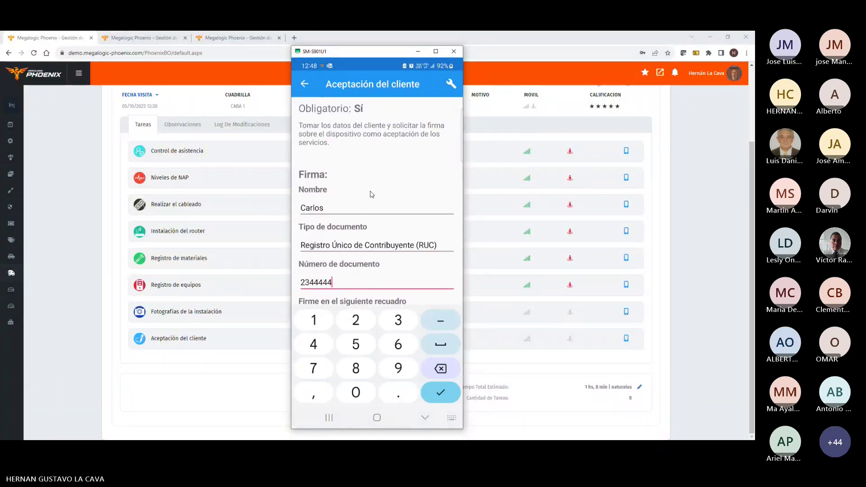
key("Return")
Step: Finalize the Aceptación del cliente task with a hand-drawn signature, and finalize the 50 Megas installation work order
scroll(389, 263, "down", 2)
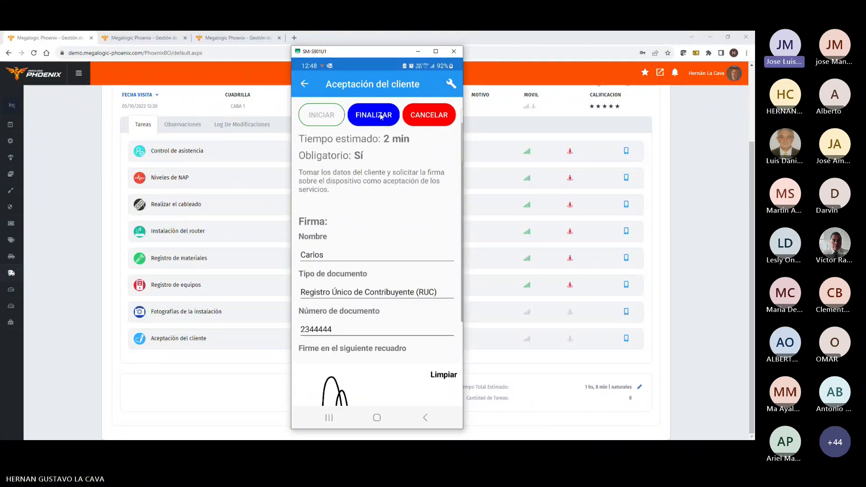
left_click(381, 117)
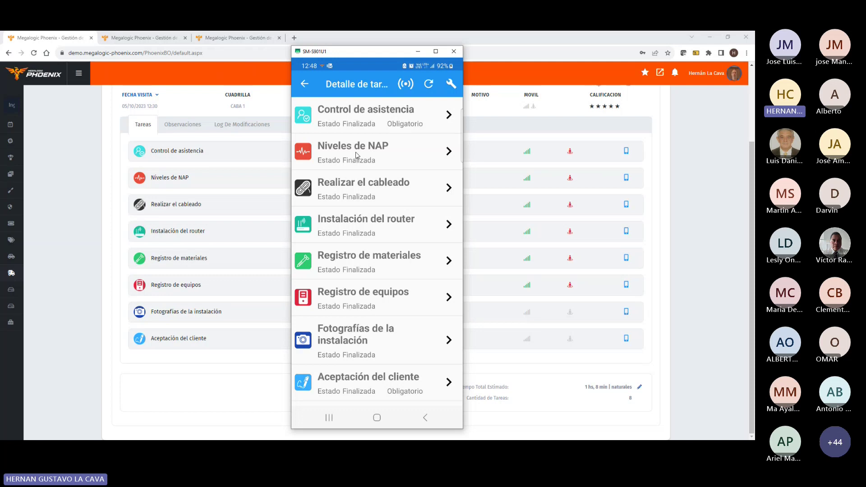
left_click(306, 87)
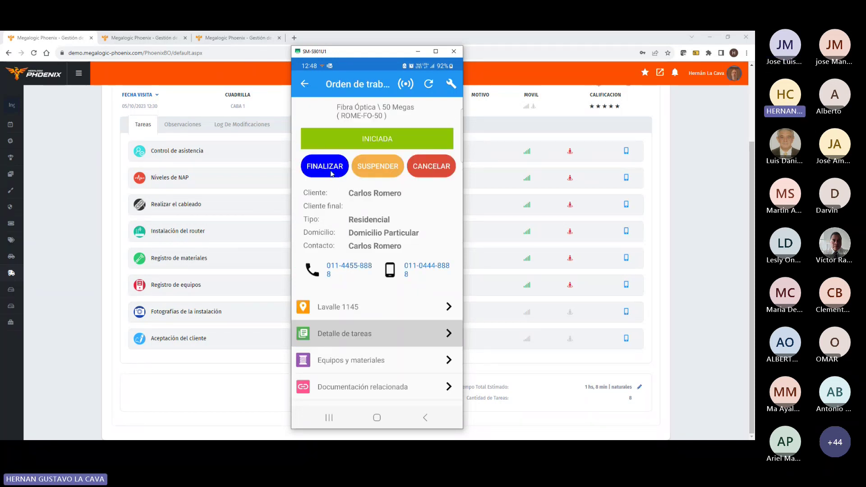
left_click(331, 174)
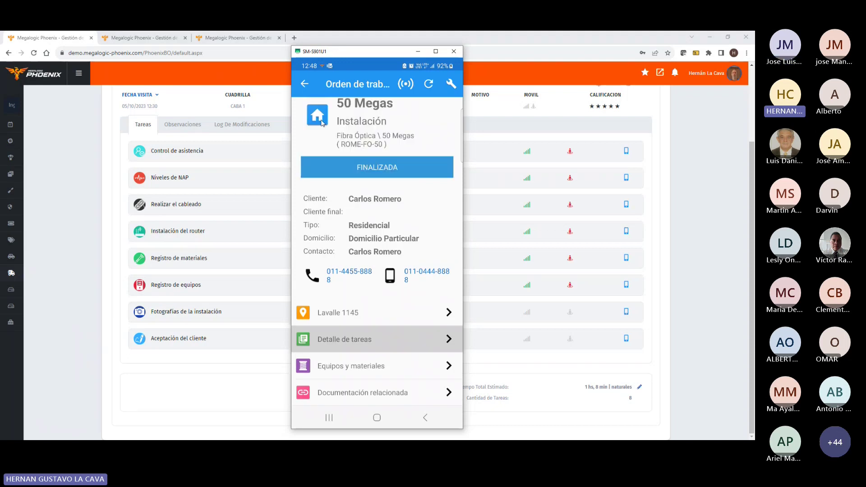
Step: Return to the mobile app's calendar and check the work order scheduled for 5 October 2023
left_click(305, 86)
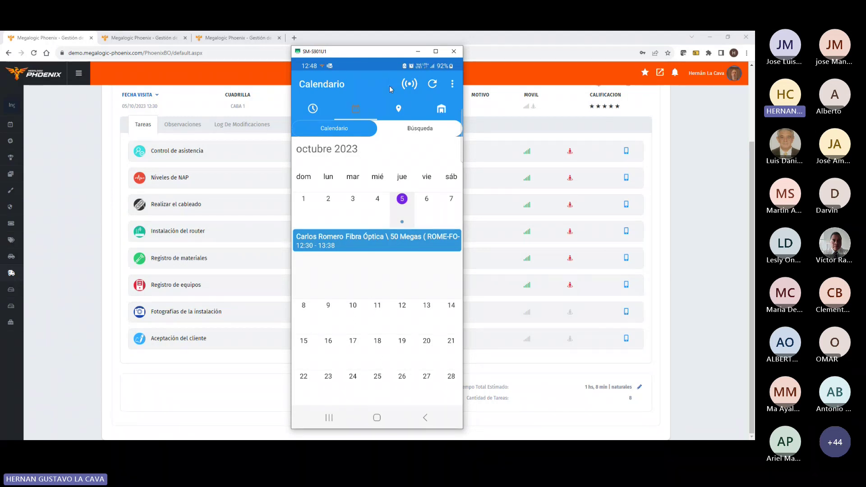
left_click(313, 109)
left_click(356, 110)
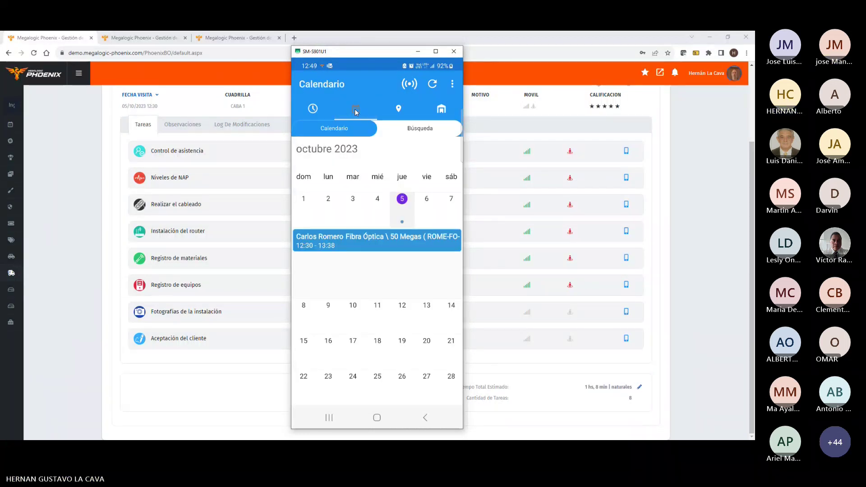
Step: Switch back to the browser, refresh the visit's data, and expand the Fotografías de la instalación task
left_click(644, 268)
scroll(650, 257, "up", 3)
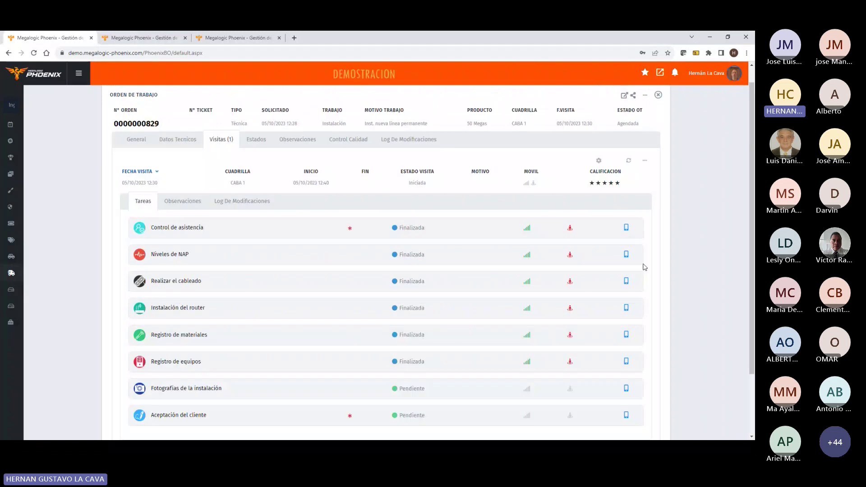
left_click(629, 179)
scroll(248, 250, "down", 2)
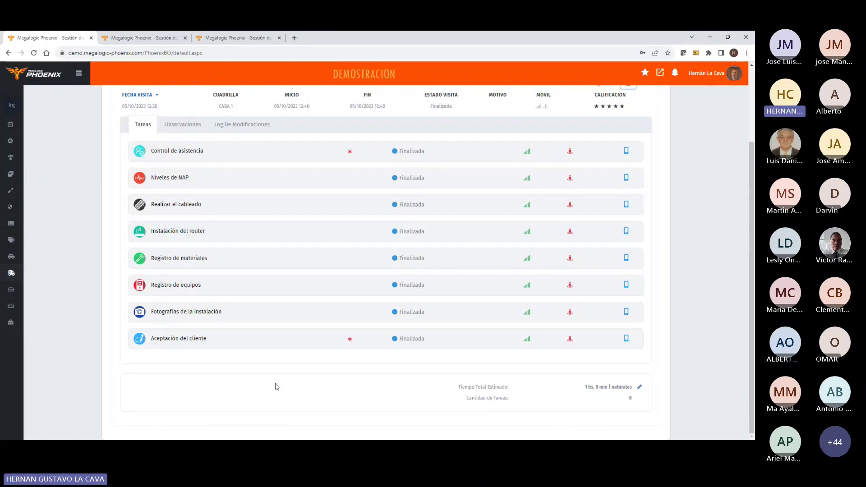
left_click(247, 316)
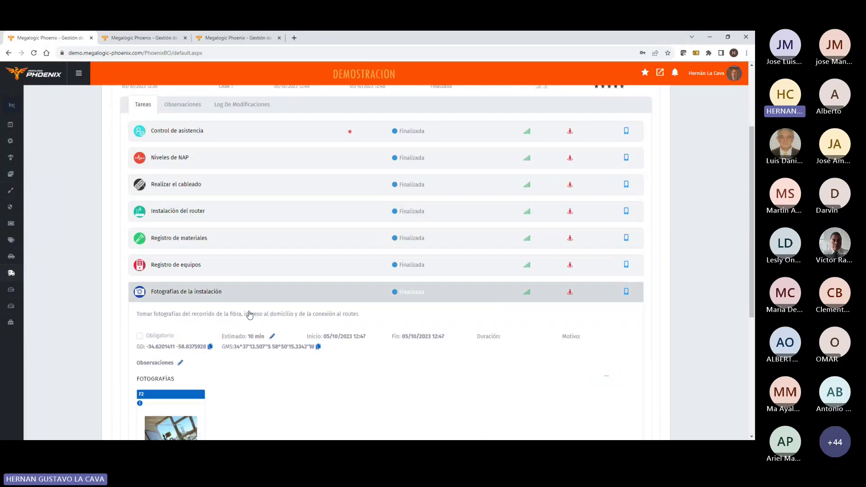
Step: Expand the Aceptación del cliente task and review its digital signature, client data and the visit's task list
scroll(250, 314, "down", 3)
scroll(176, 319, "down", 2)
left_click(181, 338)
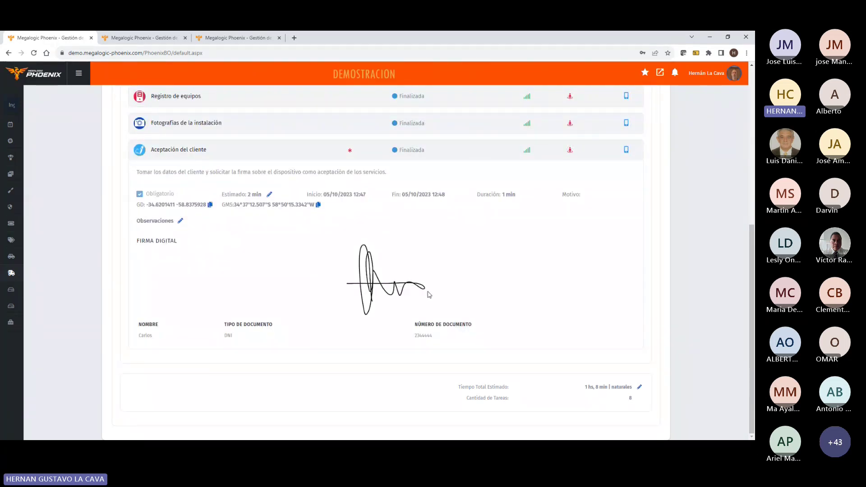
scroll(429, 295, "up", 3)
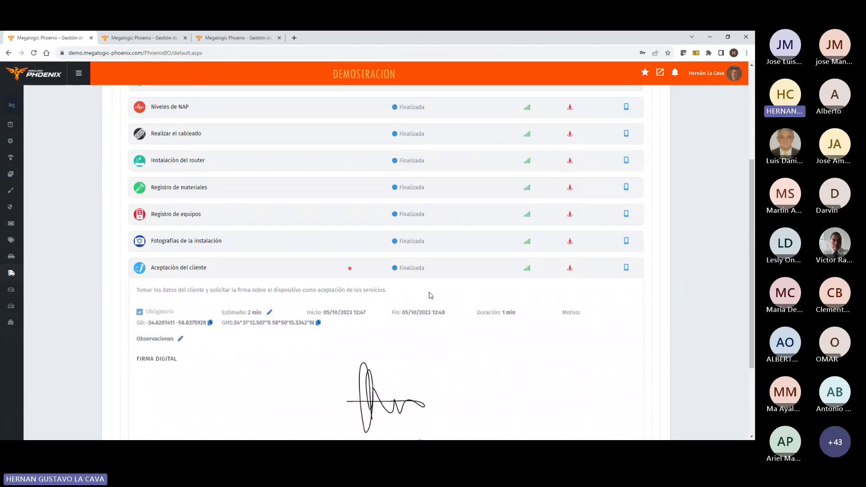
scroll(430, 295, "up", 1)
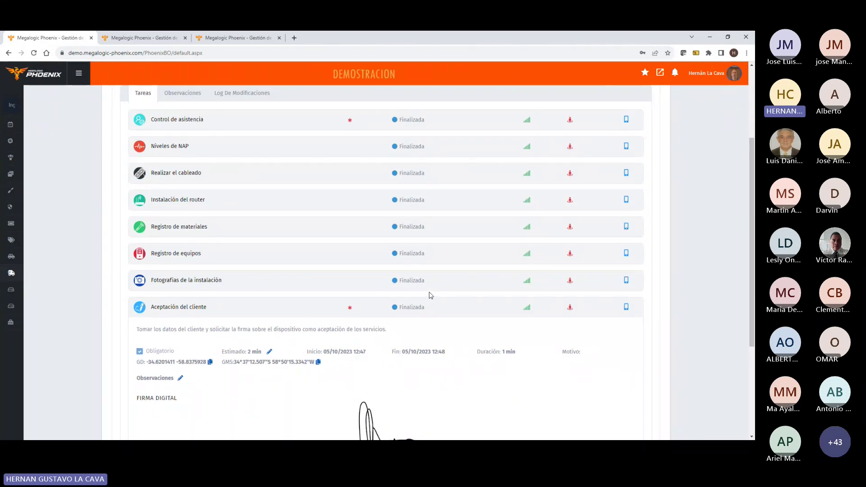
scroll(429, 296, "up", 2)
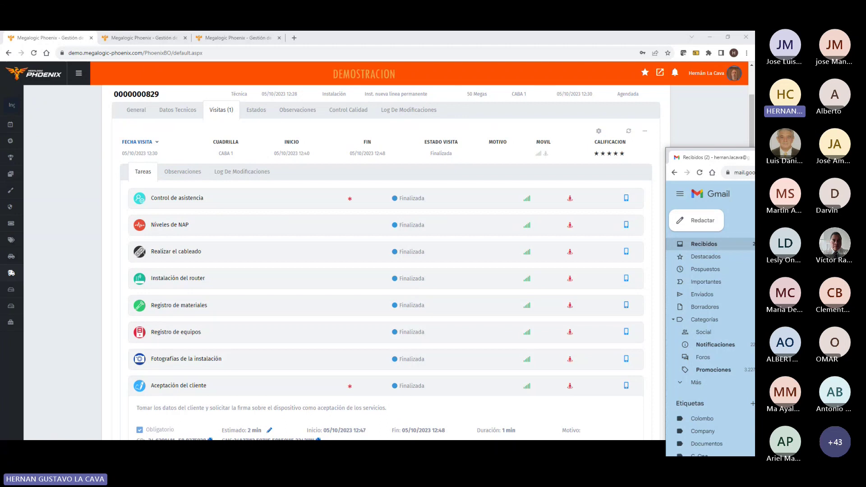
Step: Switch to the Gmail window, open the Encuesta de satisfacción e-mail and follow its survey link
left_click_drag(749, 156, 450, 97)
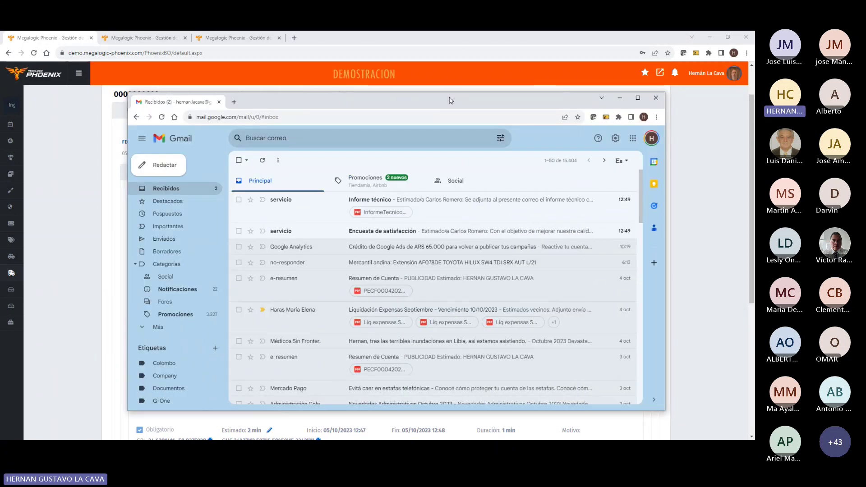
left_click(379, 232)
left_click(389, 263)
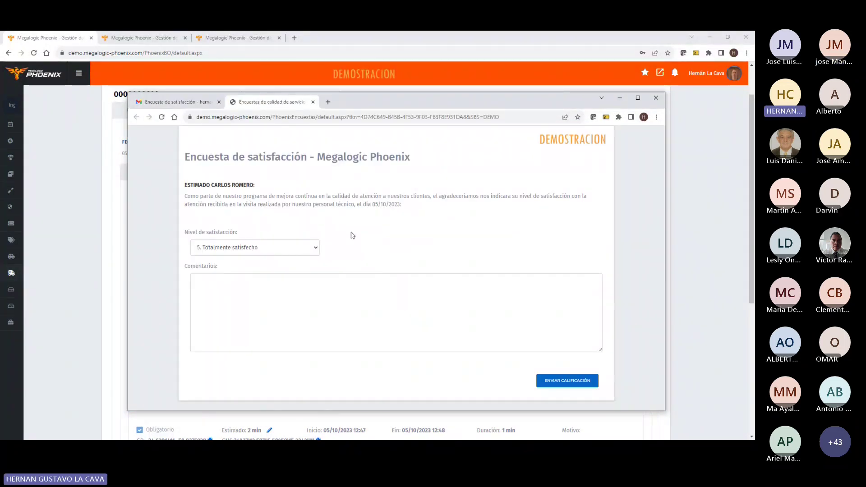
Step: Submit the survey with satisfaction level "4. Muy satisfecho" and the comment "Todo muy bien, trabajos muy prolijos", and close the survey page
left_click(315, 247)
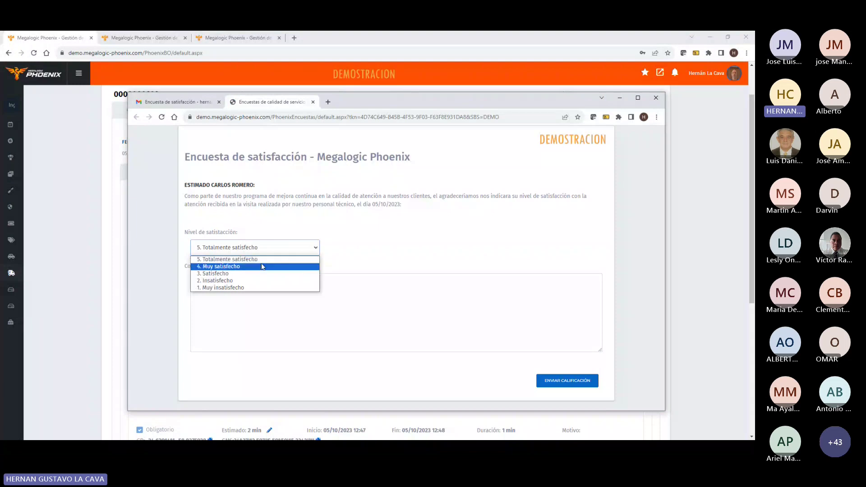
left_click(262, 267)
left_click(279, 300)
type("Todo muy bien, trabajos muy prolujos")
key("Left")
key("Left")
key("Left")
key("shift+Left")
type("i")
key("Right")
key("Right")
key("Right")
left_click(568, 381)
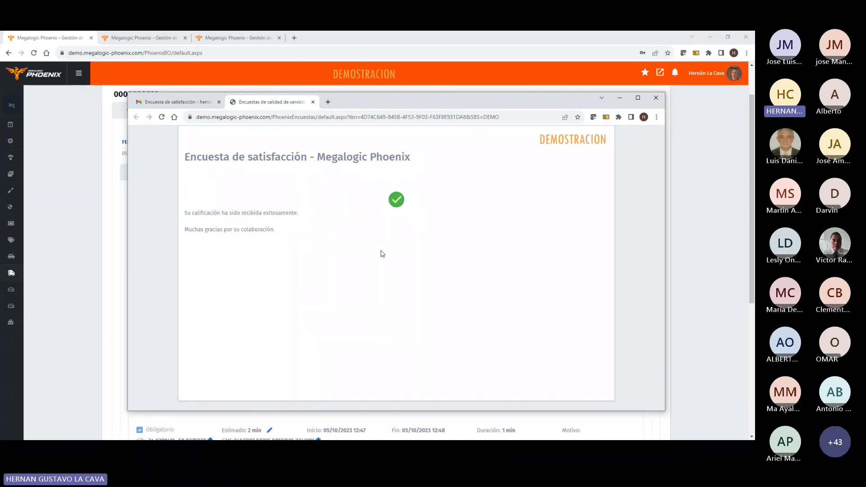
left_click(313, 102)
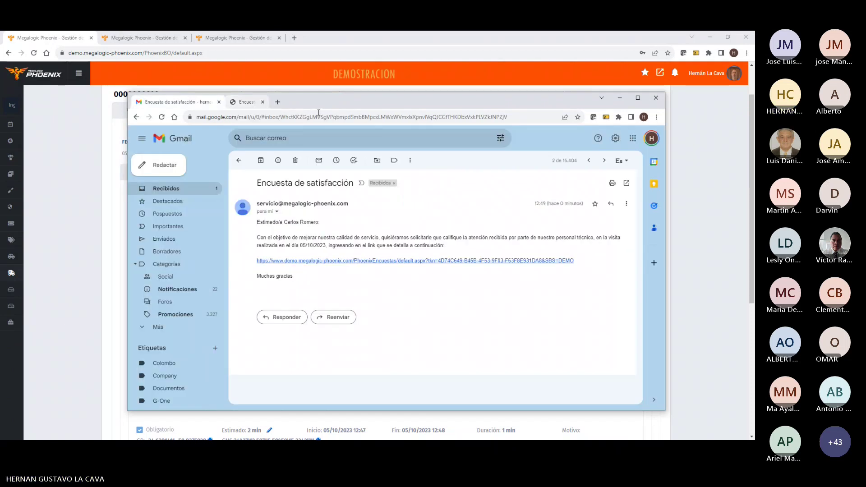
Step: Open the Informe técnico e-mail from the inbox and view its PDF attachment in a maximized window
key("u")
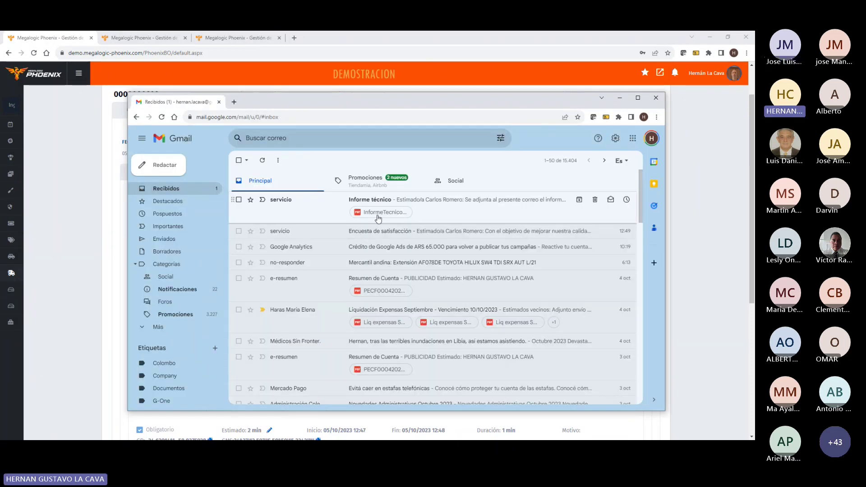
left_click(378, 219)
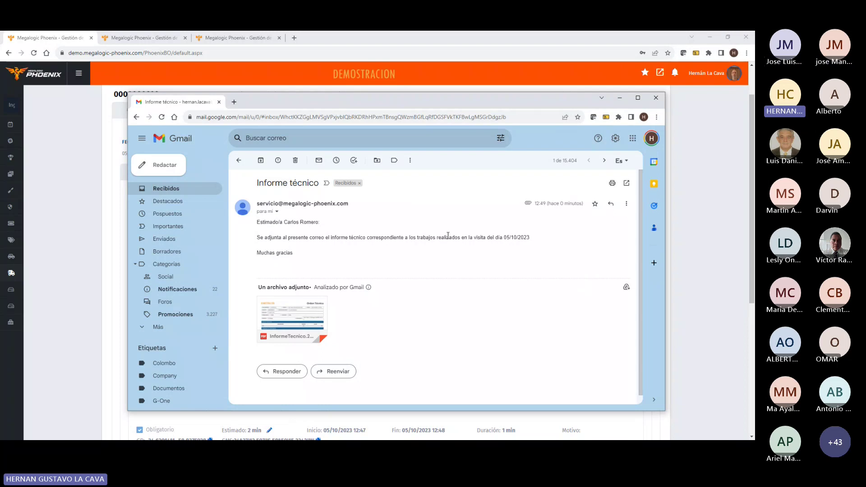
scroll(292, 312, "down", 1)
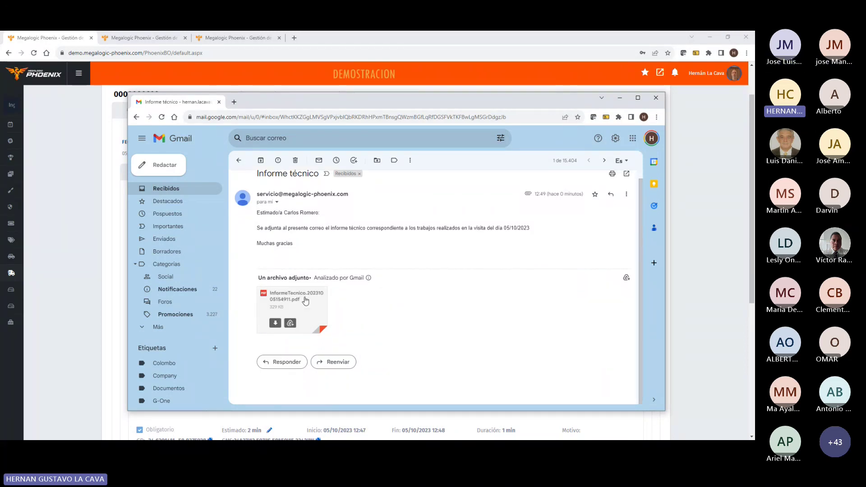
left_click(291, 306)
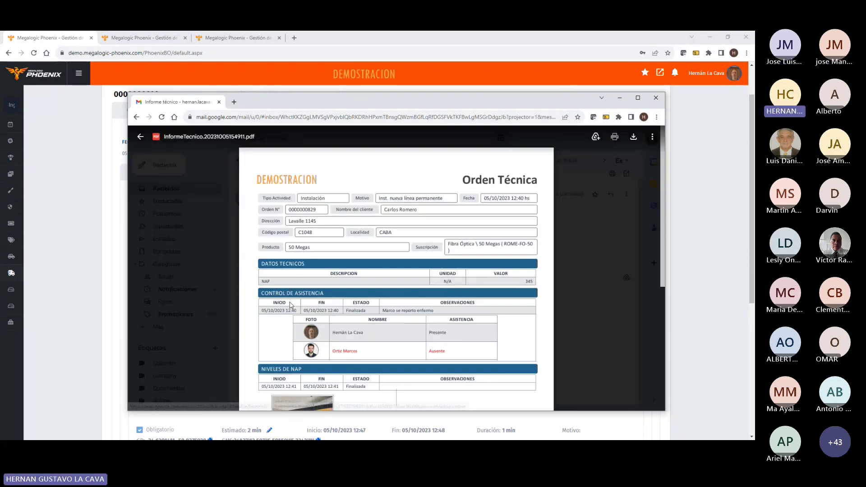
left_click(638, 98)
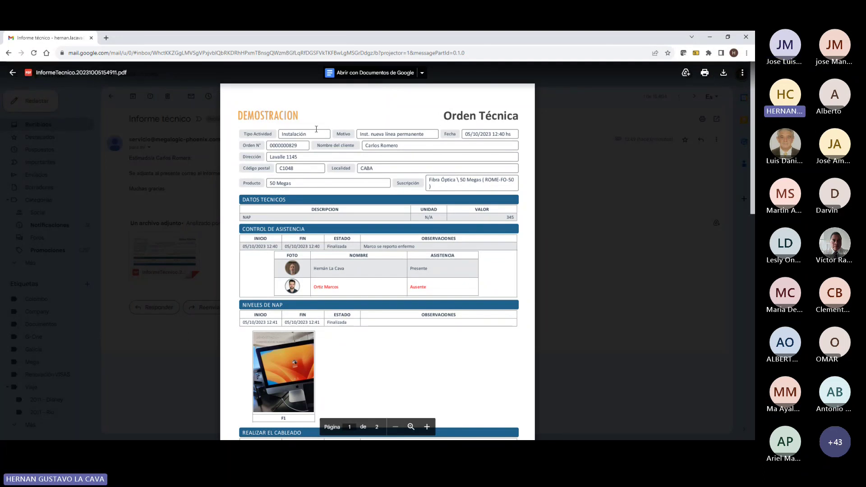
Step: Examine both pages of the Orden Técnica report, from technical data through materials, equipment, photographs and signatures, and return to the back office
scroll(400, 149, "down", 1)
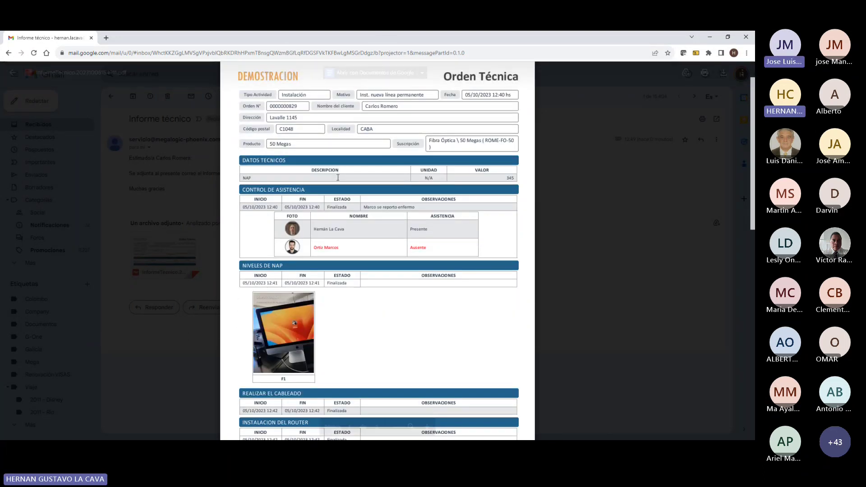
scroll(337, 181, "down", 1)
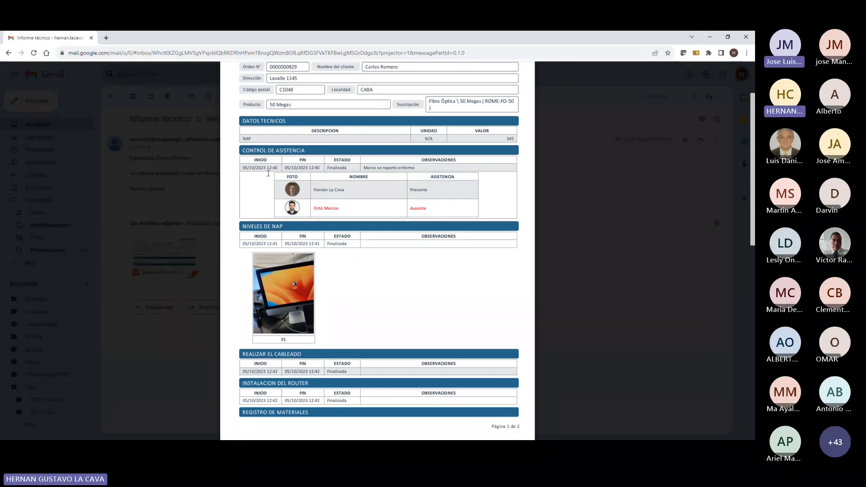
scroll(270, 174, "down", 1)
scroll(268, 173, "down", 1)
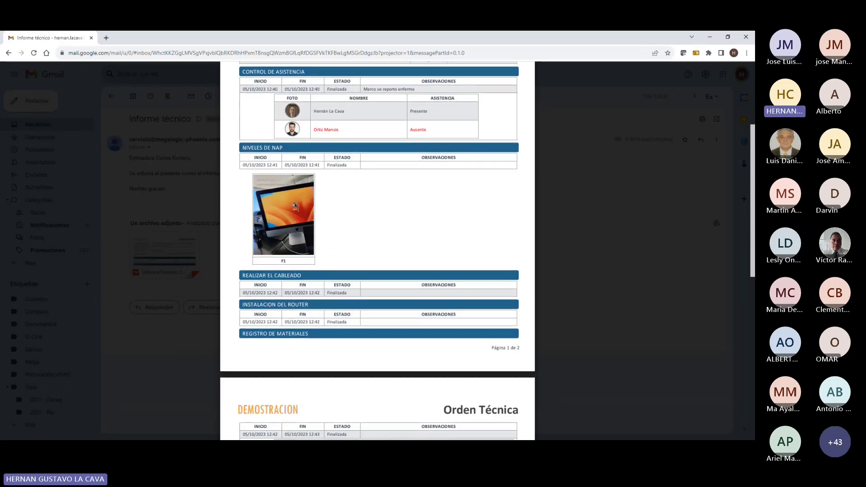
scroll(301, 207, "down", 4)
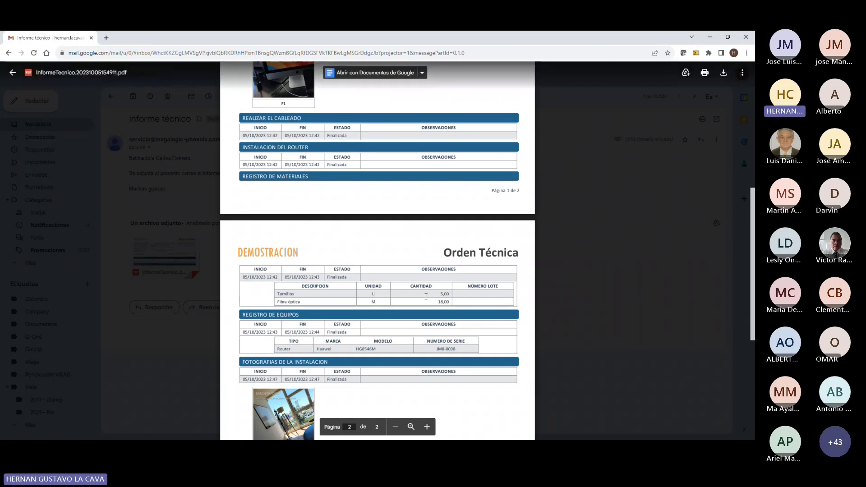
scroll(434, 282, "down", 1)
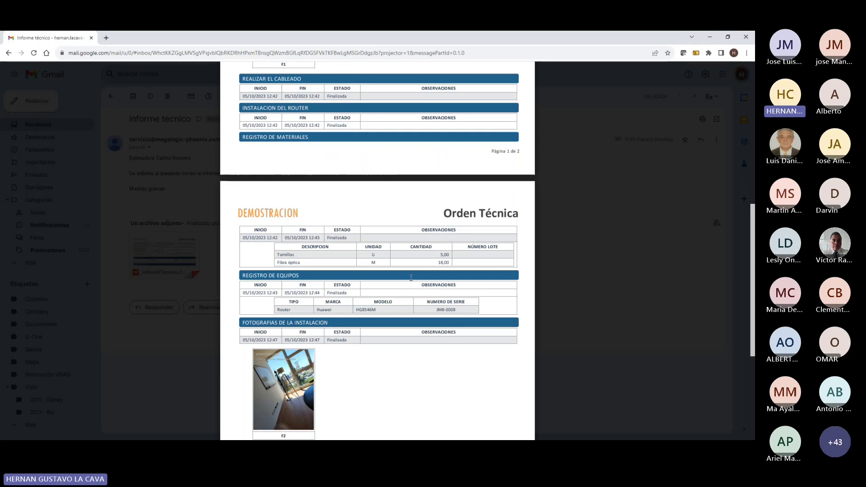
scroll(411, 278, "down", 1)
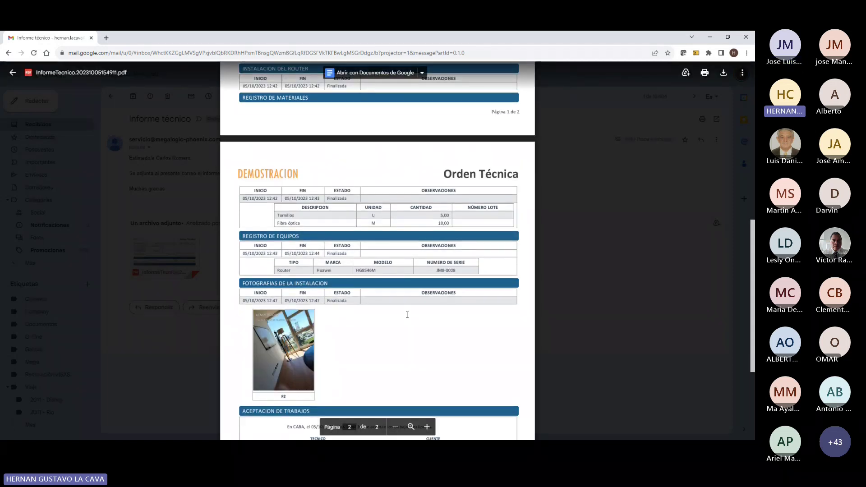
scroll(408, 315, "down", 4)
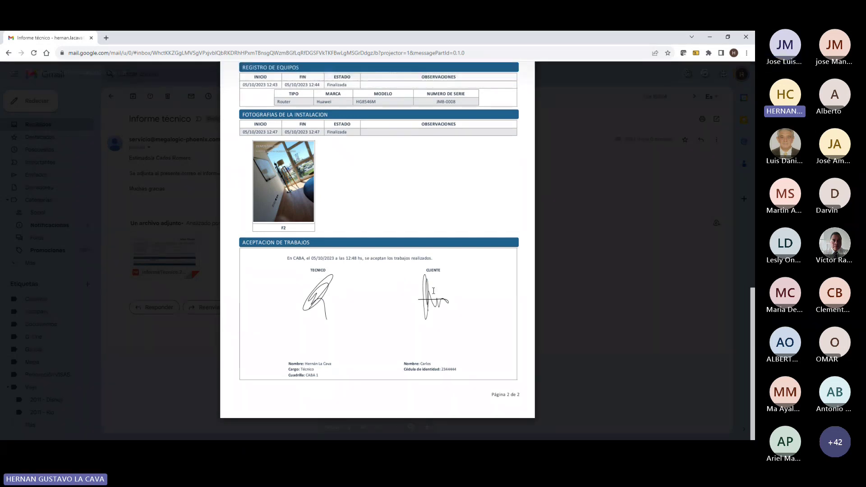
scroll(434, 291, "up", 1)
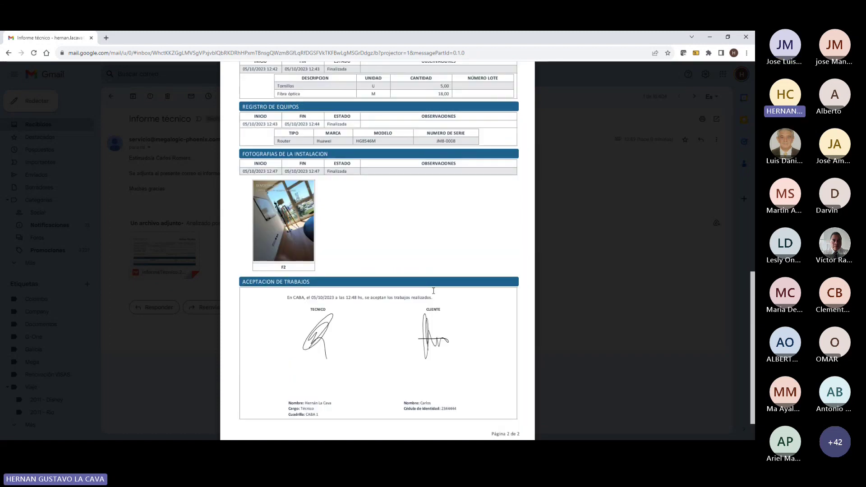
scroll(434, 291, "up", 3)
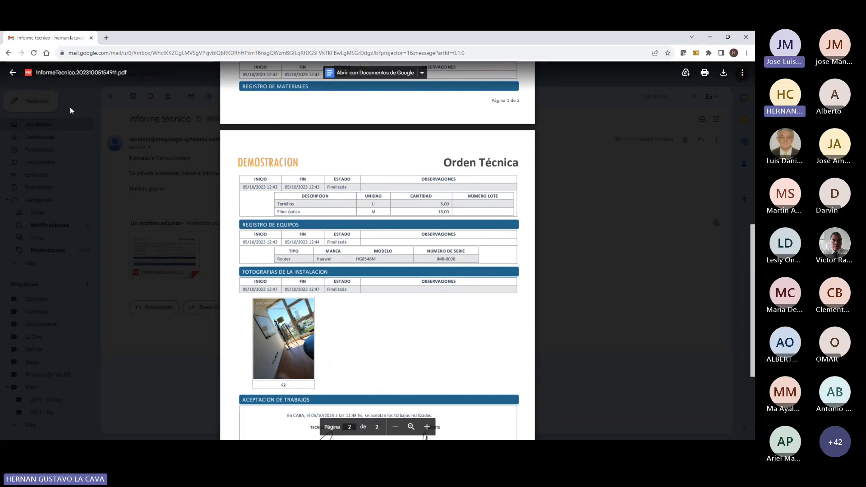
left_click(711, 35)
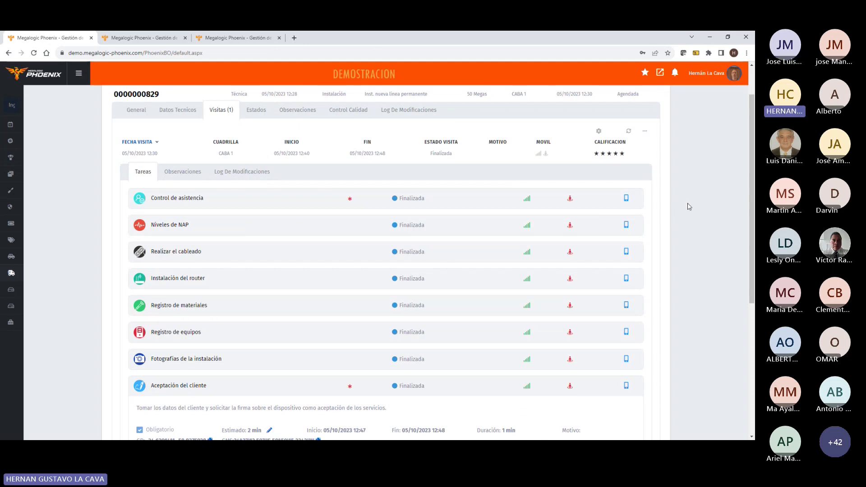
Step: Open the Plantillas de procesos list from the Configuración options
scroll(671, 207, "up", 2)
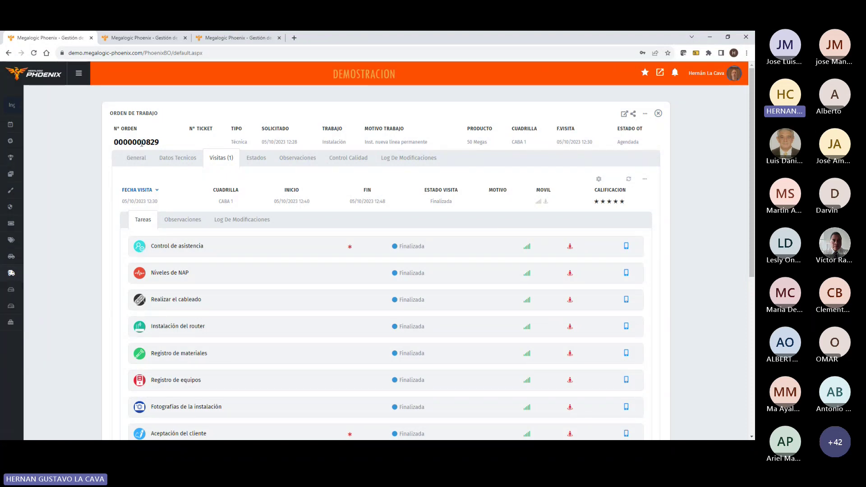
mouse_move(27, 176)
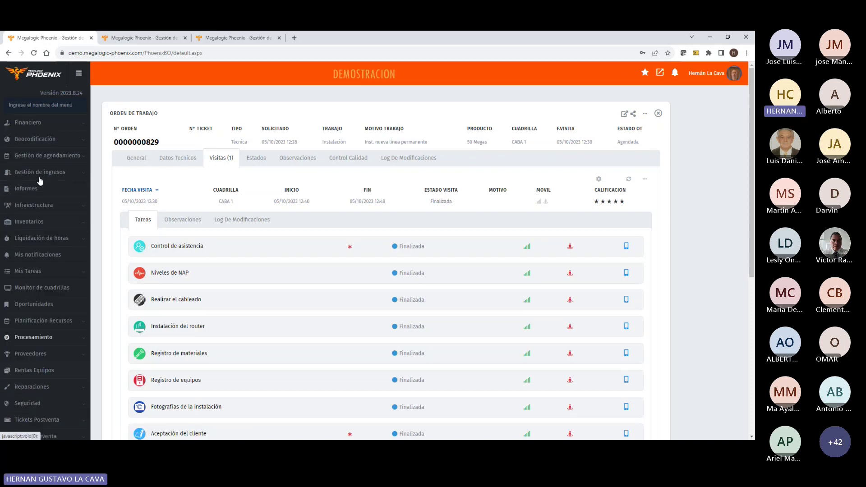
scroll(40, 181, "up", 5)
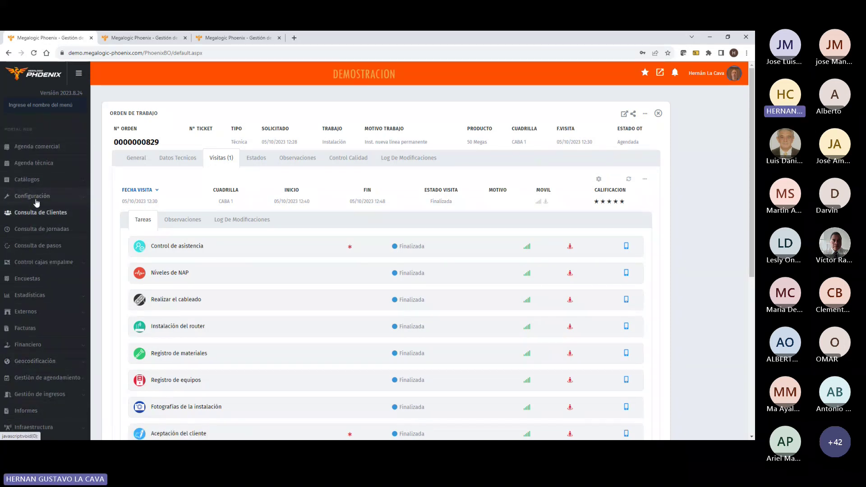
left_click(36, 202)
scroll(52, 252, "down", 2)
left_click(51, 254)
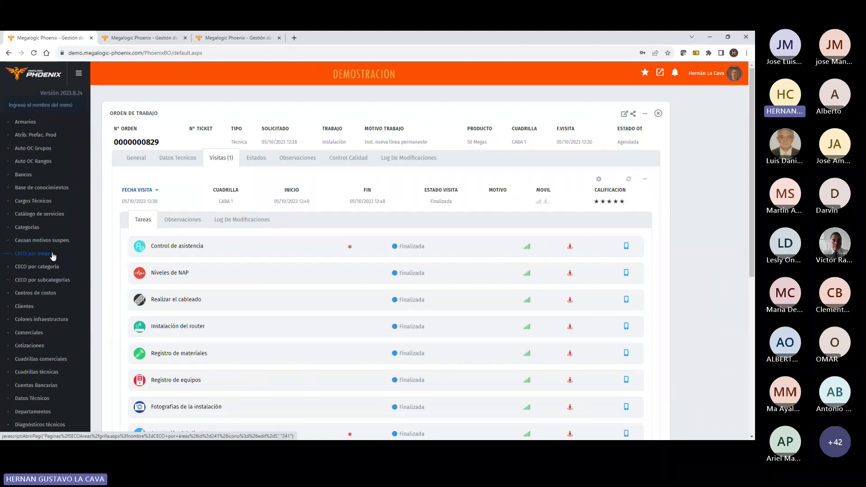
scroll(52, 255, "down", 1)
scroll(52, 256, "down", 4)
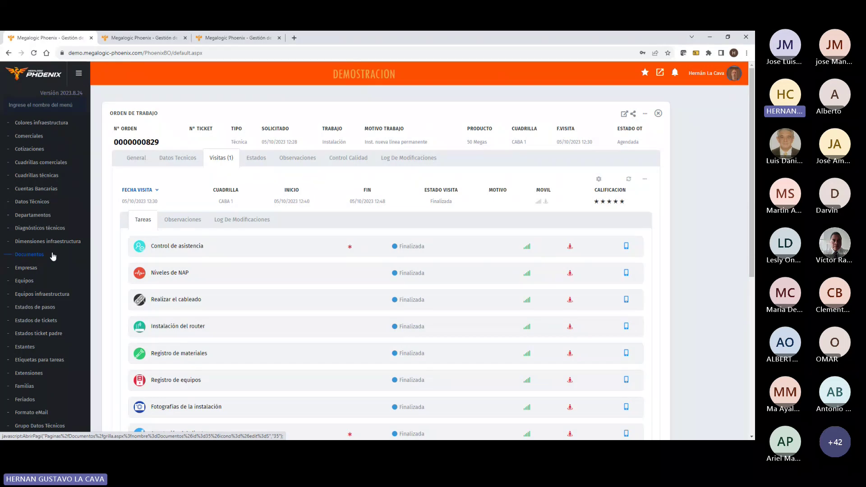
scroll(53, 256, "down", 12)
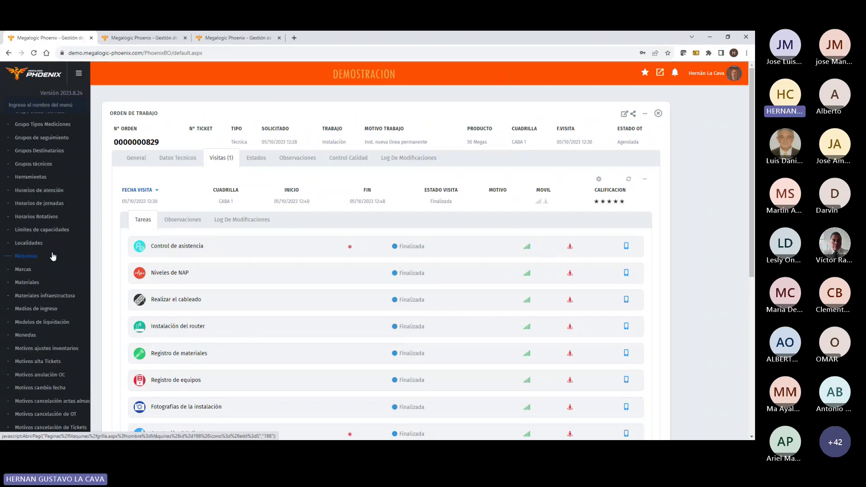
scroll(53, 255, "down", 5)
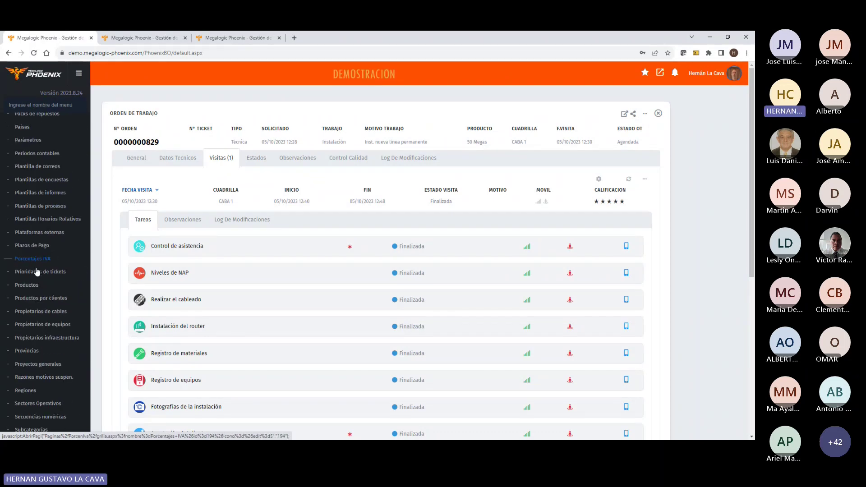
left_click(45, 207)
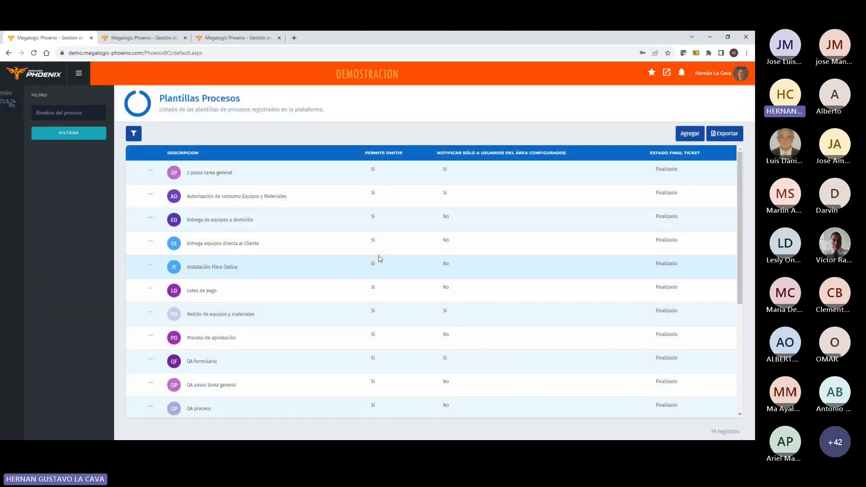
Step: Open the Instalación Fibra Óptica process template and examine its steps as a flow chart in the Gráfico view
left_click(215, 268)
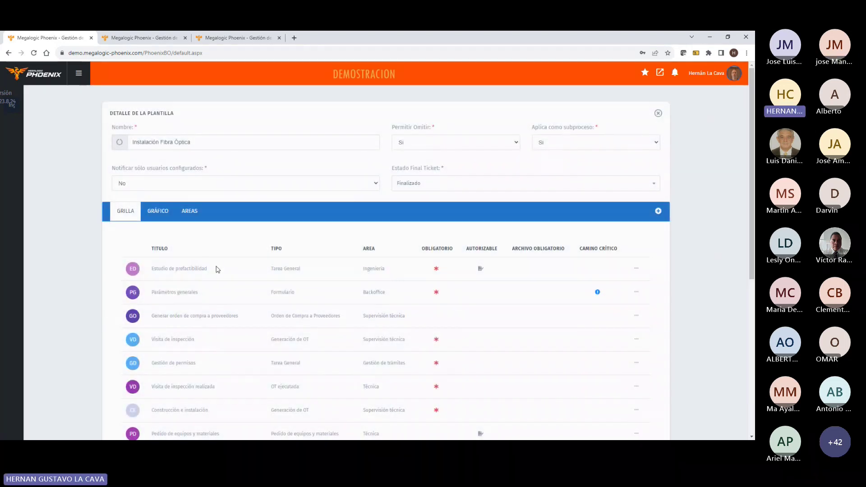
scroll(216, 269, "down", 1)
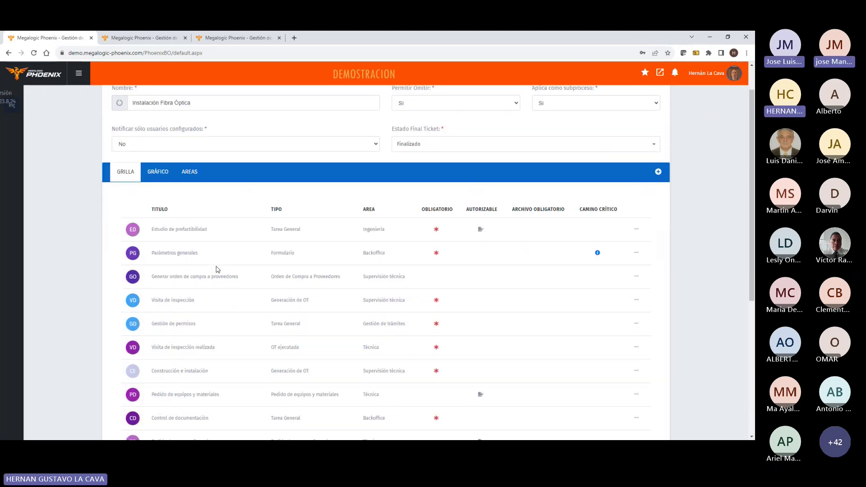
left_click(152, 173)
scroll(677, 270, "down", 2)
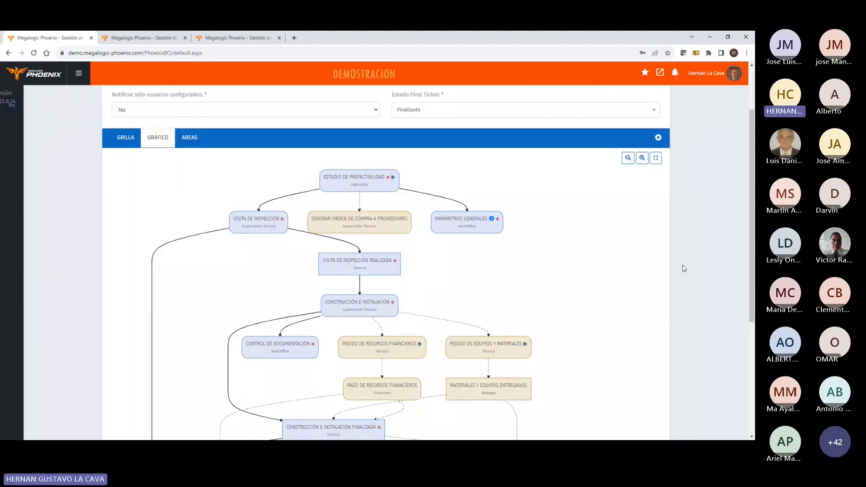
scroll(703, 264, "down", 1)
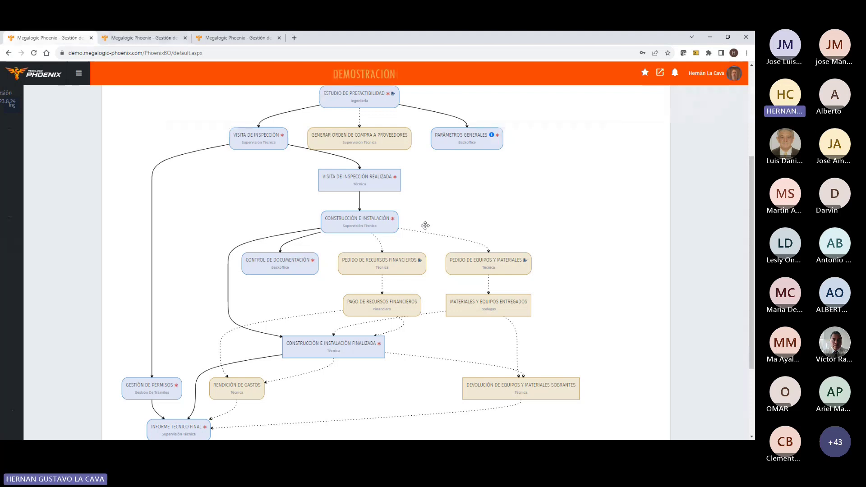
Step: Switch to the browser tab that holds the Movimientos page
left_click(140, 38)
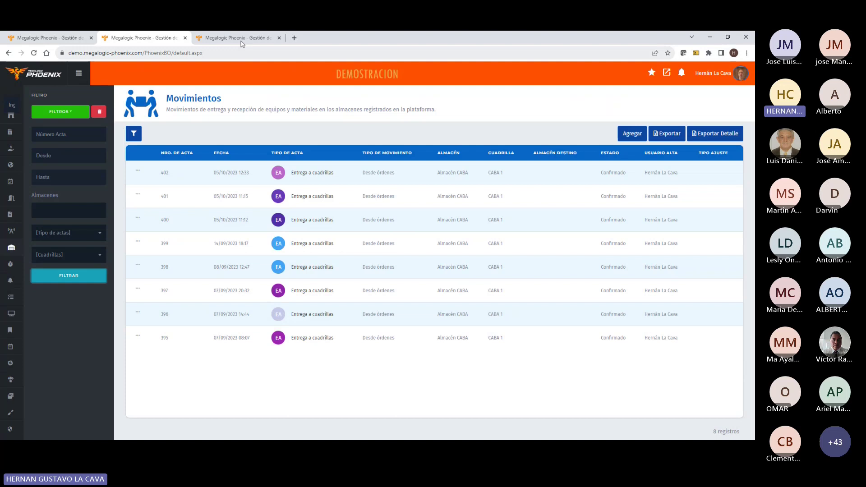